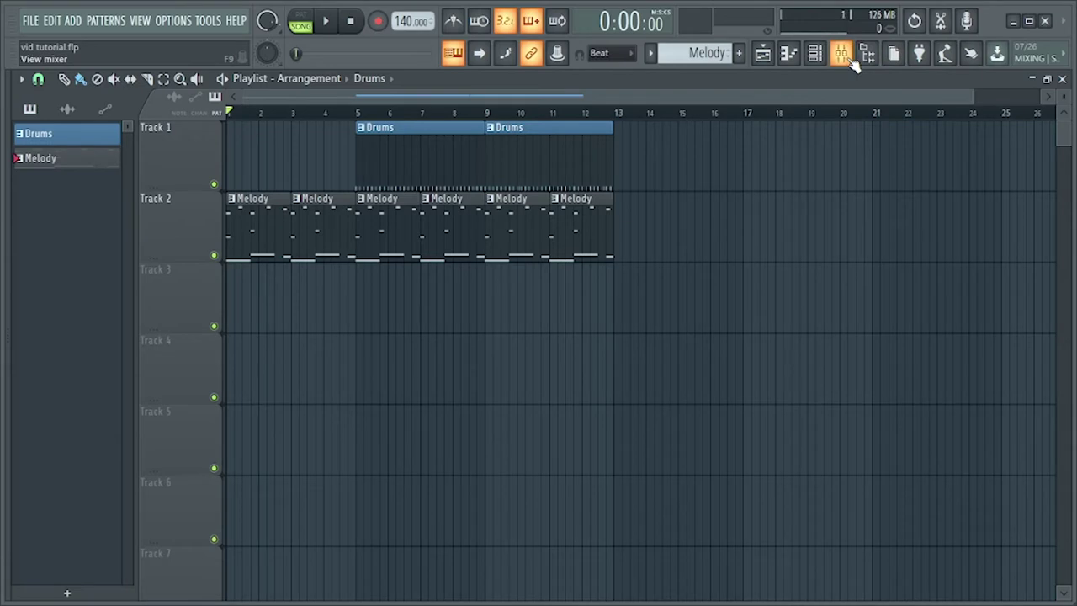
# Step: Bring up the full mixer and open the channel rack over it
pyautogui.click(850, 59)
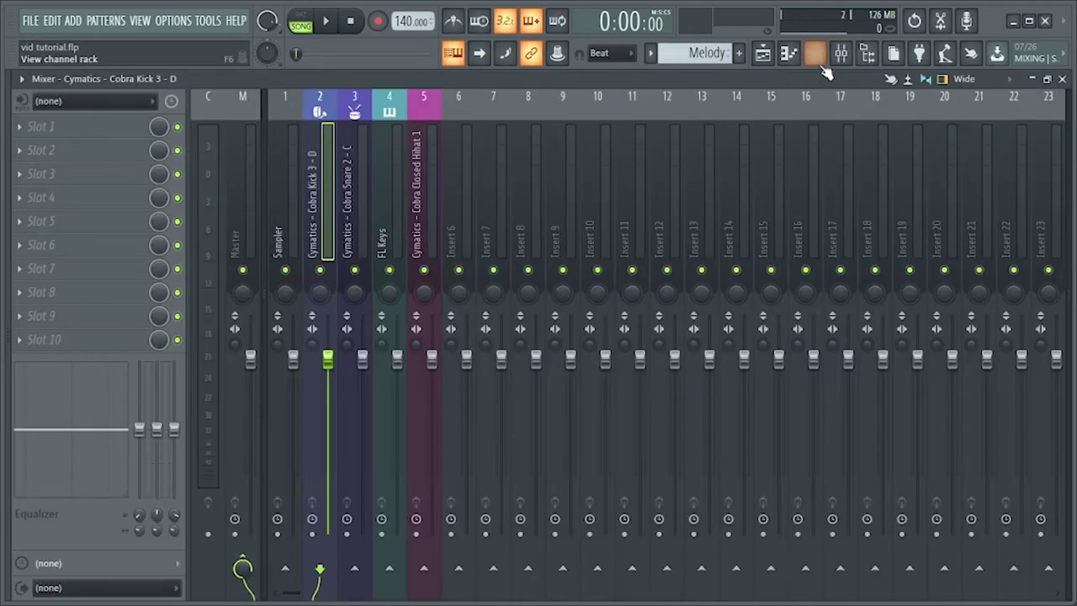
pyautogui.click(821, 60)
pyautogui.click(822, 60)
pyautogui.click(823, 62)
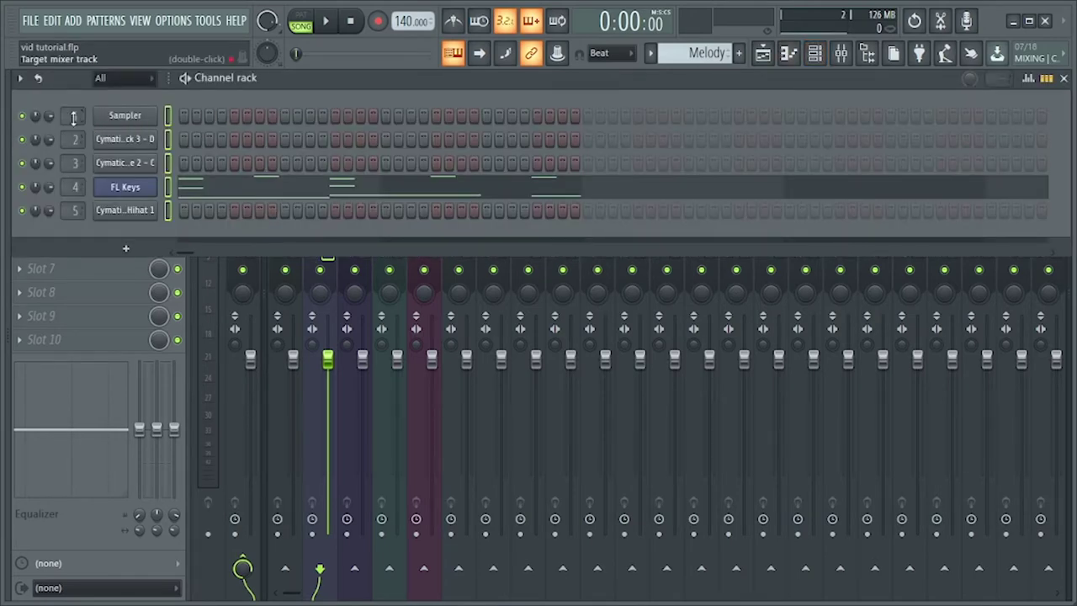
# Step: Set every channel's mixer-target box to '---' (Master) and select the Sampler channel
pyautogui.scroll(-1, 73, 118)
pyautogui.scroll(-2, 75, 141)
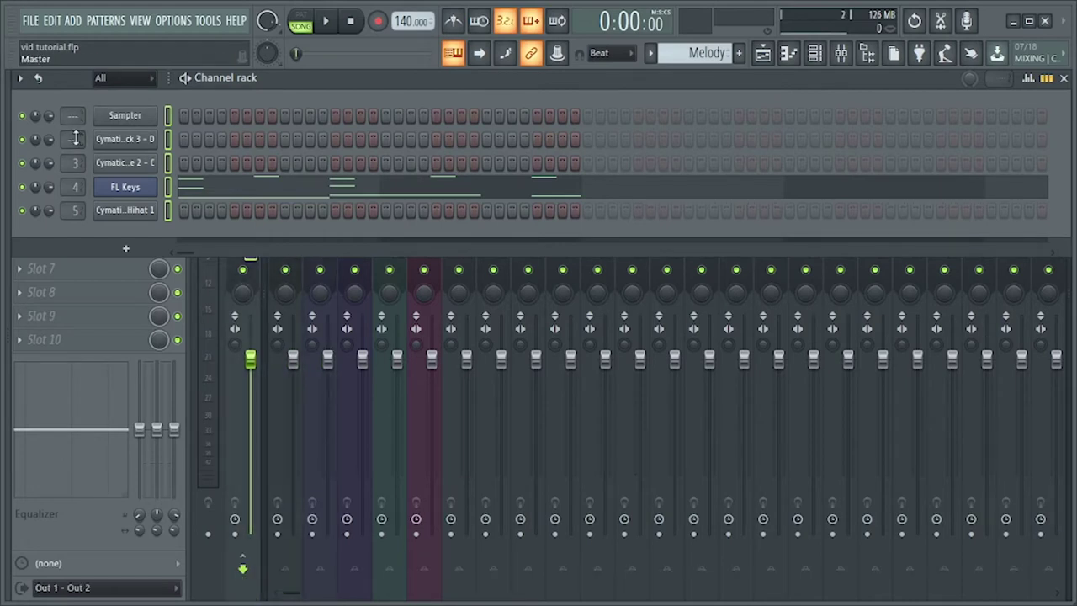
pyautogui.scroll(-3, 75, 162)
pyautogui.scroll(-4, 75, 187)
pyautogui.scroll(-5, 74, 210)
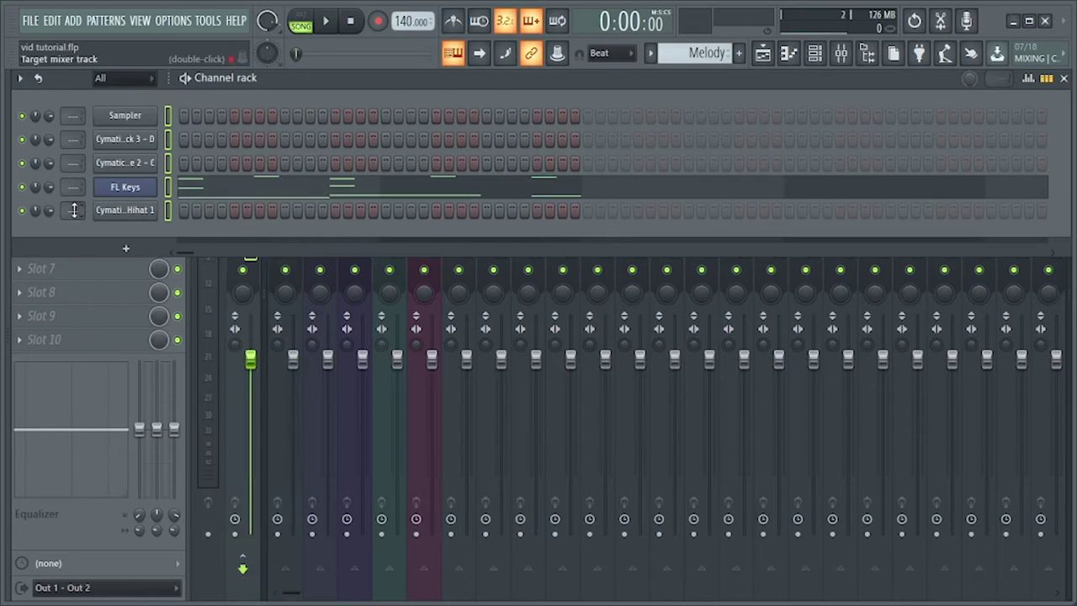
pyautogui.click(168, 116)
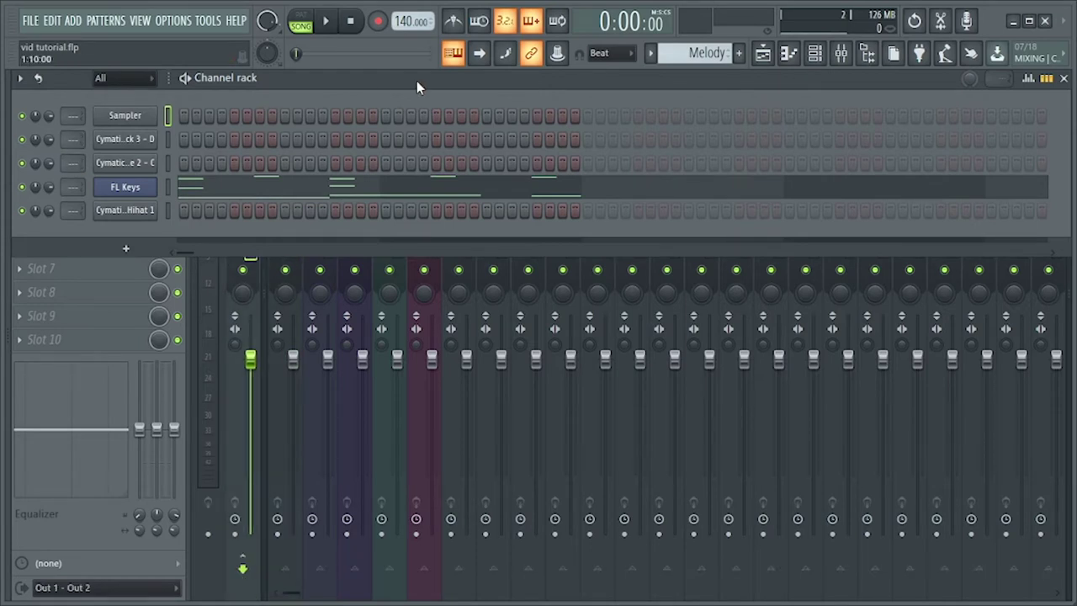
# Step: Close the channel rack and restore the mixer as a floating window moved down and right
pyautogui.click(1064, 77)
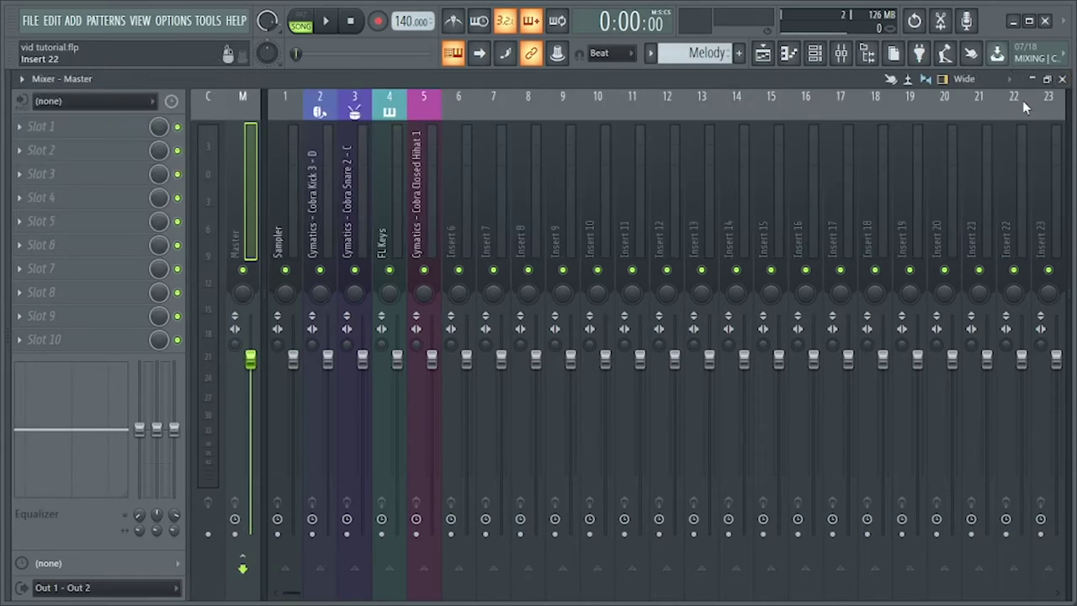
pyautogui.click(1047, 78)
pyautogui.moveTo(601, 267); pyautogui.dragTo(686, 325)
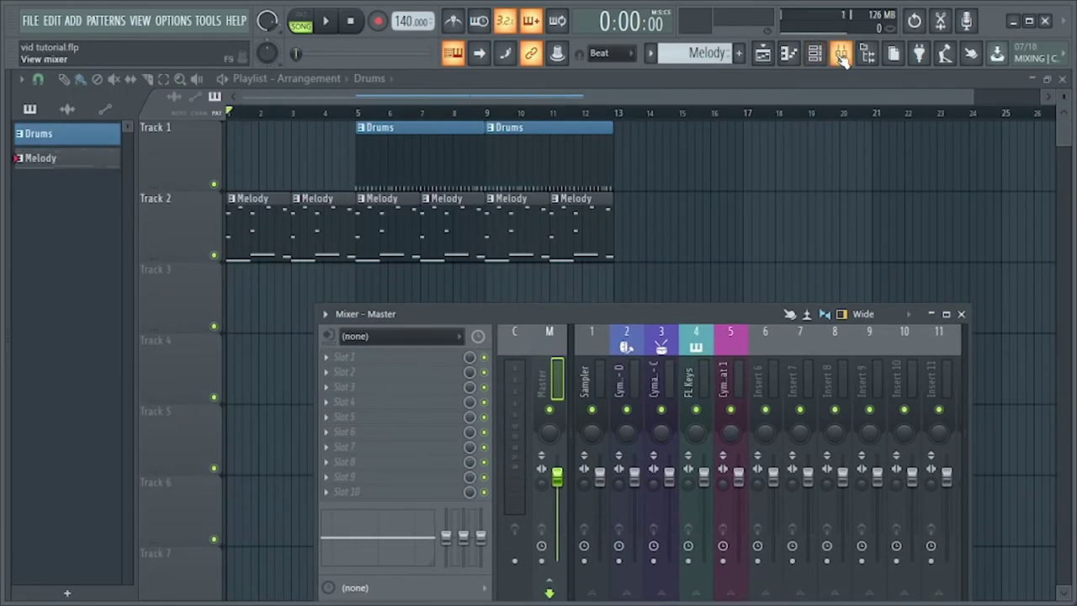
# Step: Route the Cobra Kick 3 channel to mixer insert 4, then maximise the mixer
pyautogui.click(815, 53)
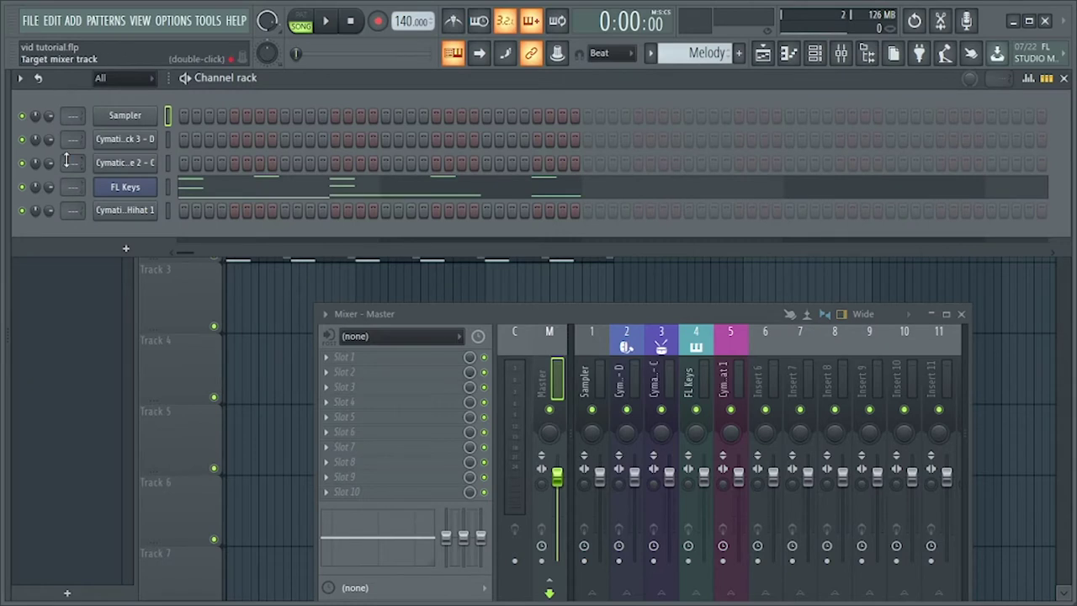
pyautogui.moveTo(74, 139); pyautogui.dragTo(74, 134)
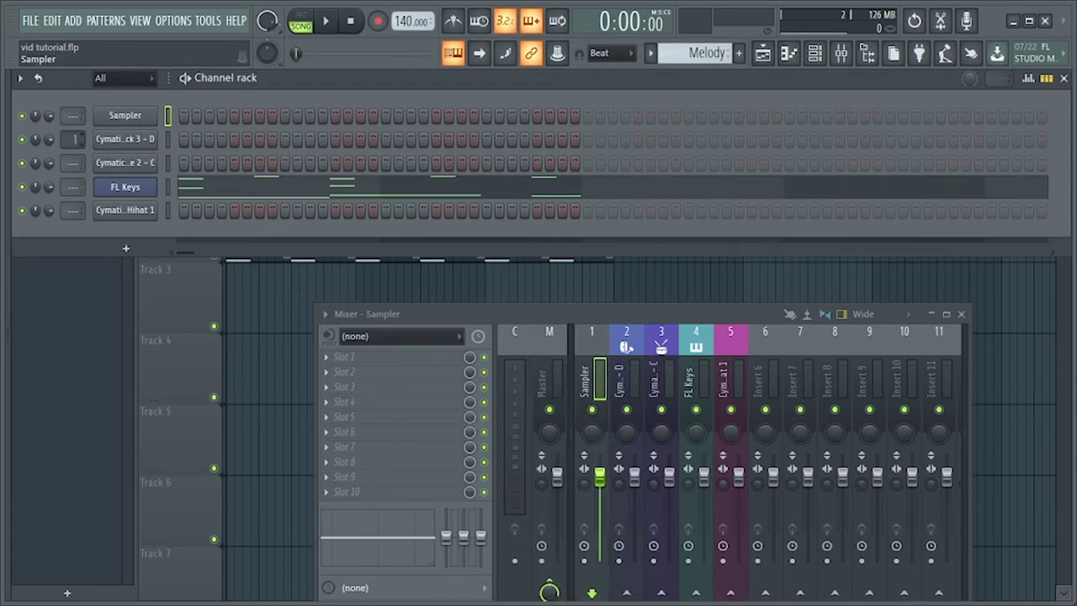
pyautogui.moveTo(74, 134)
pyautogui.mouseDown()
pyautogui.moveTo(74, 114)
pyautogui.moveTo(74, 139)
pyautogui.mouseUp()
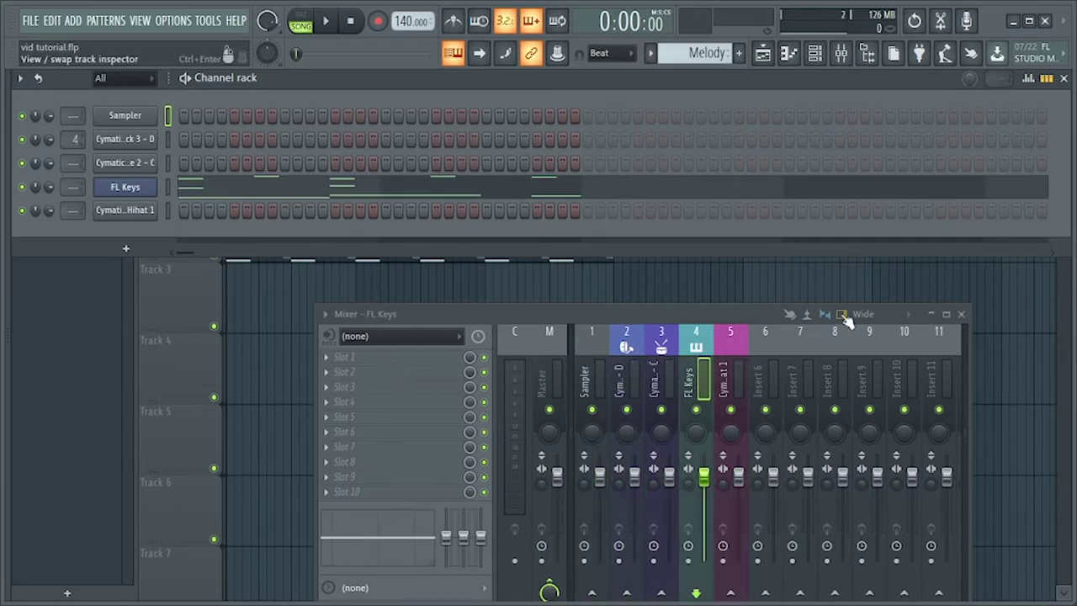
pyautogui.click(946, 314)
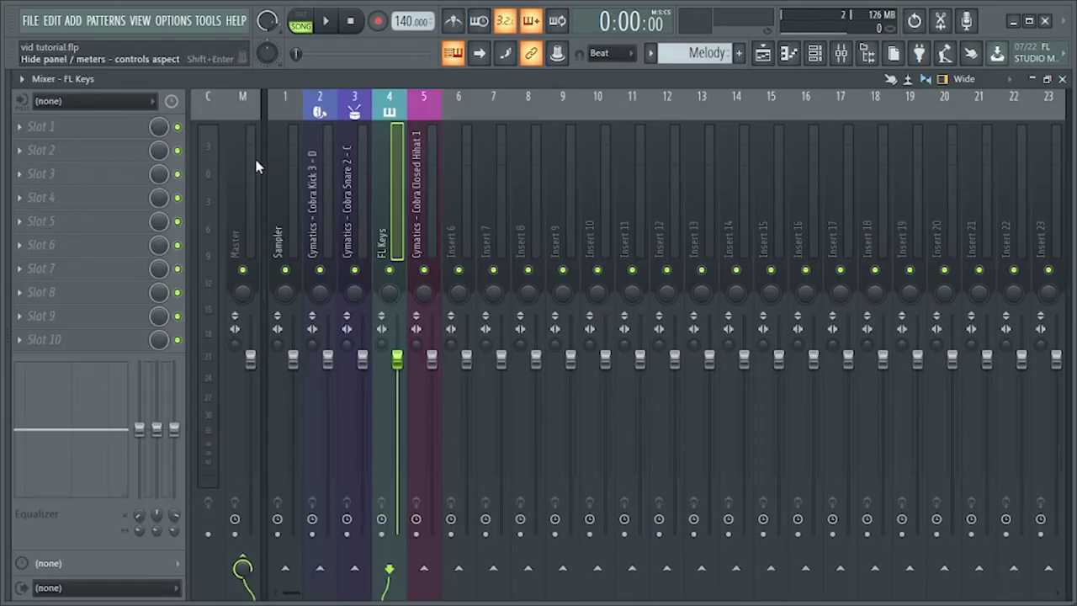
pyautogui.click(21, 79)
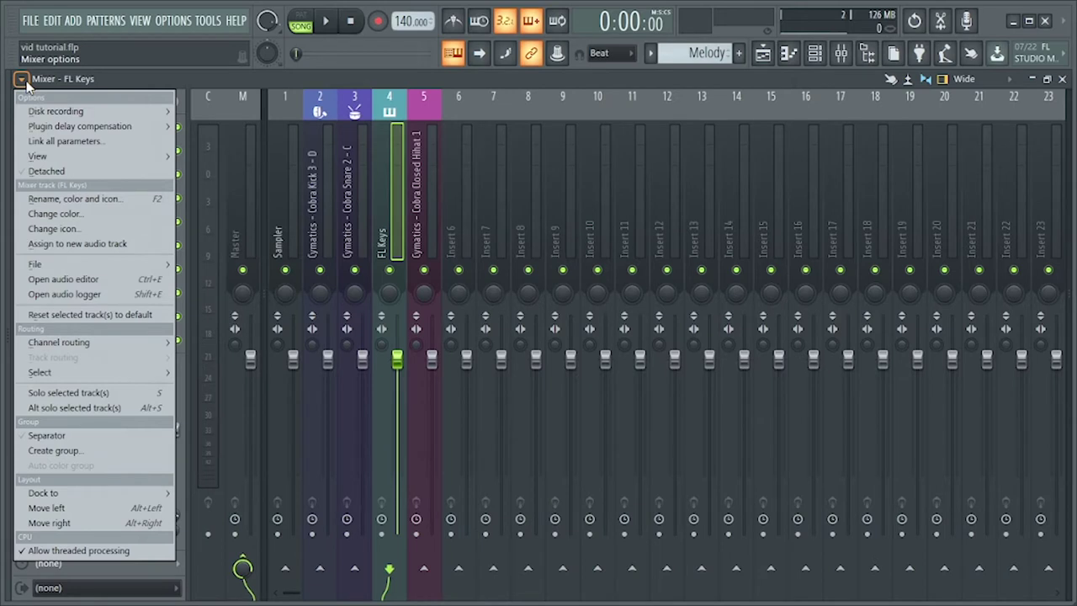
# Step: Load the Default state onto the kick, snare and FL Keys mixer tracks
pyautogui.click(322, 147)
pyautogui.rightClick(322, 148)
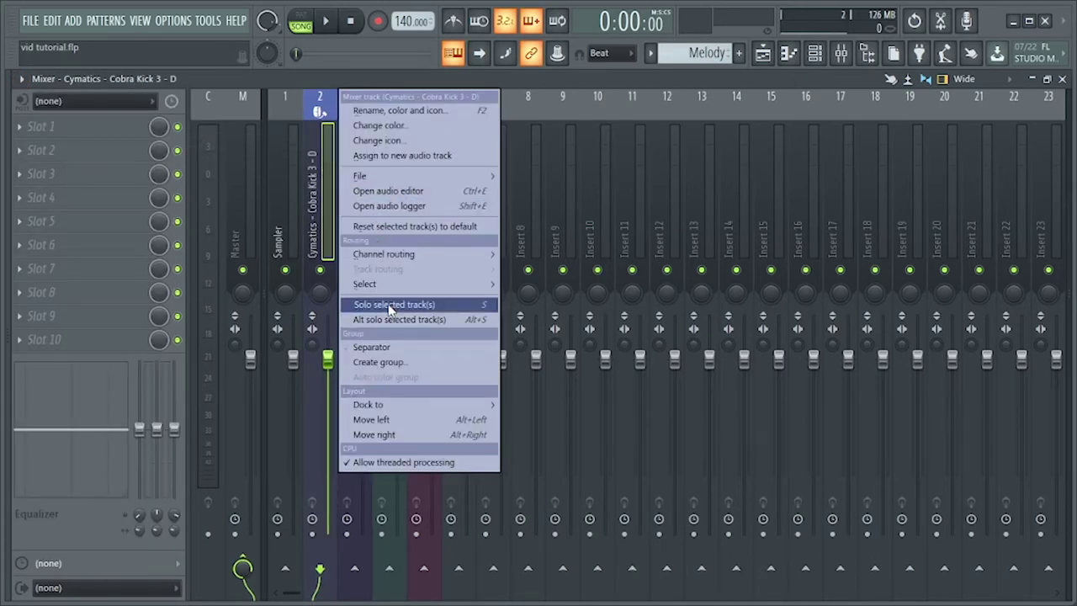
pyautogui.moveTo(436, 183)
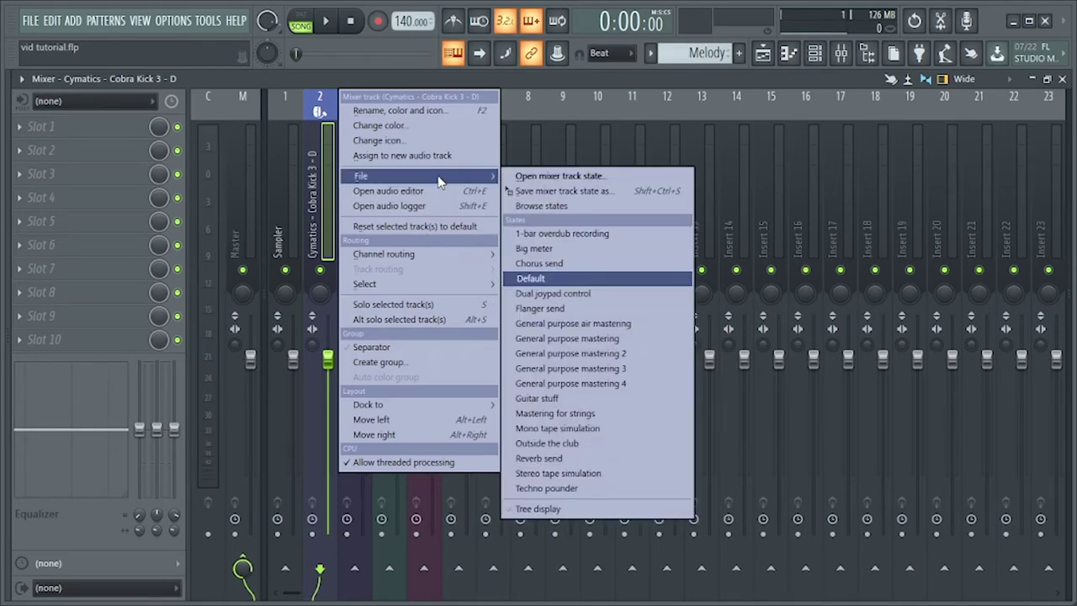
pyautogui.click(530, 278)
pyautogui.rightClick(357, 206)
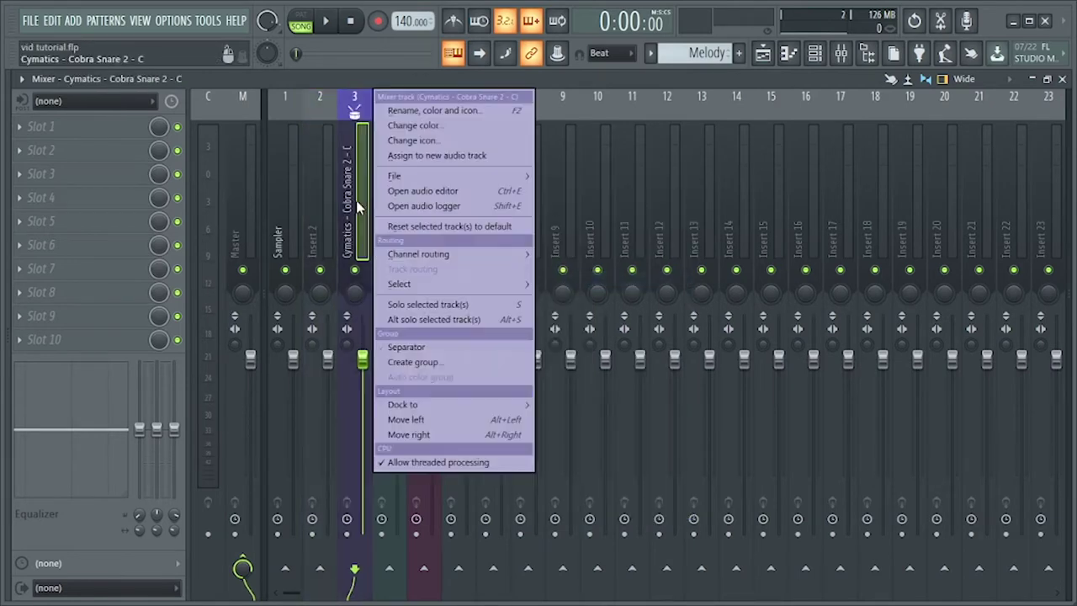
pyautogui.moveTo(461, 179)
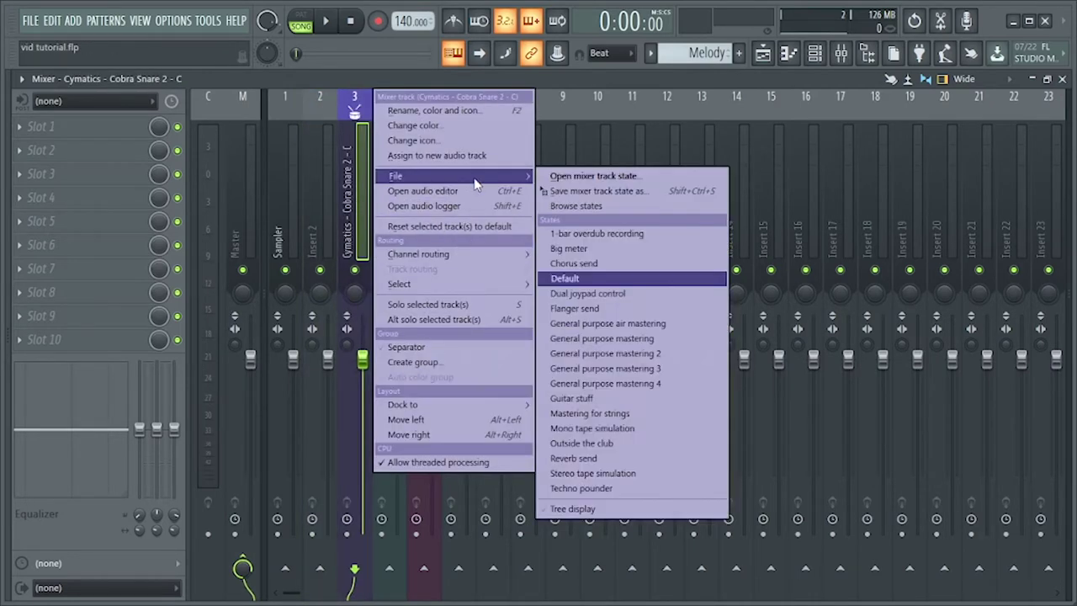
pyautogui.click(587, 279)
pyautogui.click(395, 212)
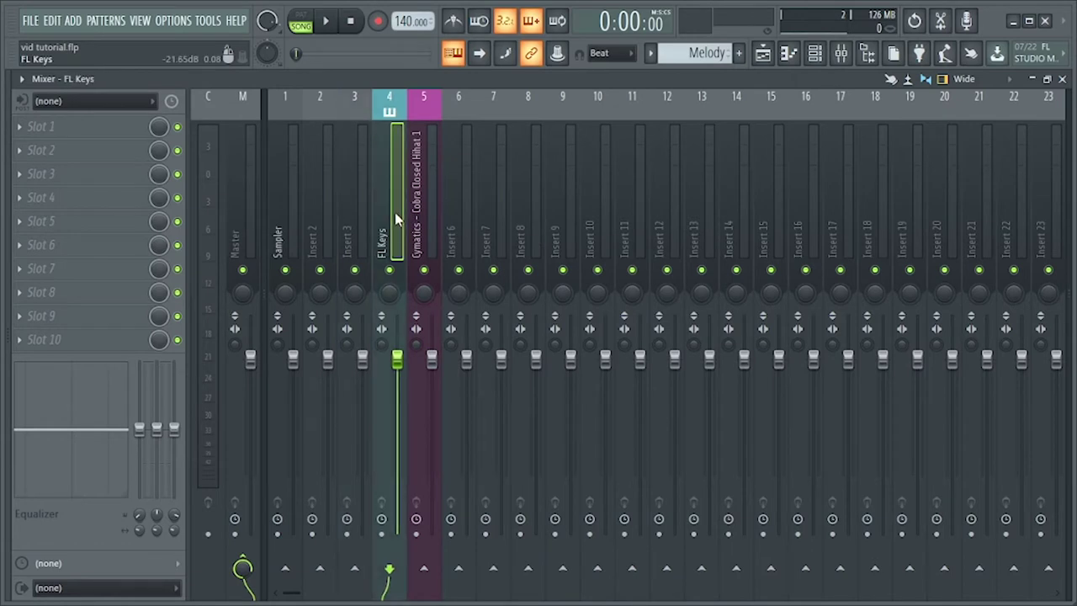
pyautogui.rightClick(395, 212)
pyautogui.moveTo(472, 176)
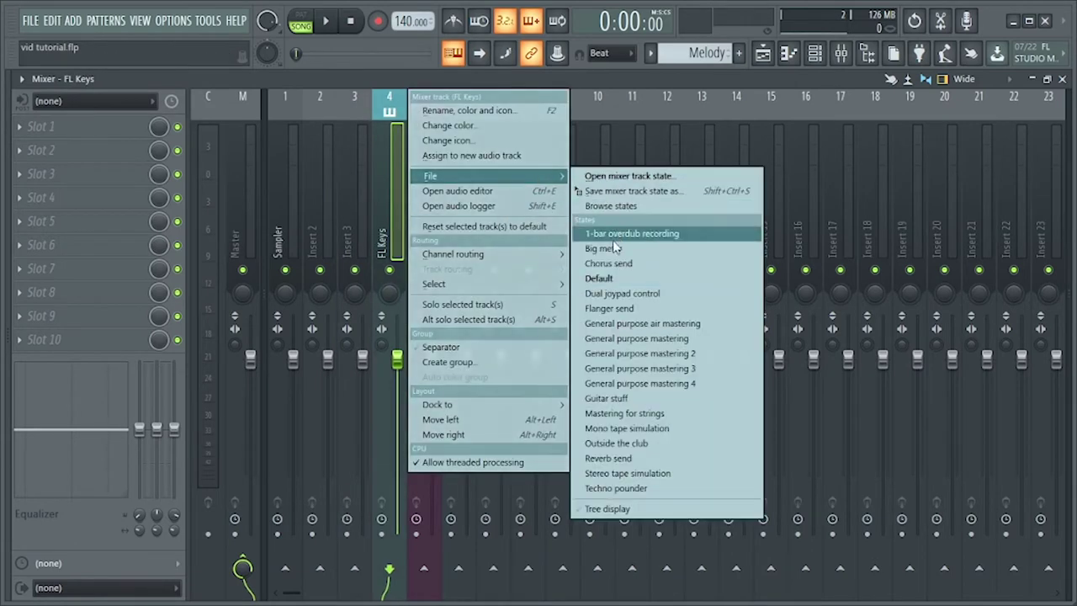
pyautogui.click(600, 278)
# Step: Reset the hihat track to Default, select Insert 2 and bring up the channel rack
pyautogui.click(436, 201)
pyautogui.rightClick(436, 200)
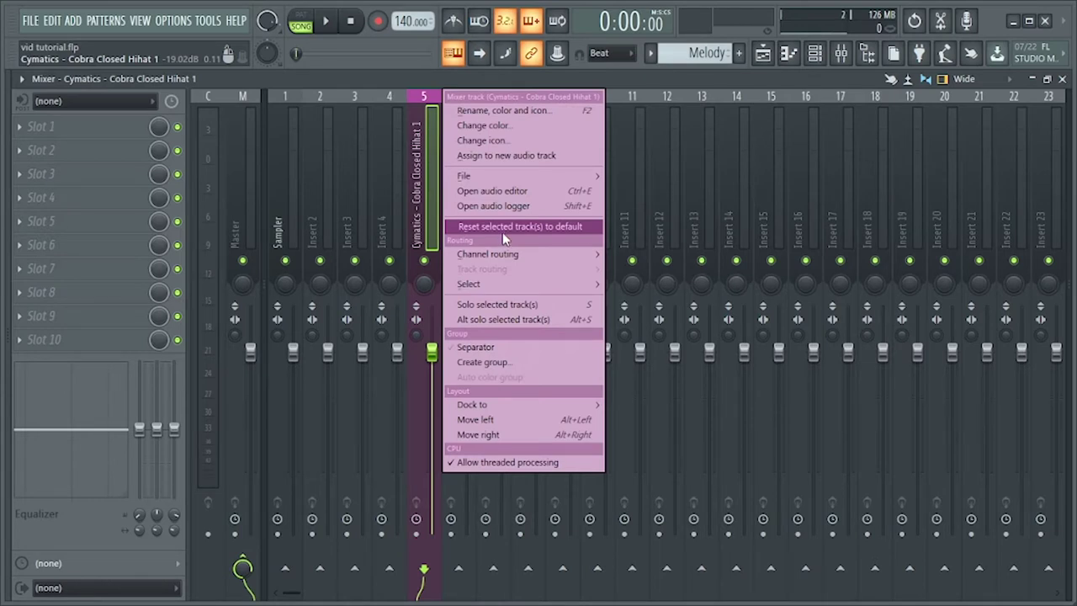
pyautogui.click(491, 284)
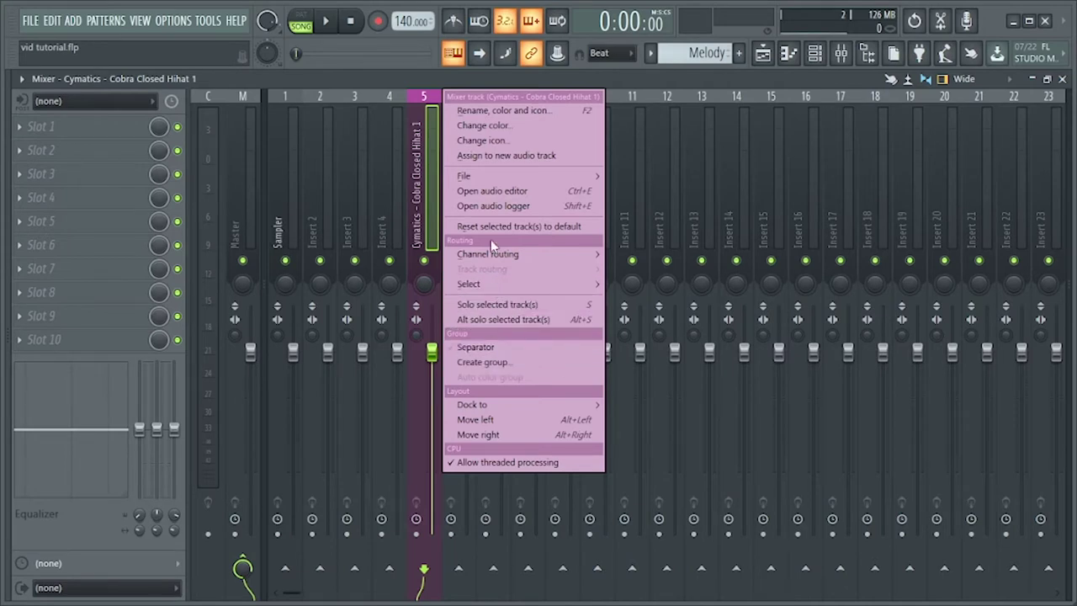
pyautogui.moveTo(468, 176)
pyautogui.click(665, 288)
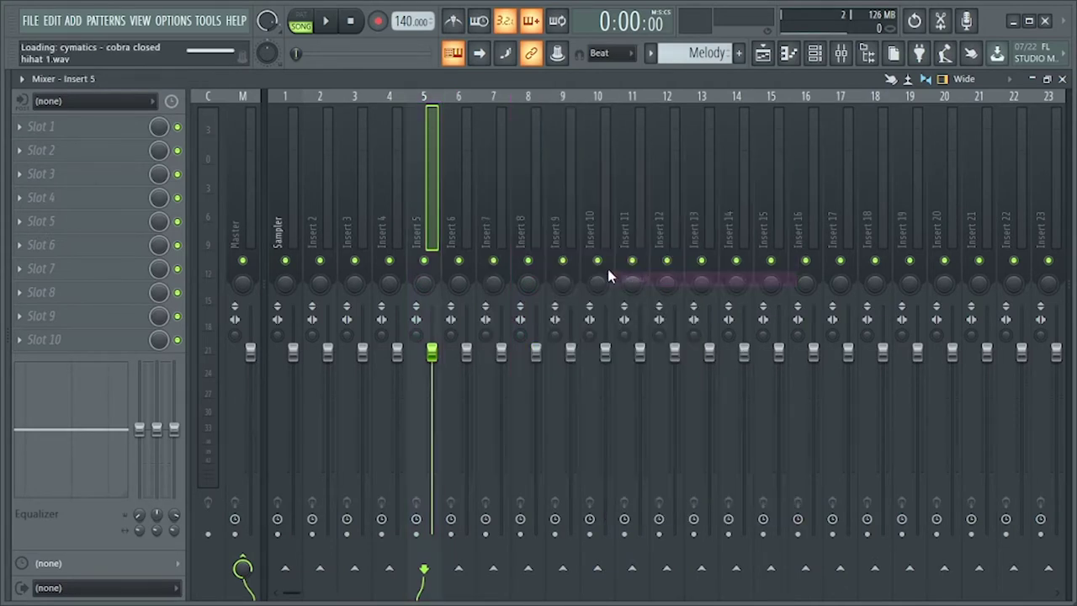
pyautogui.click(388, 202)
pyautogui.click(328, 181)
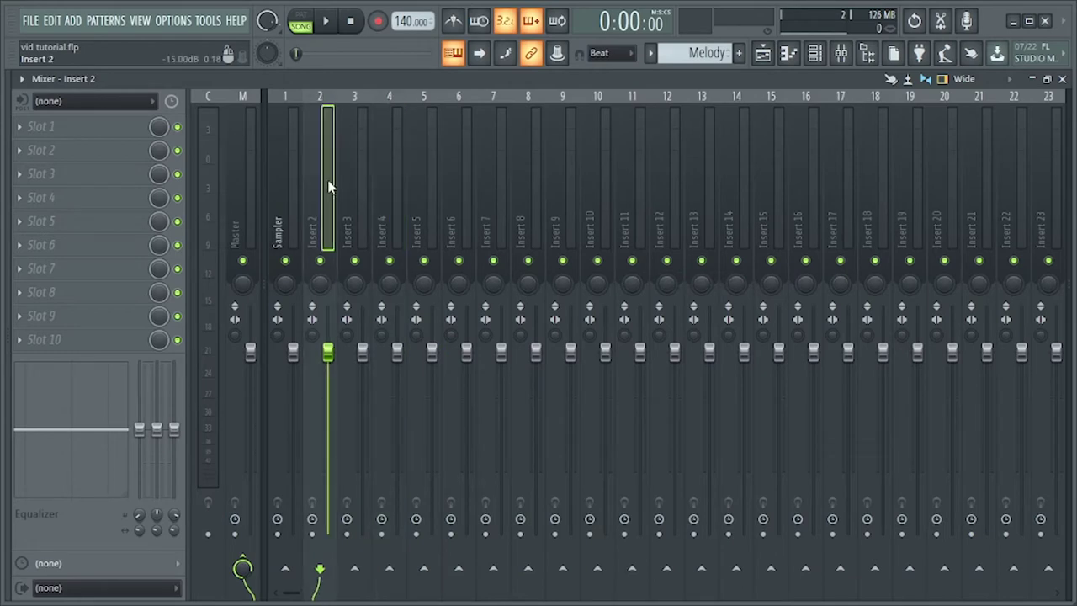
pyautogui.click(815, 53)
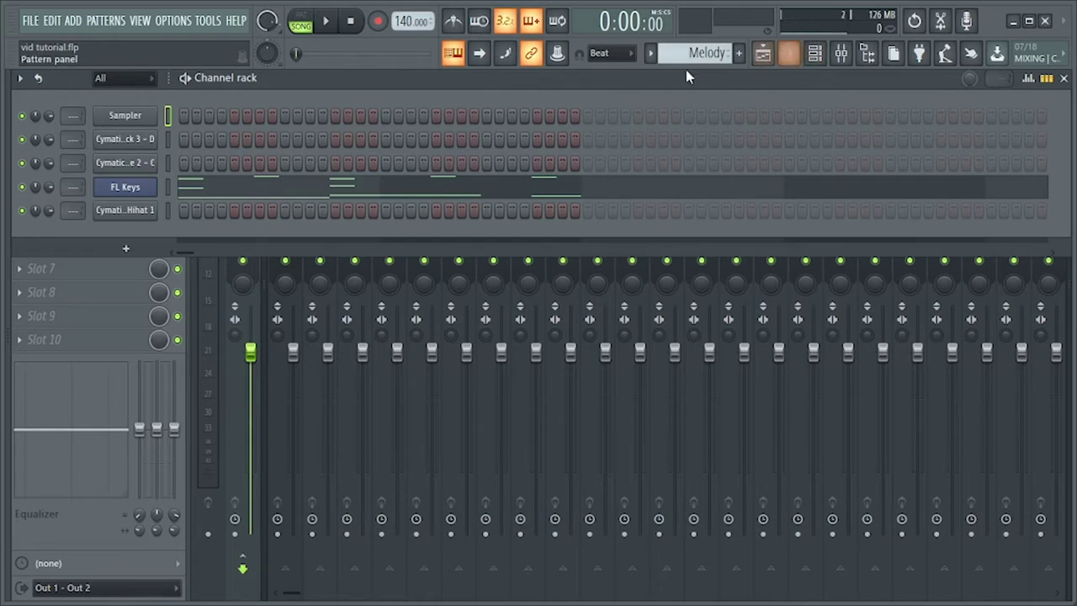
# Step: Route Cobra Kick 3 to mixer track 1, with the mixer as a smaller floating window moved left
pyautogui.moveTo(74, 139)
pyautogui.mouseDown()
pyautogui.moveTo(74, 113)
pyautogui.moveTo(74, 130)
pyautogui.mouseUp()
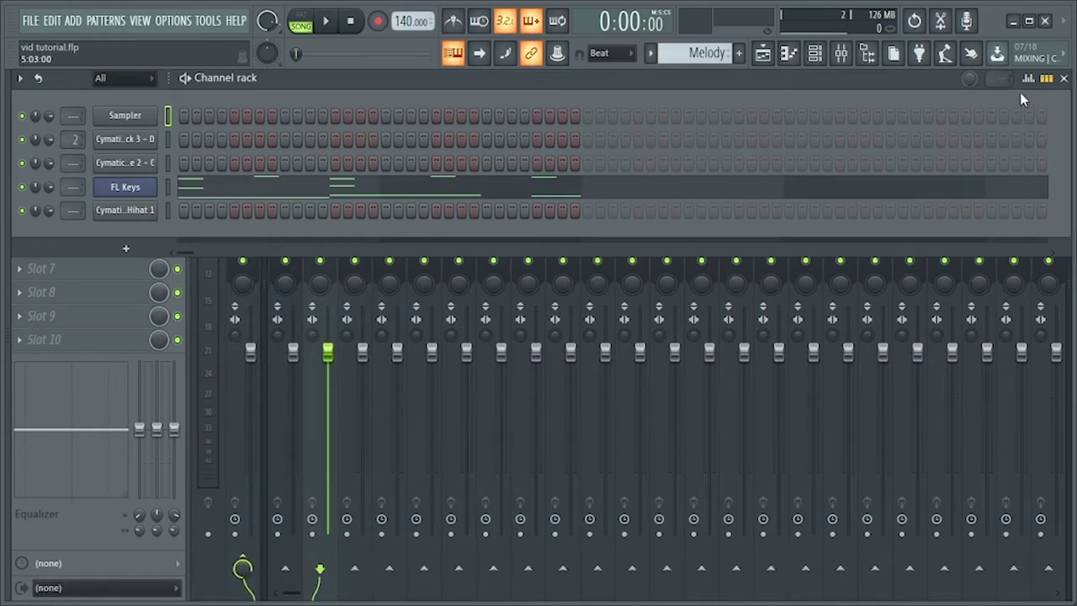
pyautogui.click(1064, 78)
pyautogui.click(1047, 79)
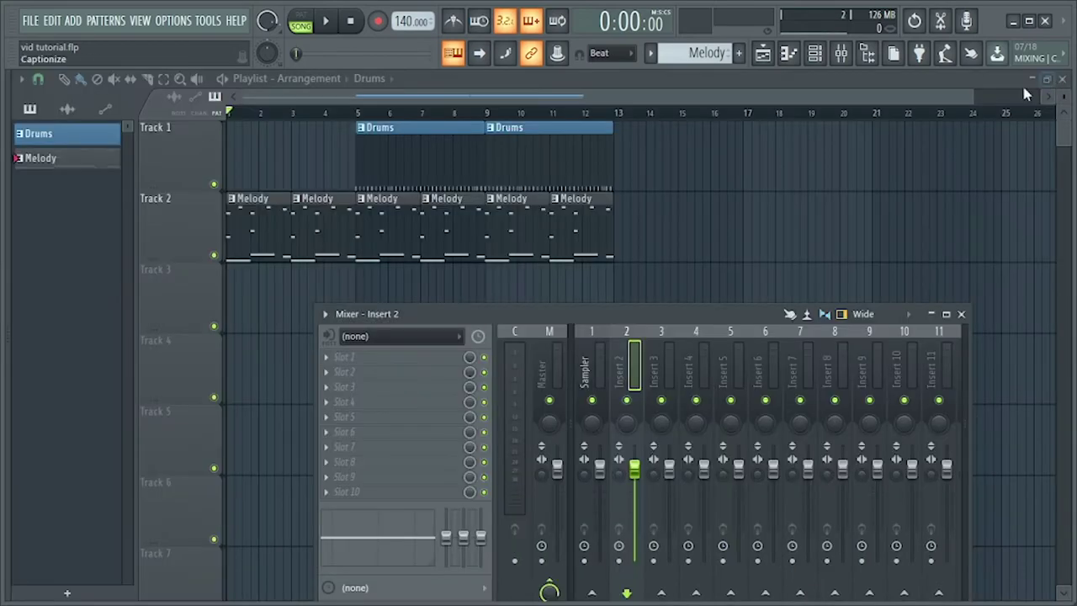
pyautogui.moveTo(664, 312); pyautogui.dragTo(576, 306)
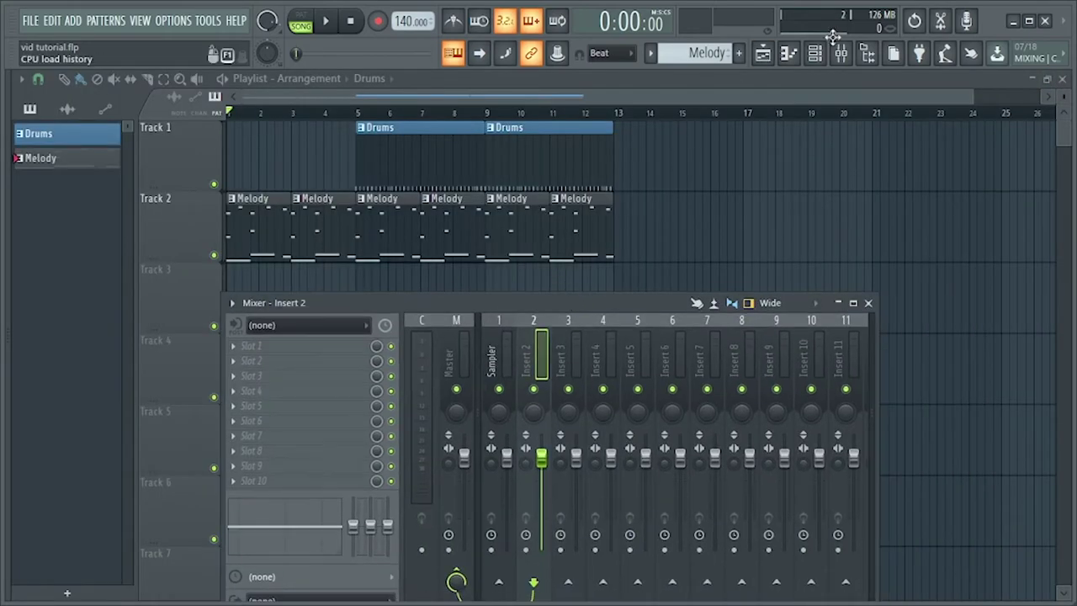
pyautogui.click(815, 53)
pyautogui.moveTo(75, 164); pyautogui.dragTo(74, 139)
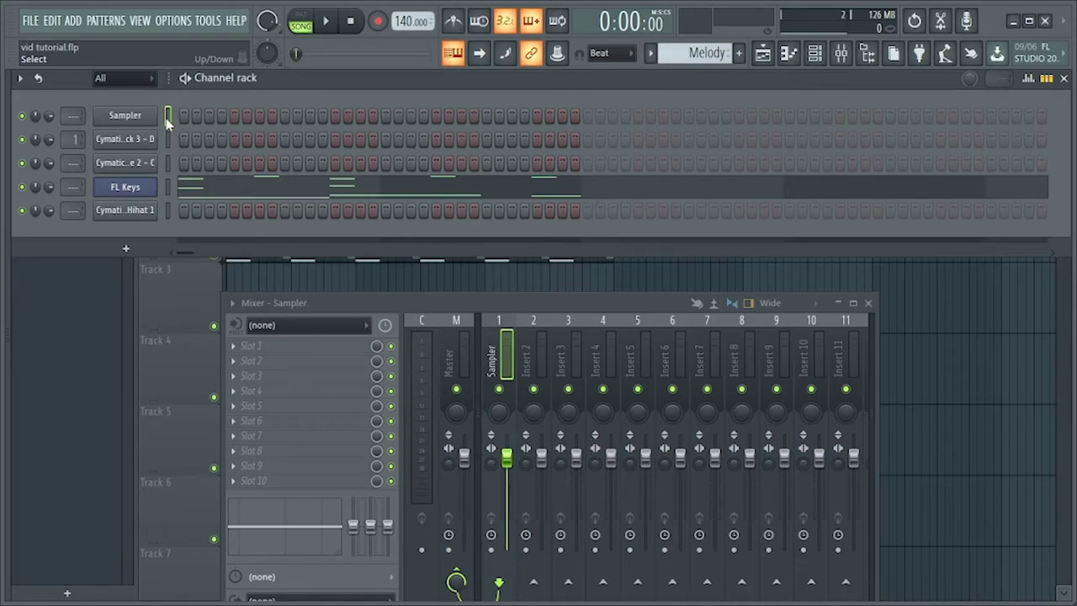
# Step: Select all five channels and assign them to free mixer tracks, creating named inserts 2–6
pyautogui.rightClick(166, 117)
pyautogui.click(18, 78)
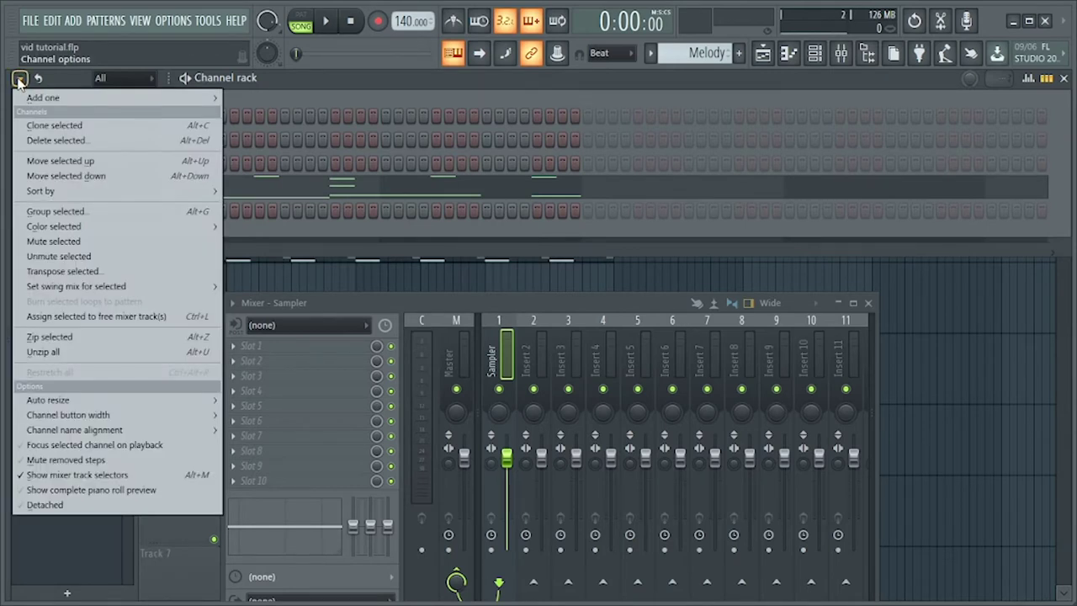
pyautogui.click(108, 317)
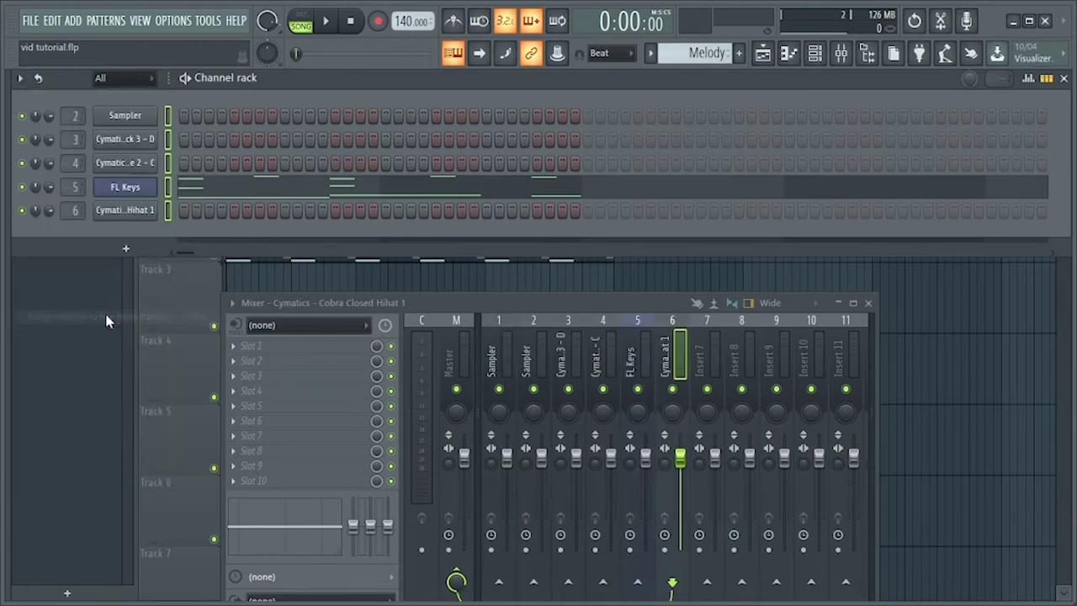
# Step: Click through the Cobra Kick 3, Snare 2, Closed Hihat 1 and FL Keys mixer inserts
pyautogui.click(855, 305)
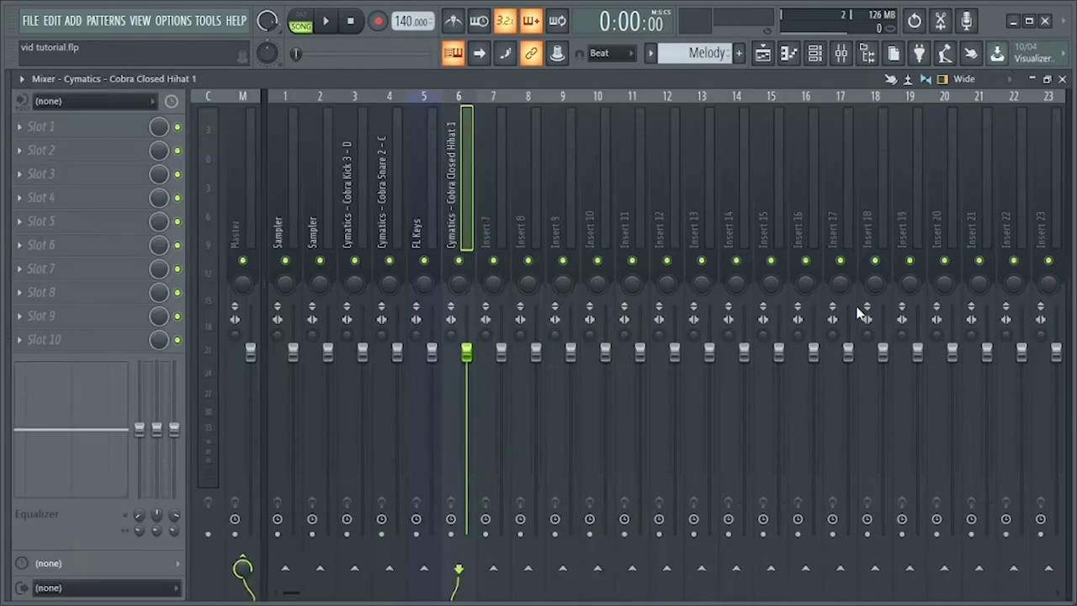
pyautogui.click(358, 225)
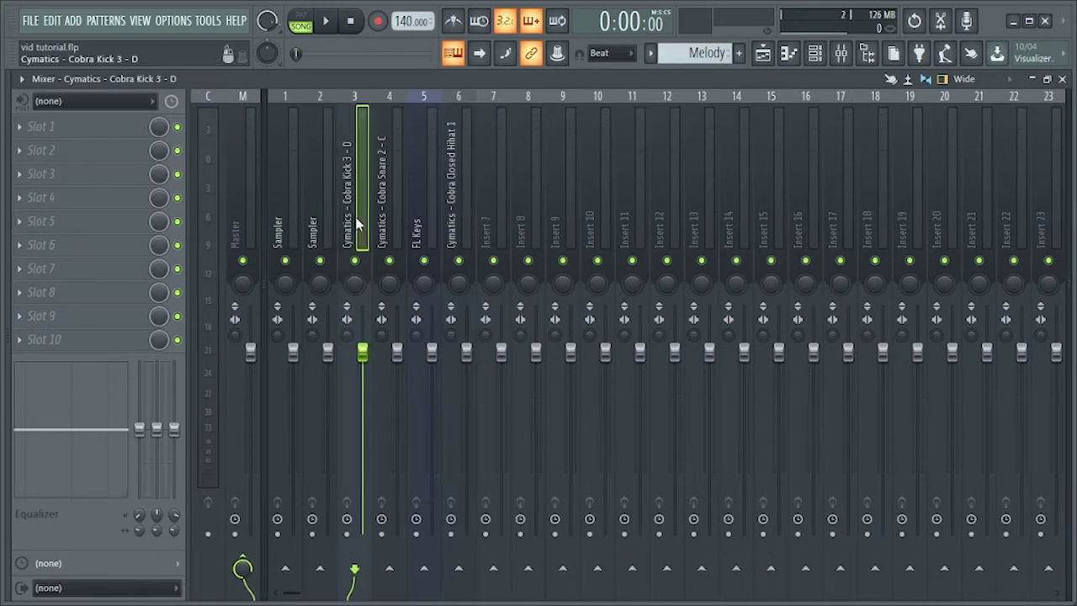
pyautogui.click(400, 212)
pyautogui.click(472, 202)
pyautogui.click(439, 208)
pyautogui.click(402, 217)
pyautogui.click(362, 217)
pyautogui.click(438, 212)
pyautogui.click(471, 206)
pyautogui.click(419, 213)
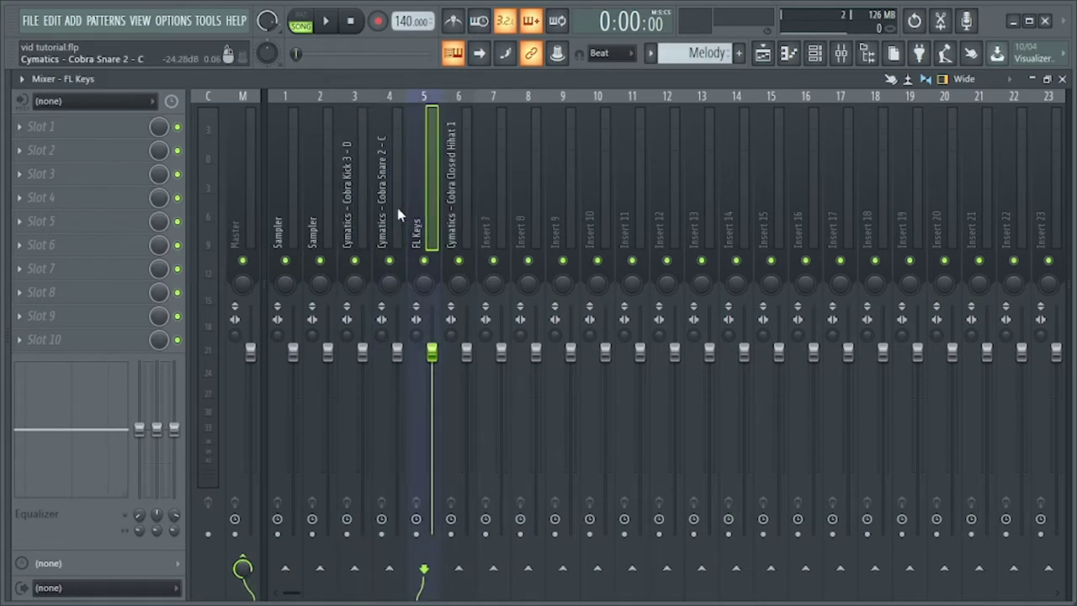
pyautogui.click(399, 214)
pyautogui.click(369, 215)
pyautogui.click(419, 217)
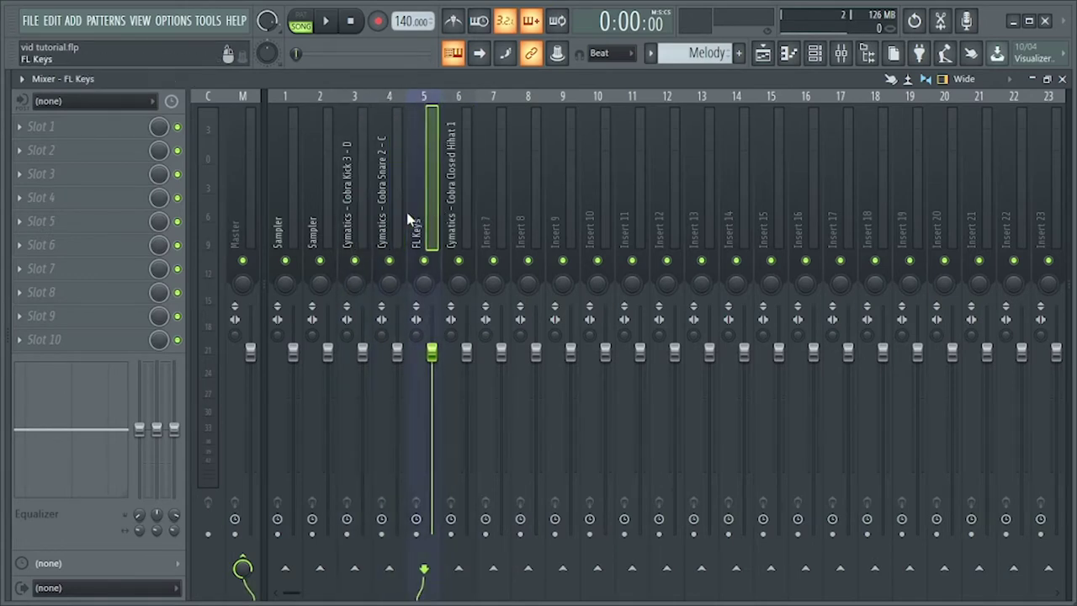
pyautogui.click(397, 221)
pyautogui.click(360, 215)
pyautogui.click(470, 205)
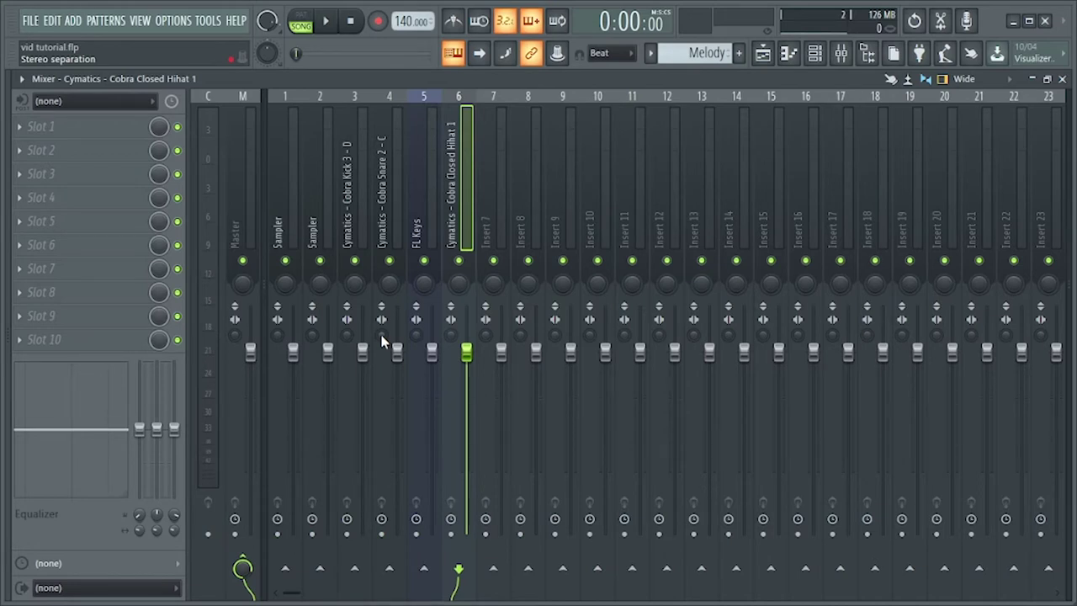
# Step: Adjust the Cobra Snare 2 pan, then play the song and pull the FL Keys fader well down
pyautogui.moveTo(390, 291); pyautogui.dragTo(427, 288)
pyautogui.press('space')
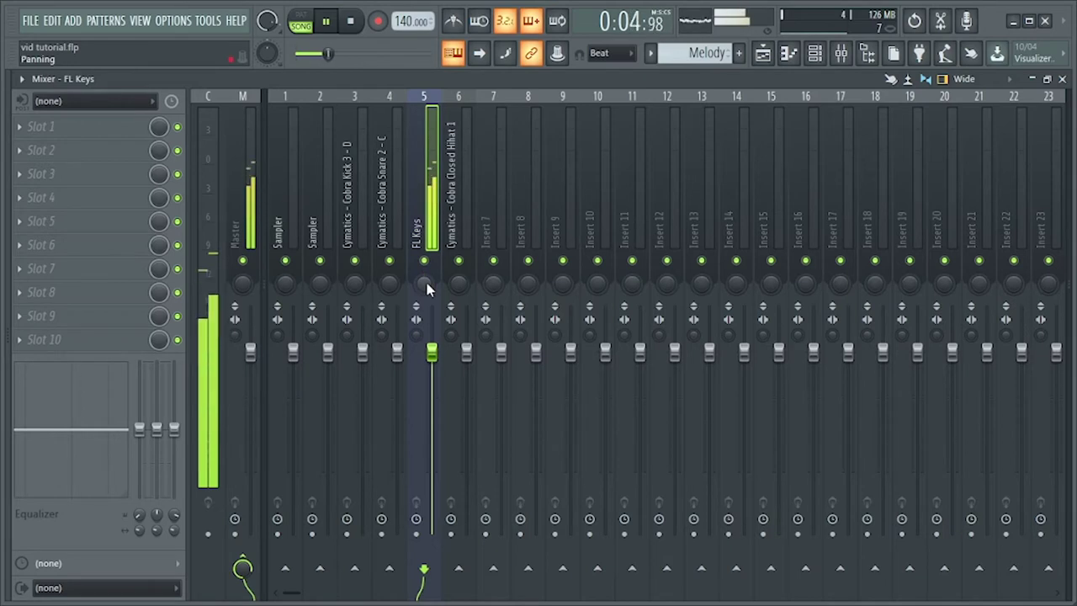
pyautogui.press('space')
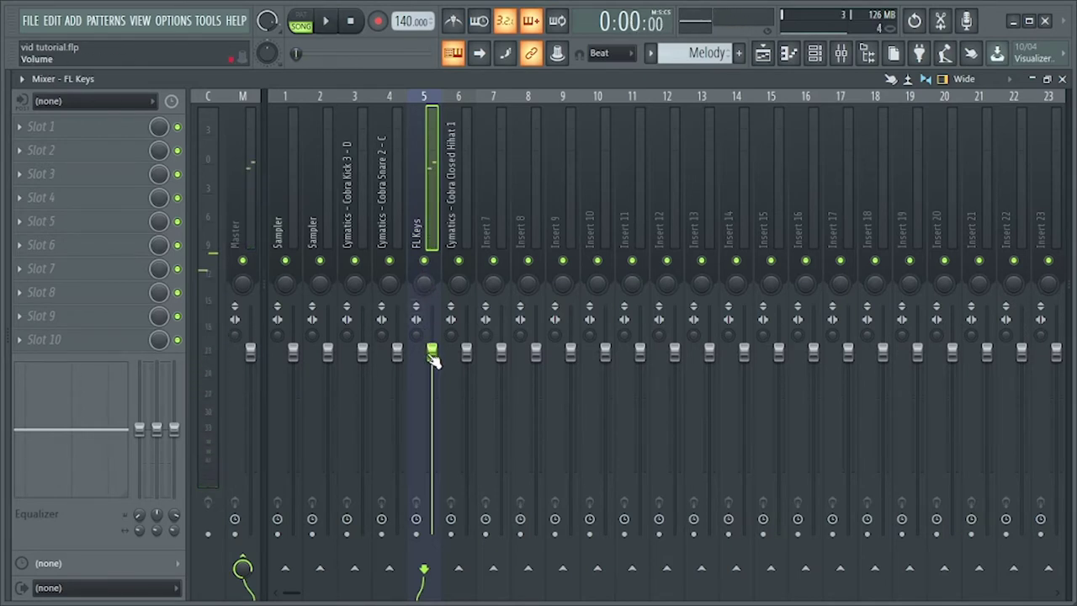
pyautogui.moveTo(431, 352); pyautogui.dragTo(431, 413)
pyautogui.press('space')
pyautogui.press('space')
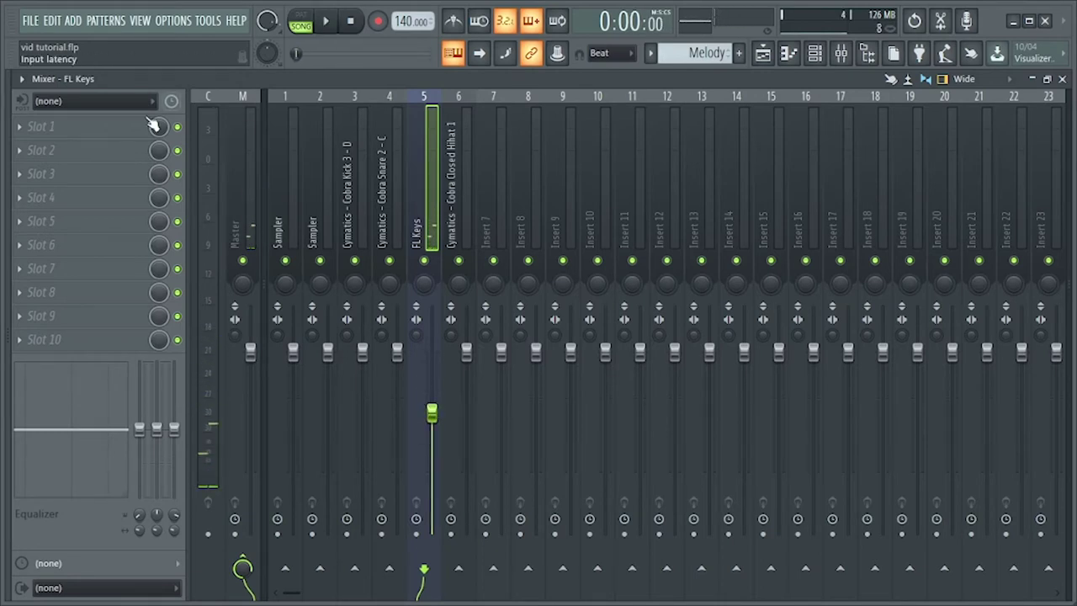
# Step: Load Fruity Parametric EQ 2 into the FL Keys insert's first effect slot
pyautogui.click(21, 129)
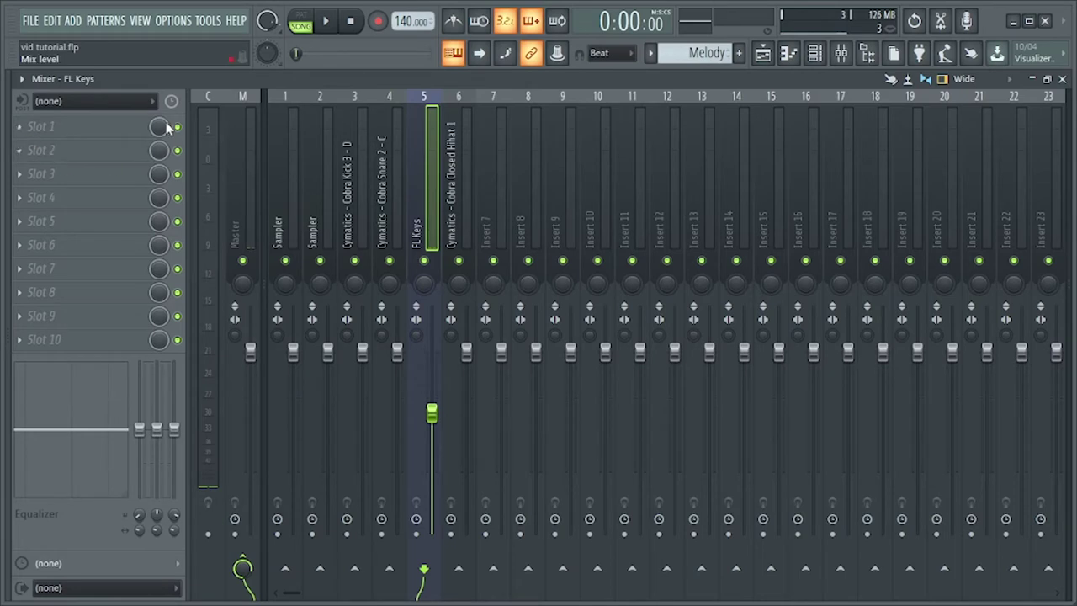
pyautogui.click(21, 131)
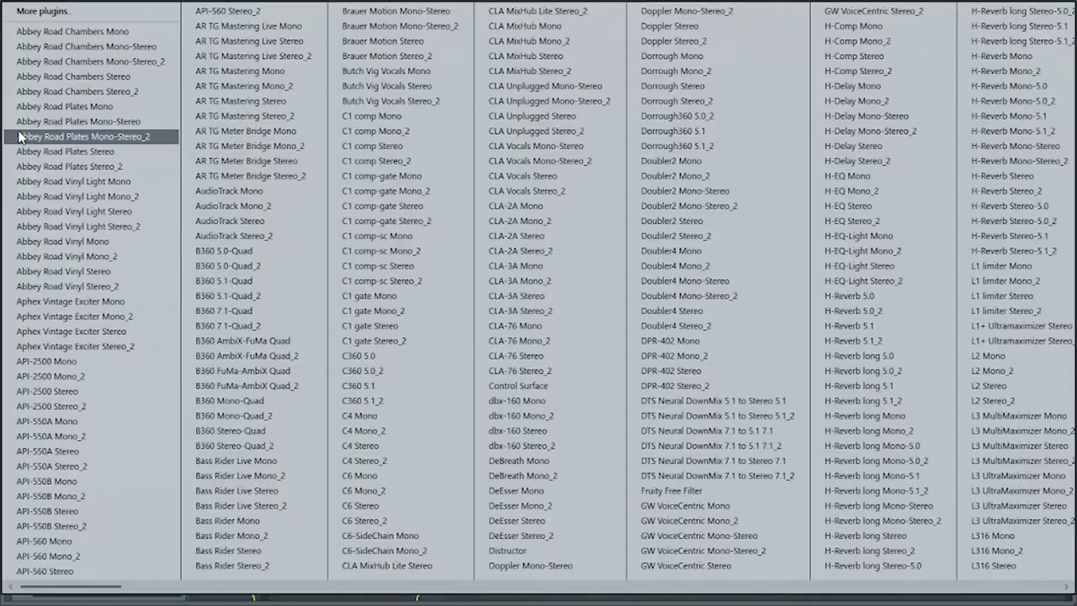
pyautogui.scroll(-10, 341, 253)
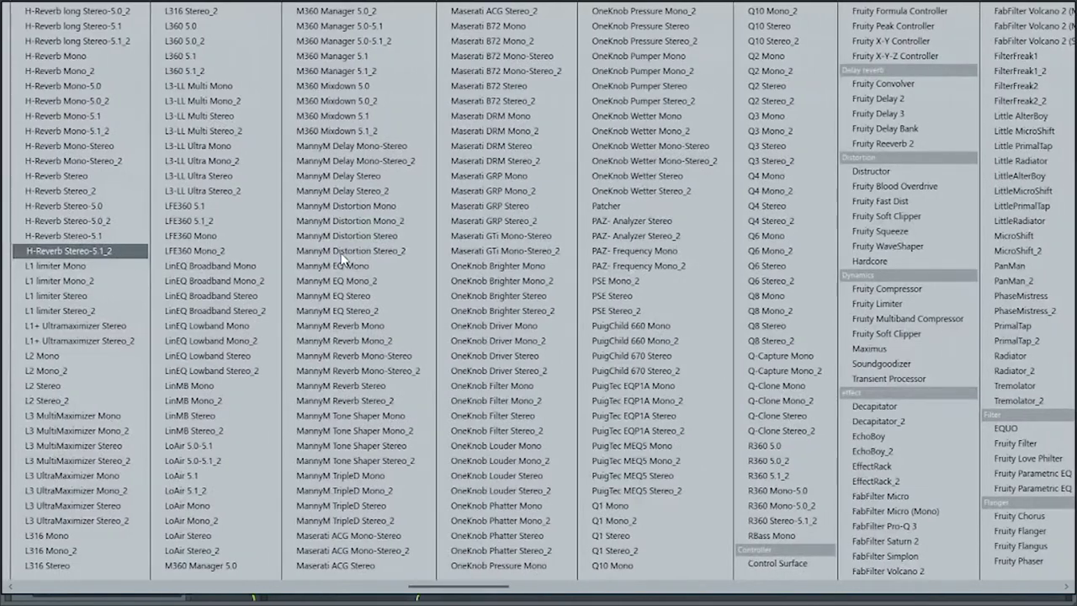
pyautogui.scroll(-8, 341, 259)
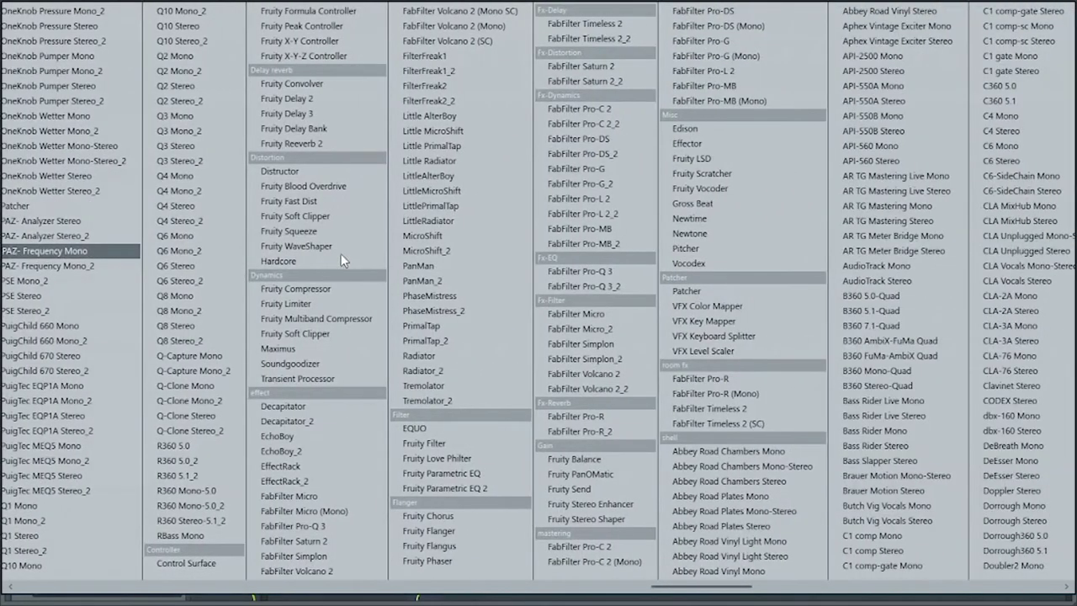
pyautogui.click(435, 488)
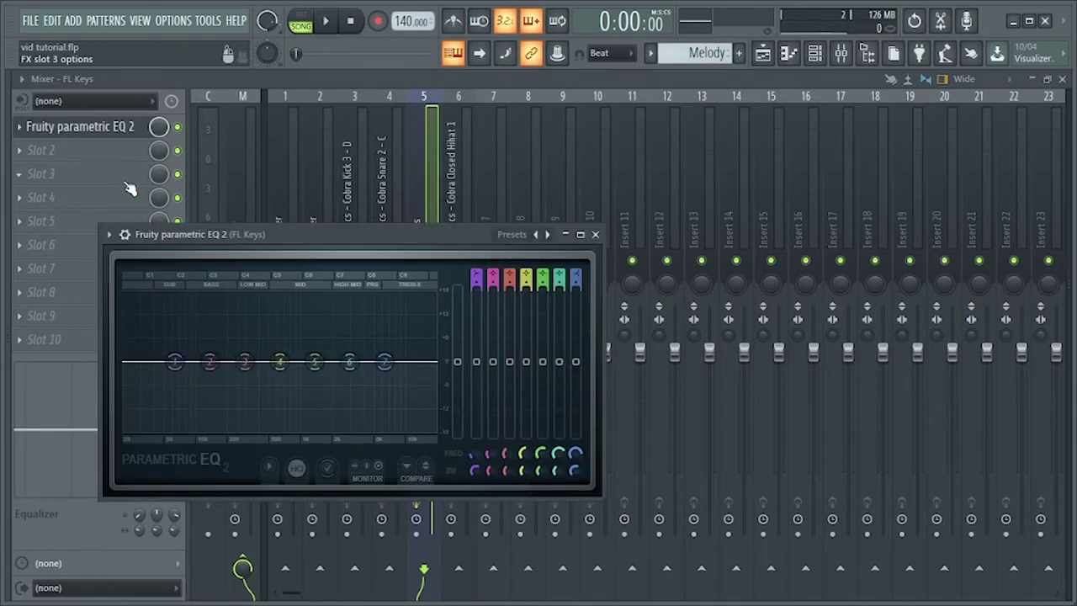
# Step: Cut the FL Keys EQ's lowest band as a low shelf near 138 Hz, auditioning with playback
pyautogui.moveTo(333, 244); pyautogui.dragTo(745, 164)
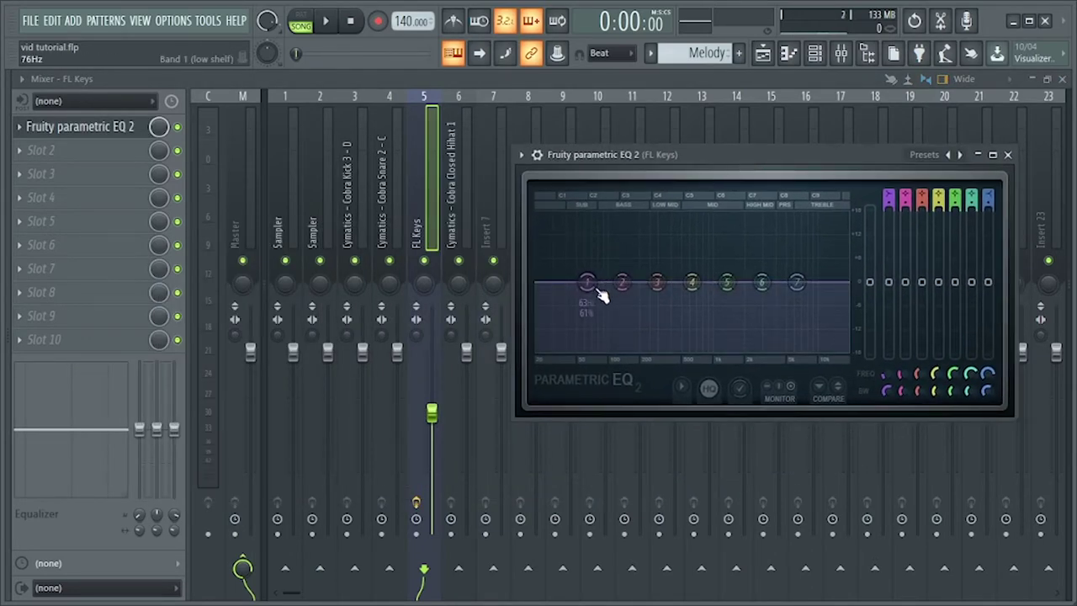
pyautogui.moveTo(593, 290); pyautogui.dragTo(625, 352)
pyautogui.press('space')
pyautogui.press('space')
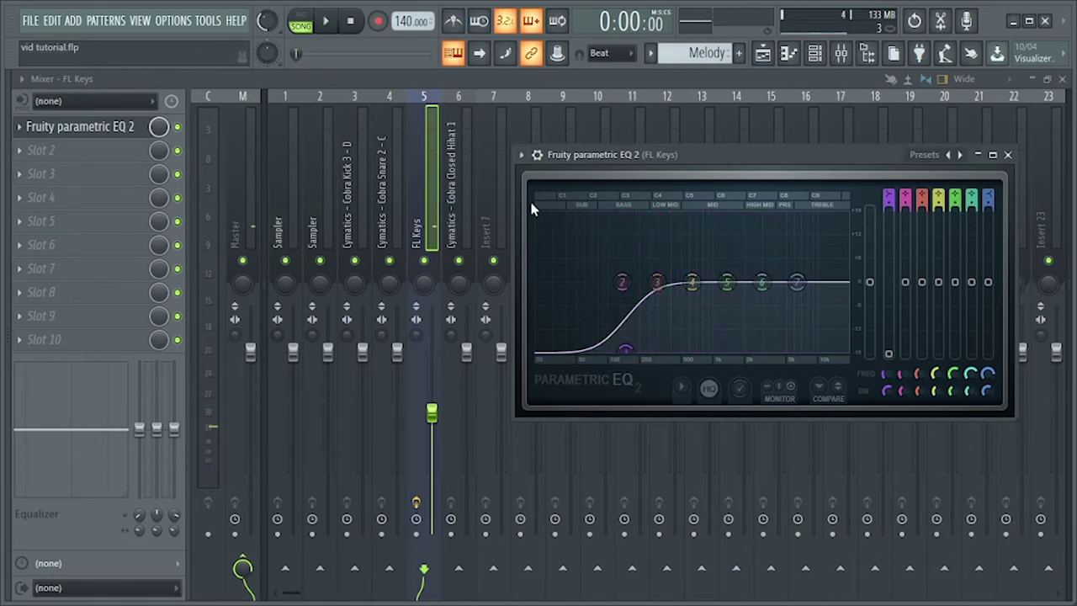
pyautogui.moveTo(628, 353); pyautogui.dragTo(587, 283)
pyautogui.press('space')
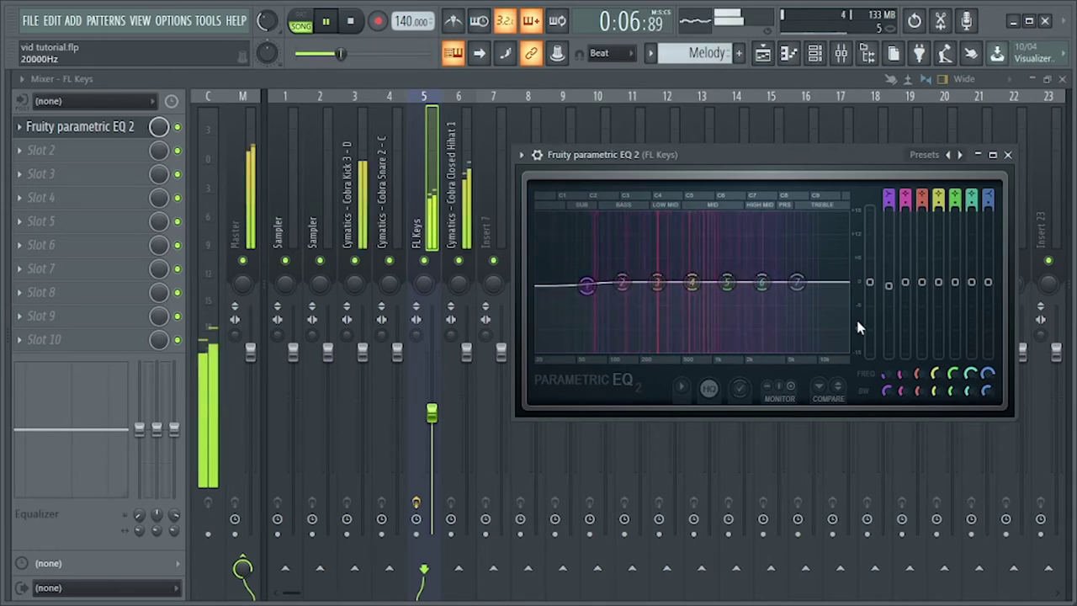
# Step: Boost the highs with a shelf near 7.2 kHz and mute the Cobra Kick 3 and Cobra Snare 2 tracks
pyautogui.moveTo(799, 284)
pyautogui.mouseDown()
pyautogui.moveTo(803, 234)
pyautogui.moveTo(808, 281)
pyautogui.mouseUp()
pyautogui.press('space')
pyautogui.press('space')
pyautogui.press('space')
pyautogui.moveTo(769, 172); pyautogui.dragTo(845, 305)
pyautogui.moveTo(389, 263); pyautogui.dragTo(356, 262)
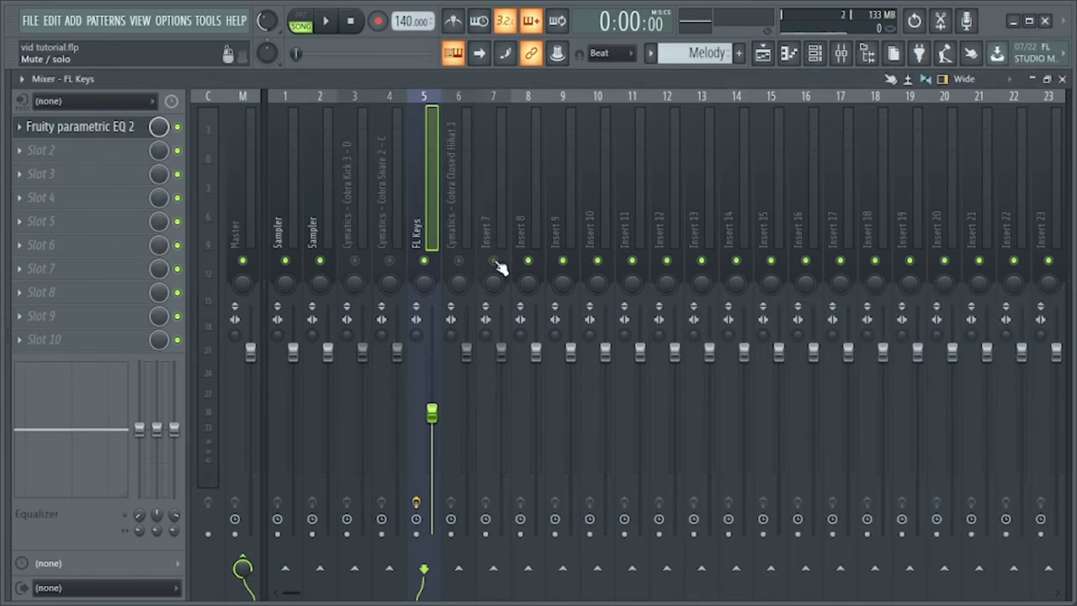
# Step: Play the song with drums muted and browse Slot 2's plugin list without adding an effect
pyautogui.press('space')
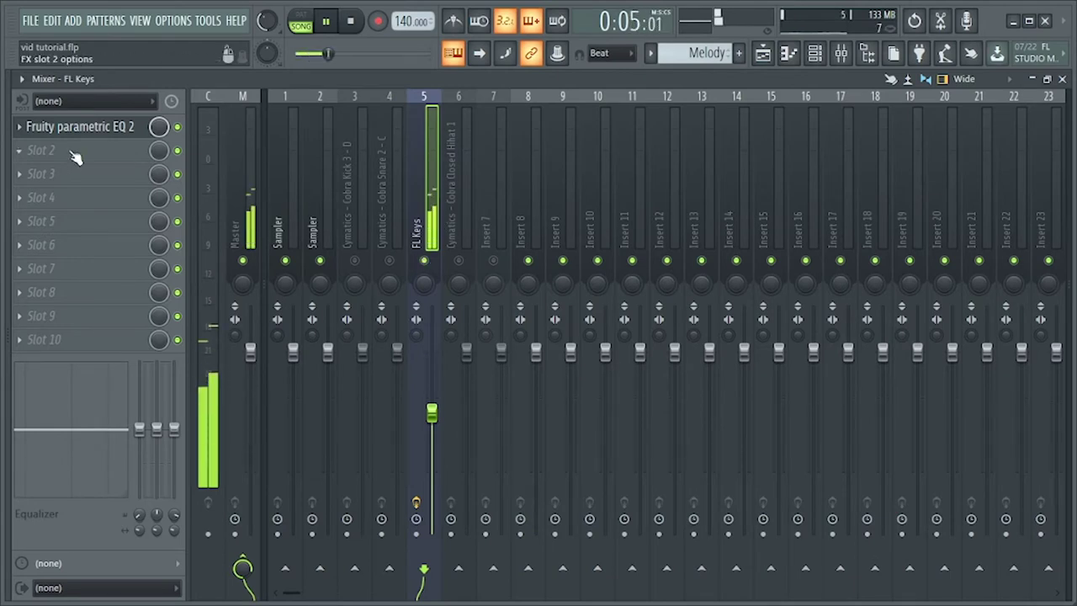
pyautogui.click(18, 163)
pyautogui.scroll(-8, 227, 197)
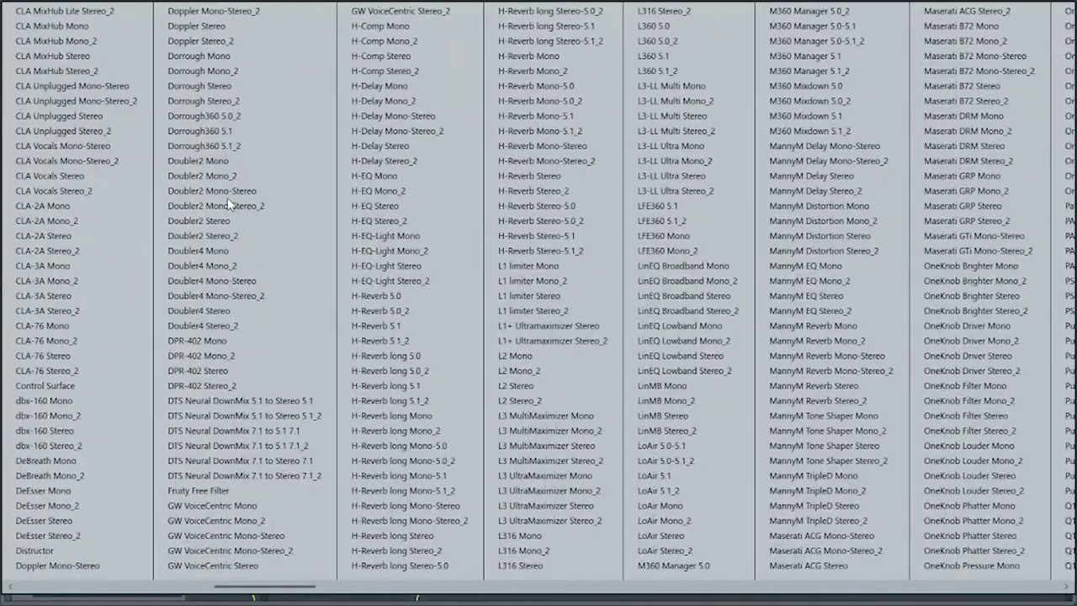
pyautogui.scroll(4, 227, 204)
pyautogui.scroll(-10, 227, 203)
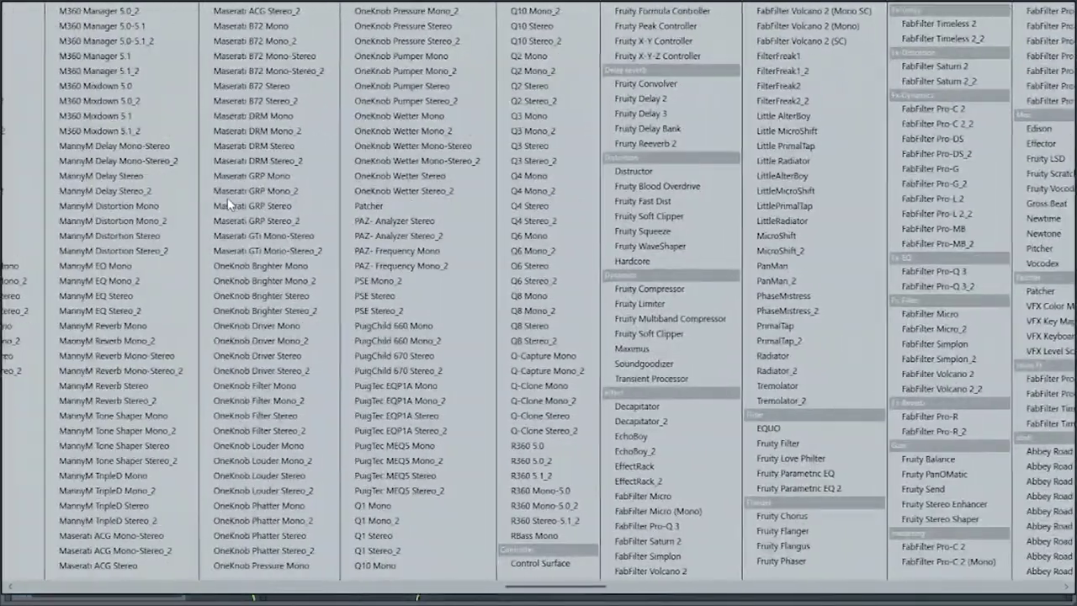
pyautogui.scroll(-10, 229, 204)
pyautogui.scroll(5, 224, 202)
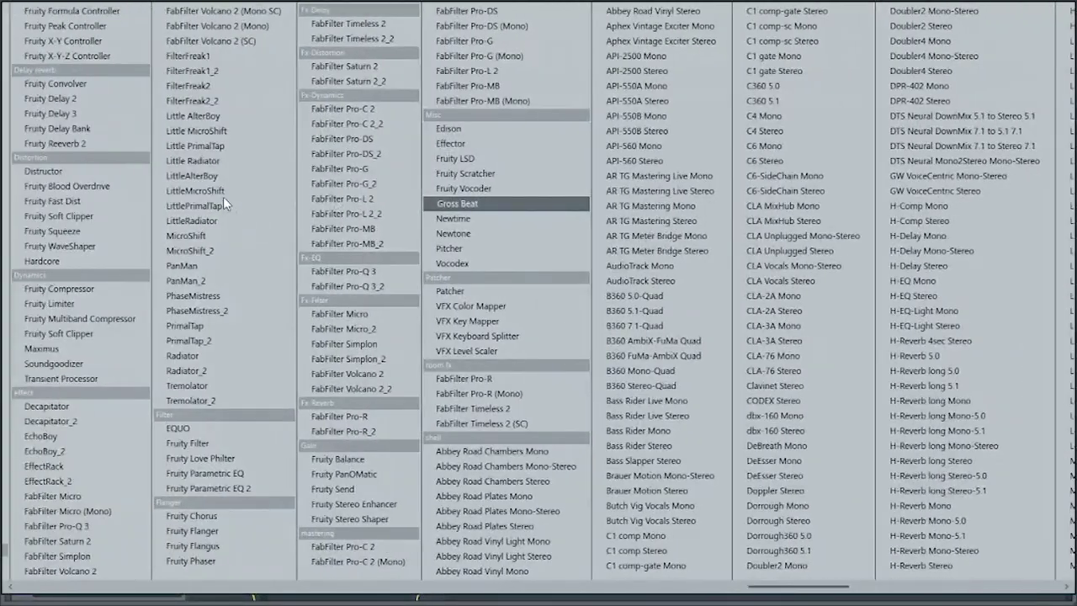
pyautogui.scroll(10, 223, 204)
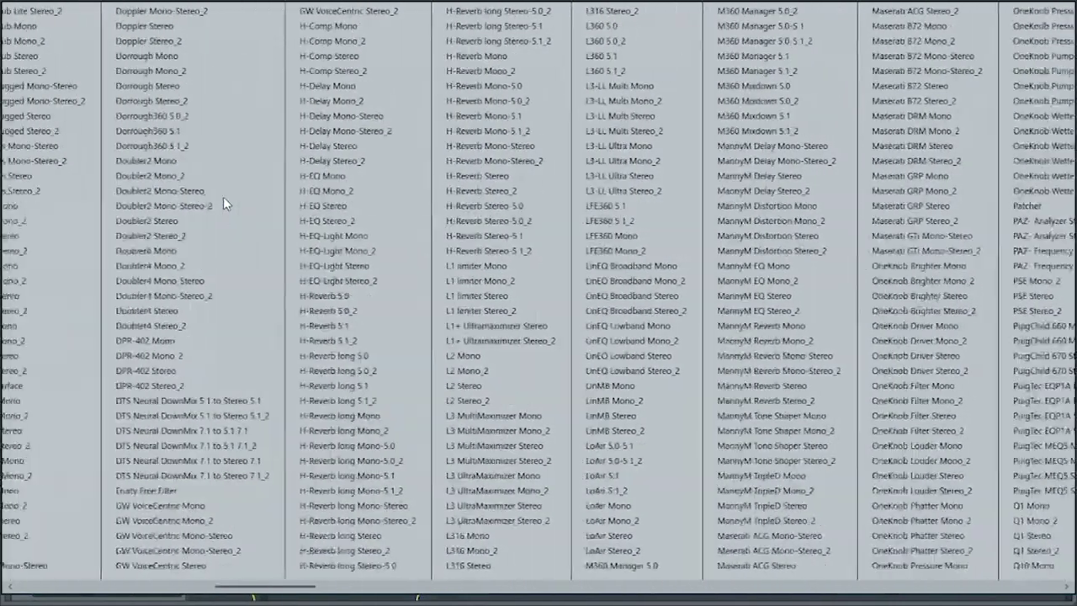
pyautogui.scroll(1, 224, 200)
pyautogui.click(381, 601)
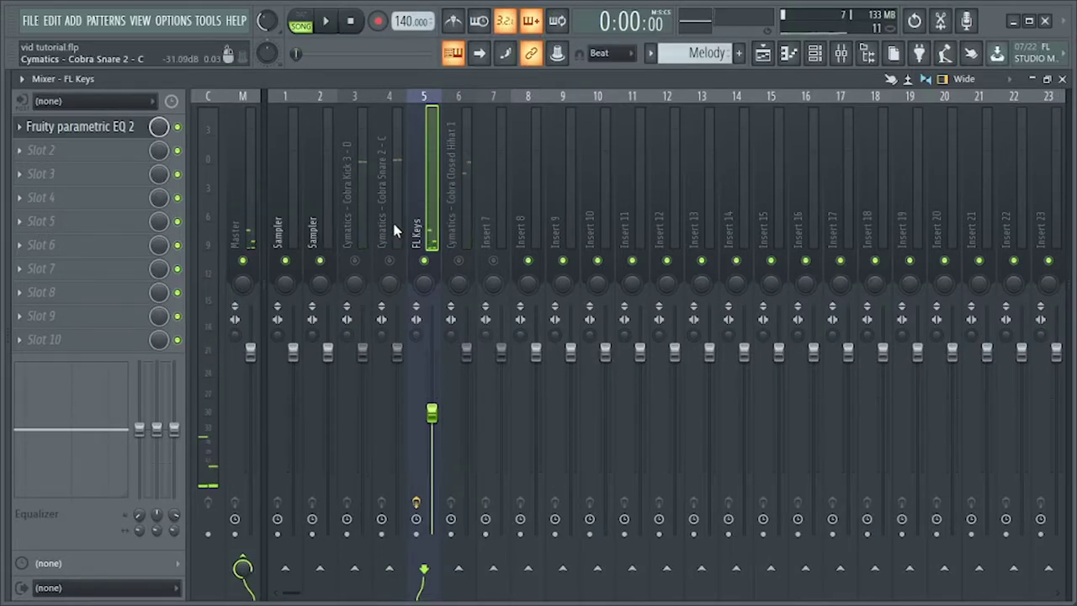
# Step: Reopen the FL Keys EQ, drop its low shelf to -18 dB around 34 Hz and slightly raise the high shelf
pyautogui.click(110, 133)
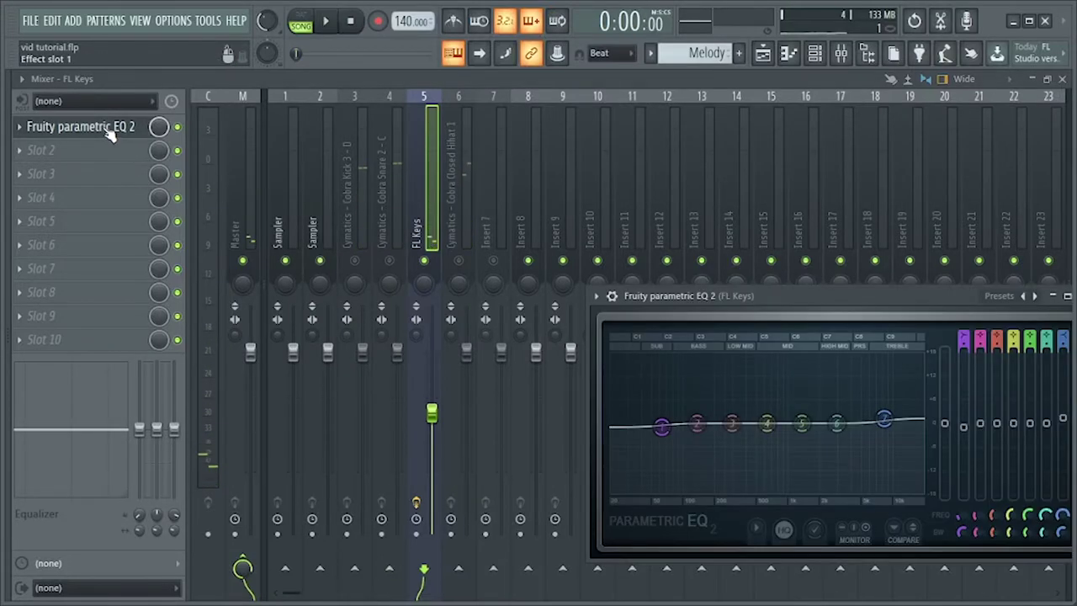
pyautogui.moveTo(833, 304); pyautogui.dragTo(661, 235)
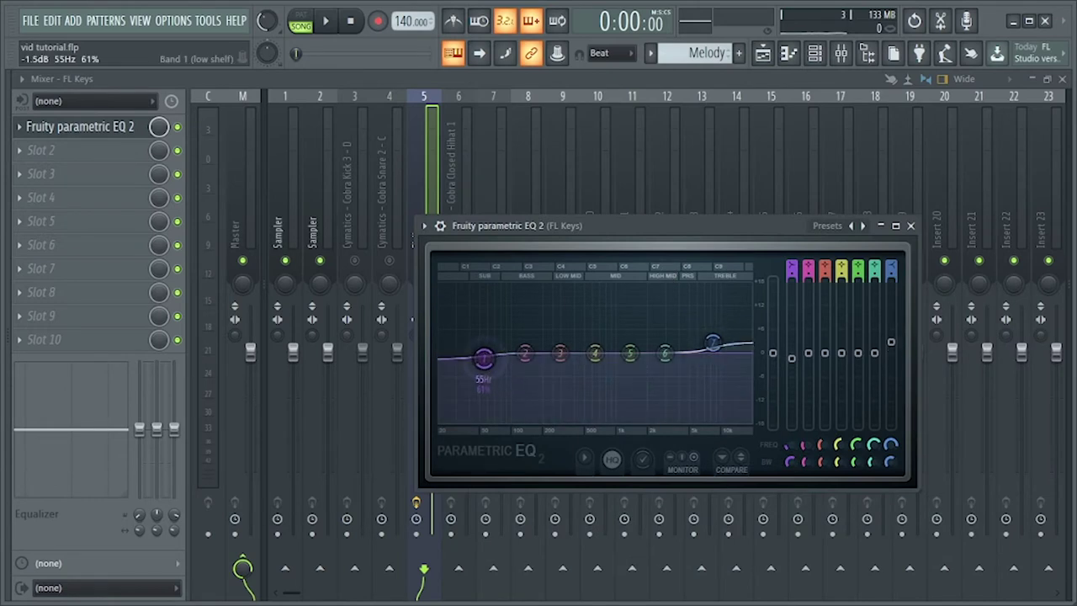
pyautogui.moveTo(484, 361); pyautogui.dragTo(461, 421)
pyautogui.press('space')
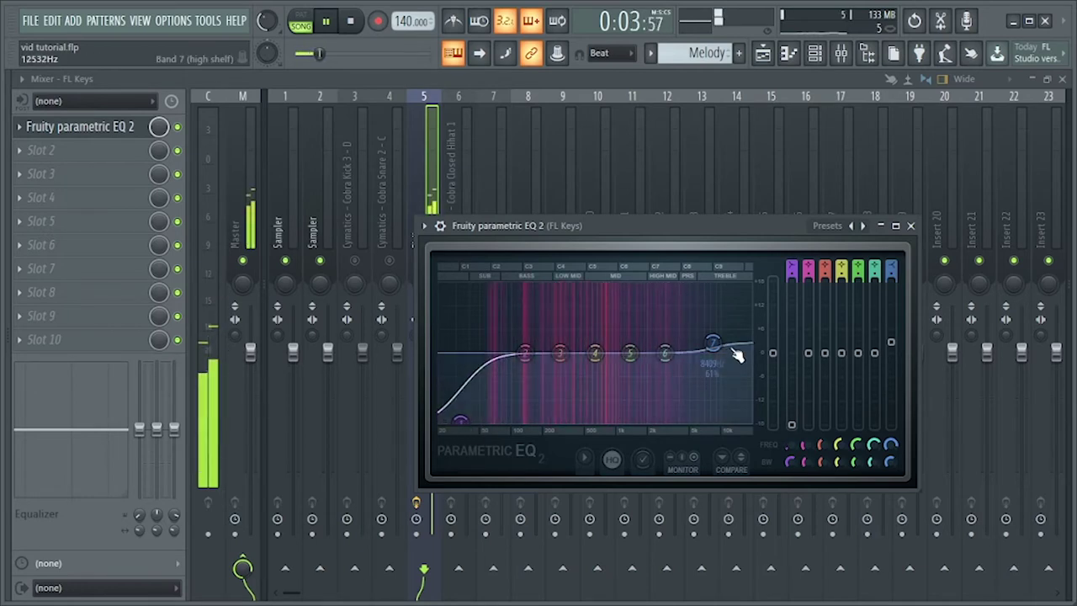
pyautogui.moveTo(730, 353)
pyautogui.mouseDown()
pyautogui.moveTo(715, 318)
pyautogui.moveTo(714, 339)
pyautogui.mouseUp()
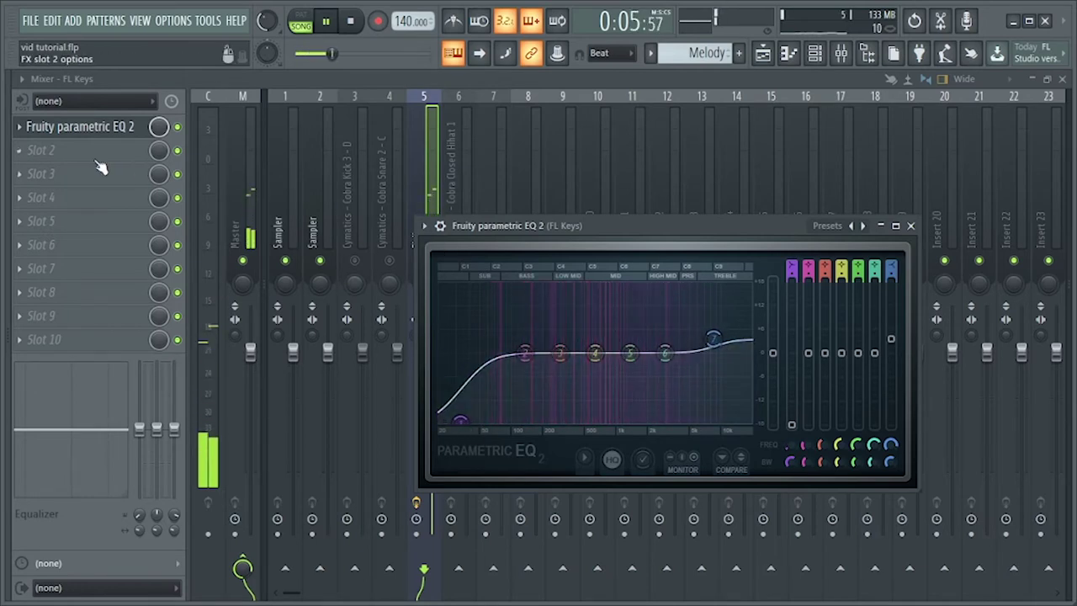
pyautogui.press('space')
pyautogui.moveTo(600, 240); pyautogui.dragTo(792, 265)
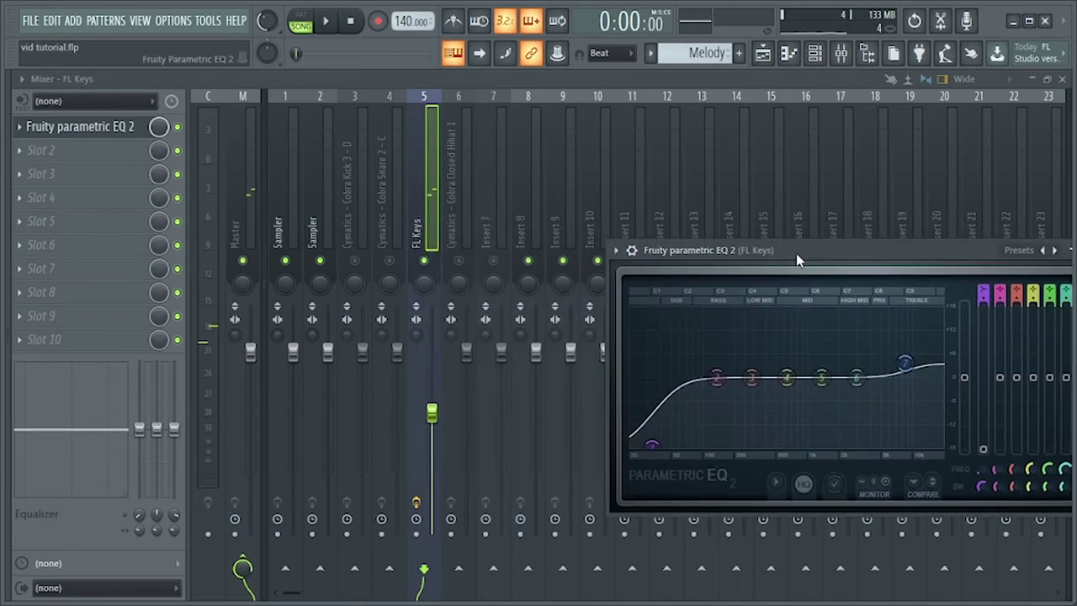
# Step: Load Fruity Delay 2 into FL Keys' second effect slot and reposition its window
pyautogui.click(19, 153)
pyautogui.scroll(-5, 210, 249)
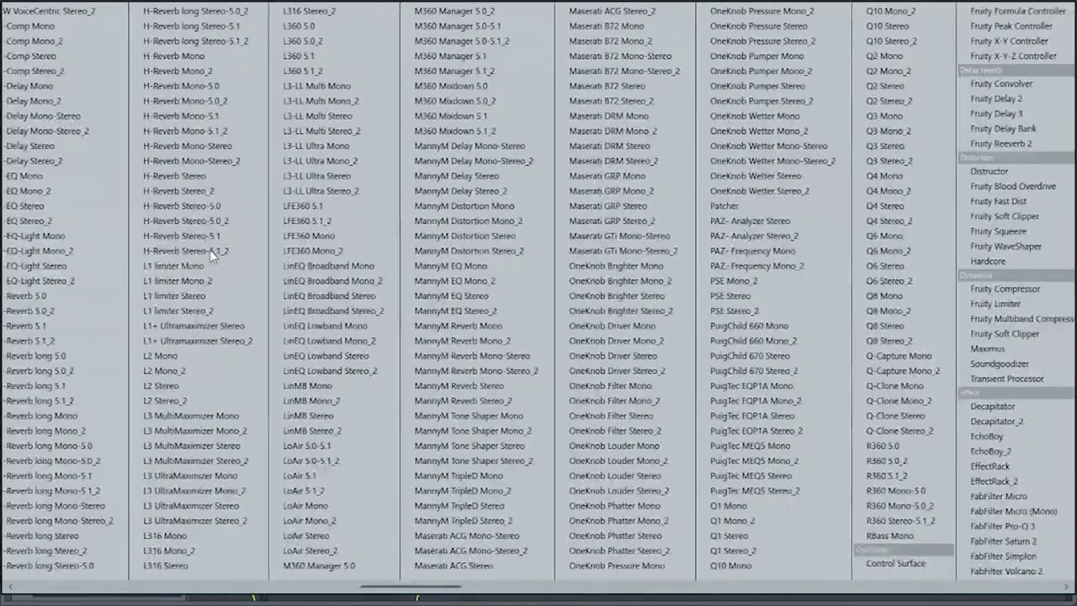
pyautogui.scroll(-5, 210, 249)
pyautogui.scroll(-2, 209, 249)
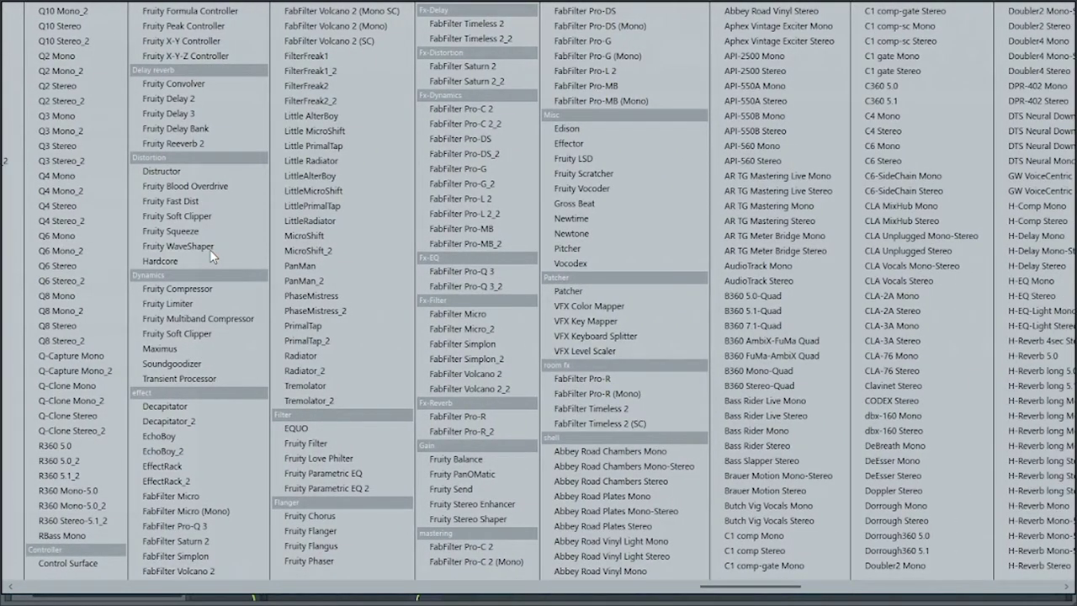
pyautogui.click(168, 101)
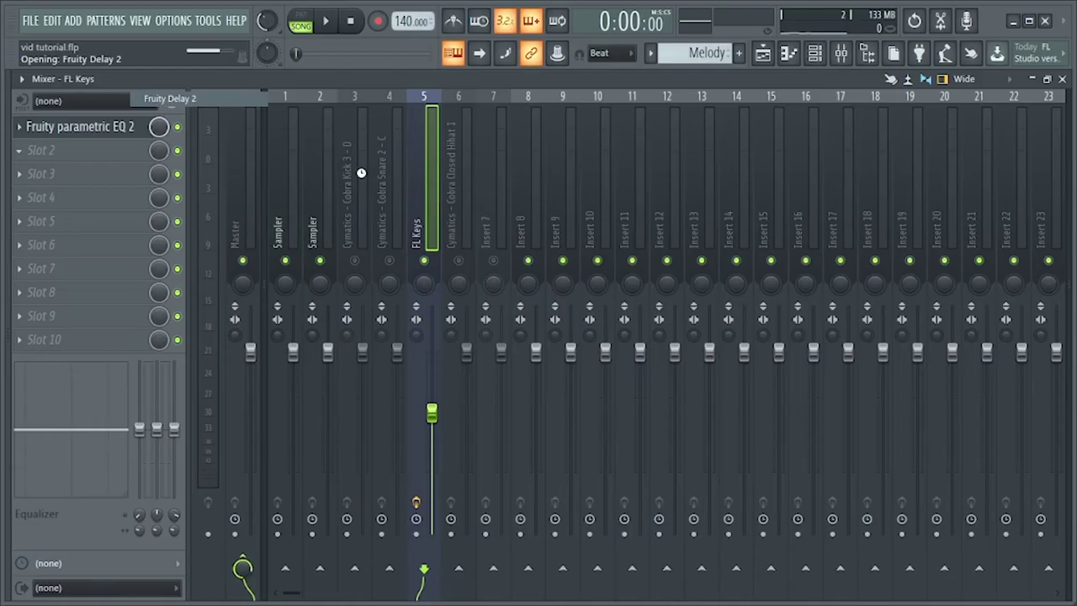
pyautogui.moveTo(308, 254); pyautogui.dragTo(427, 232)
# Step: While playing, set the delay cutoff to 83%, time to 3:00, nudge offset, and adjust feedback
pyautogui.press('space')
pyautogui.moveTo(421, 289); pyautogui.dragTo(420, 307)
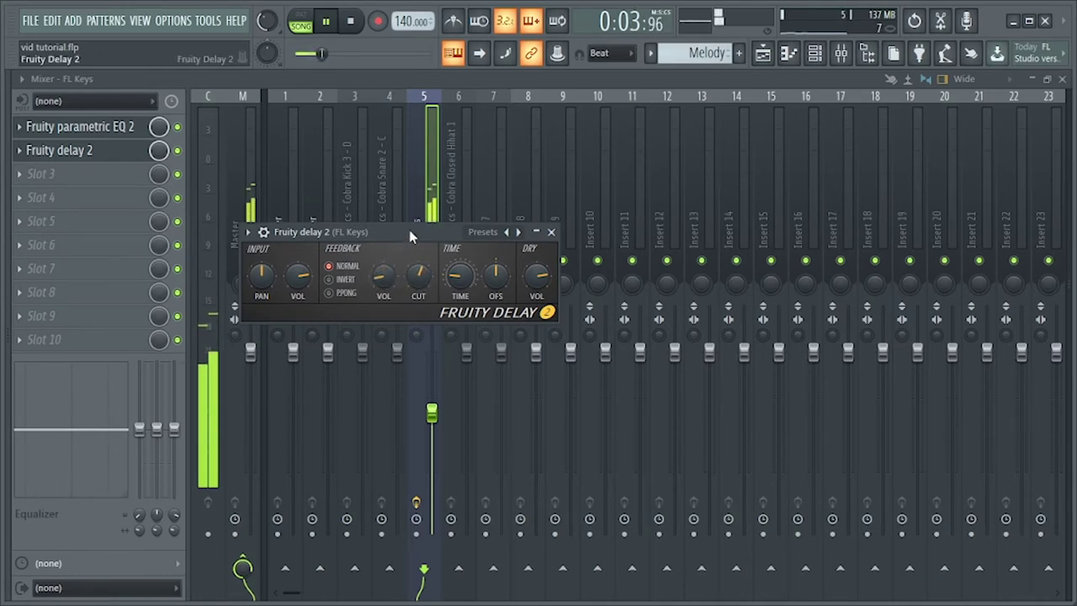
pyautogui.moveTo(459, 276); pyautogui.dragTo(460, 293)
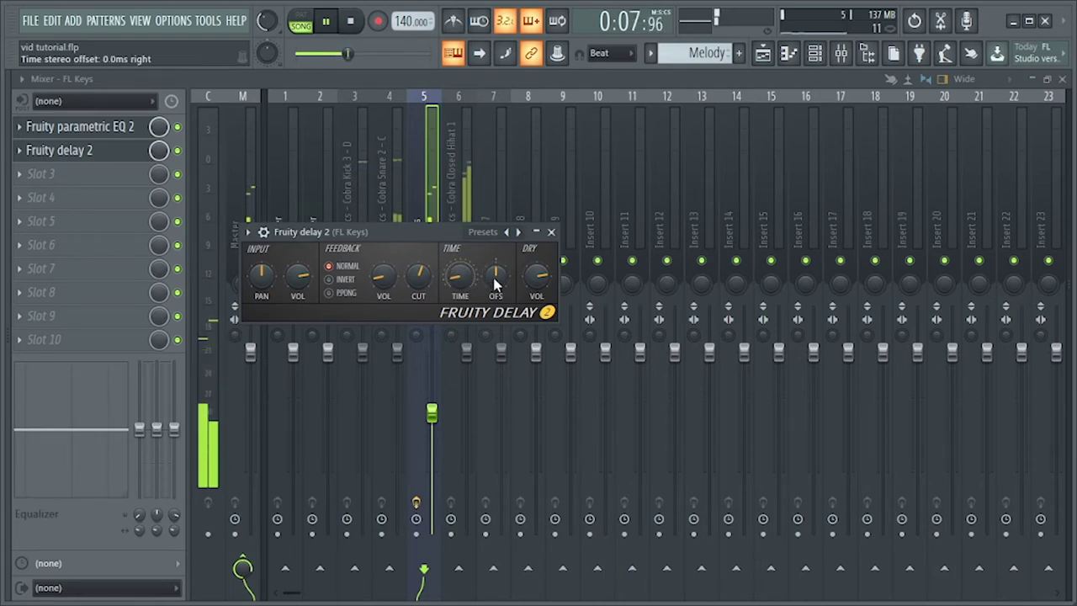
pyautogui.moveTo(495, 285); pyautogui.dragTo(494, 288)
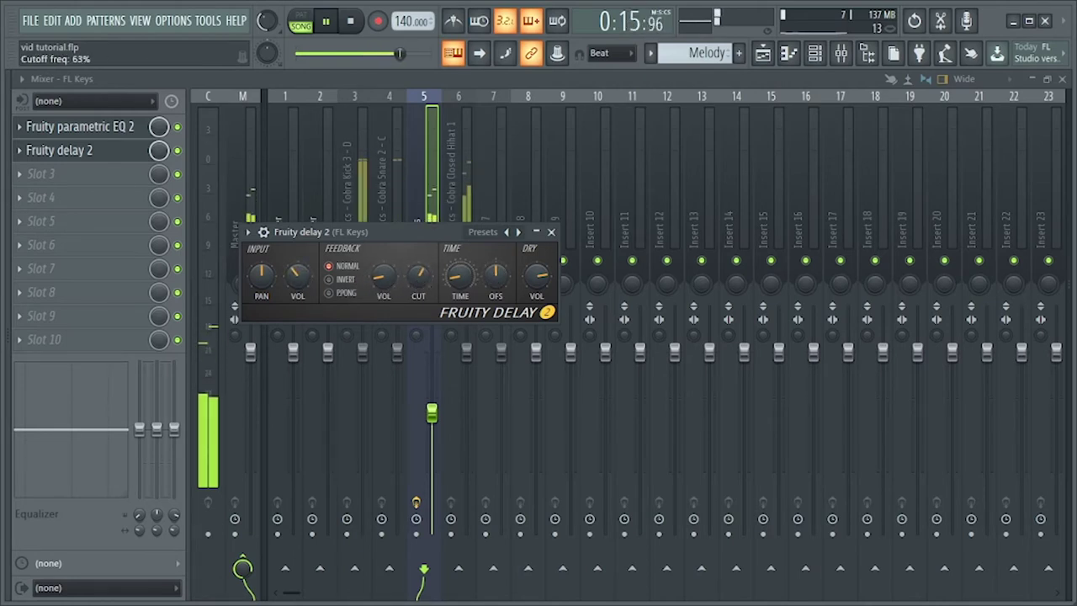
pyautogui.moveTo(383, 276); pyautogui.dragTo(383, 266)
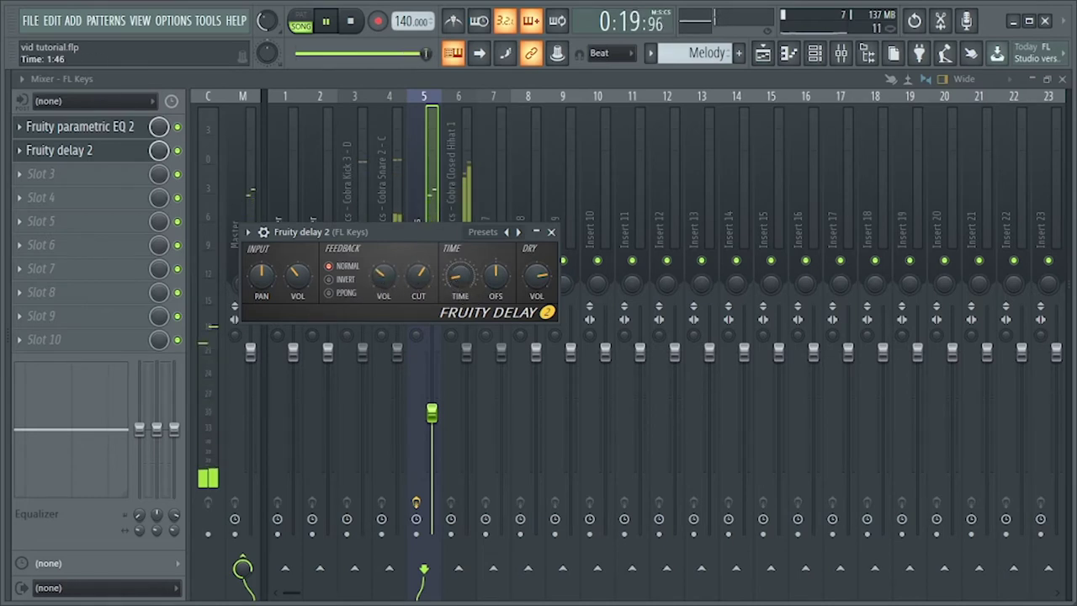
pyautogui.moveTo(459, 276)
pyautogui.mouseDown()
pyautogui.moveTo(460, 266)
pyautogui.moveTo(454, 284)
pyautogui.mouseUp()
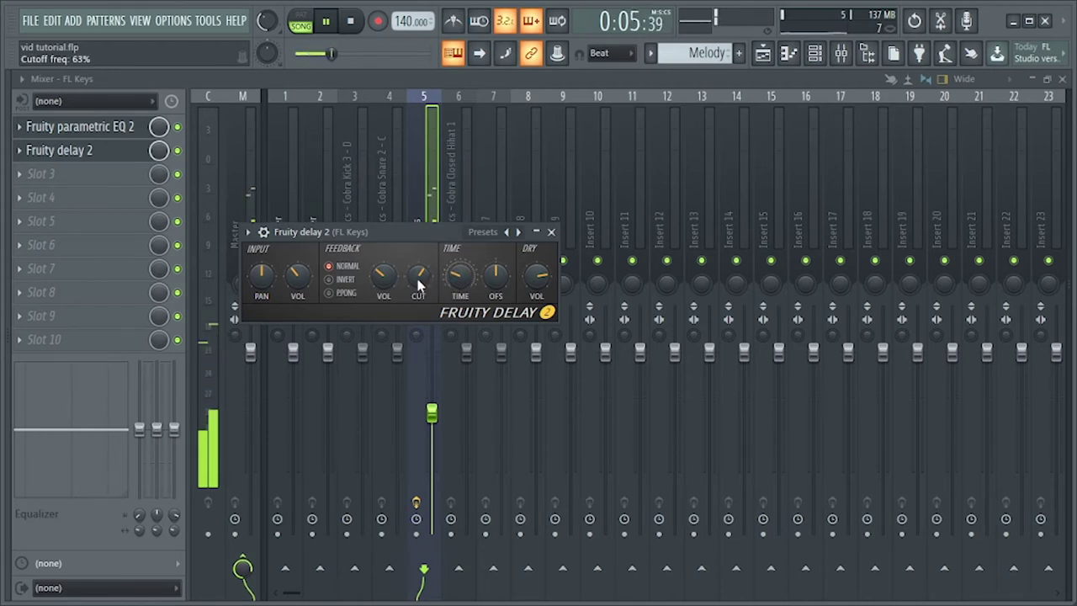
pyautogui.moveTo(386, 282); pyautogui.dragTo(385, 264)
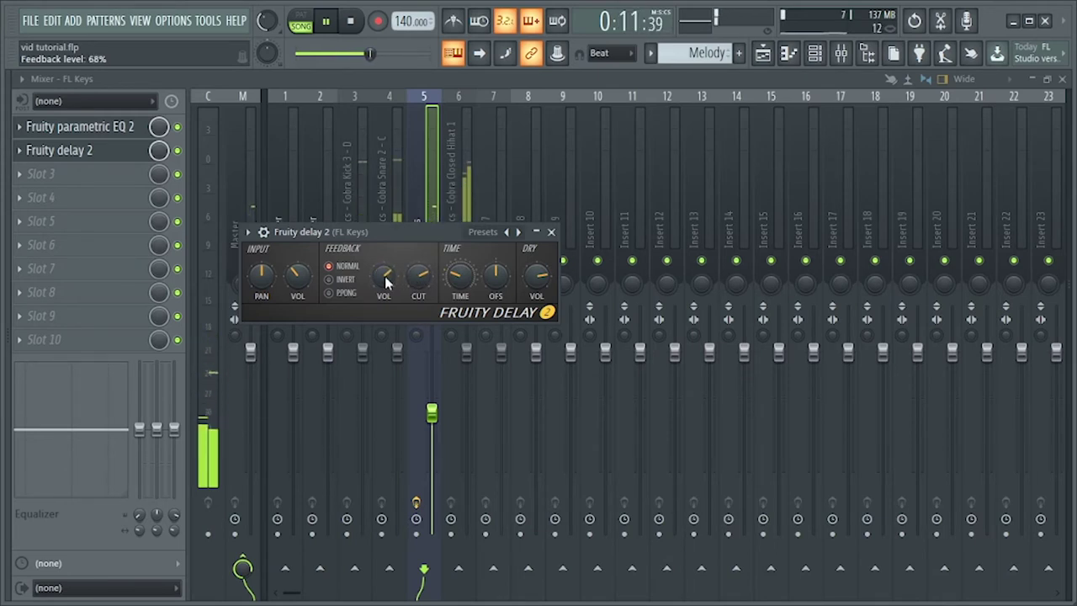
pyautogui.moveTo(386, 282); pyautogui.dragTo(385, 285)
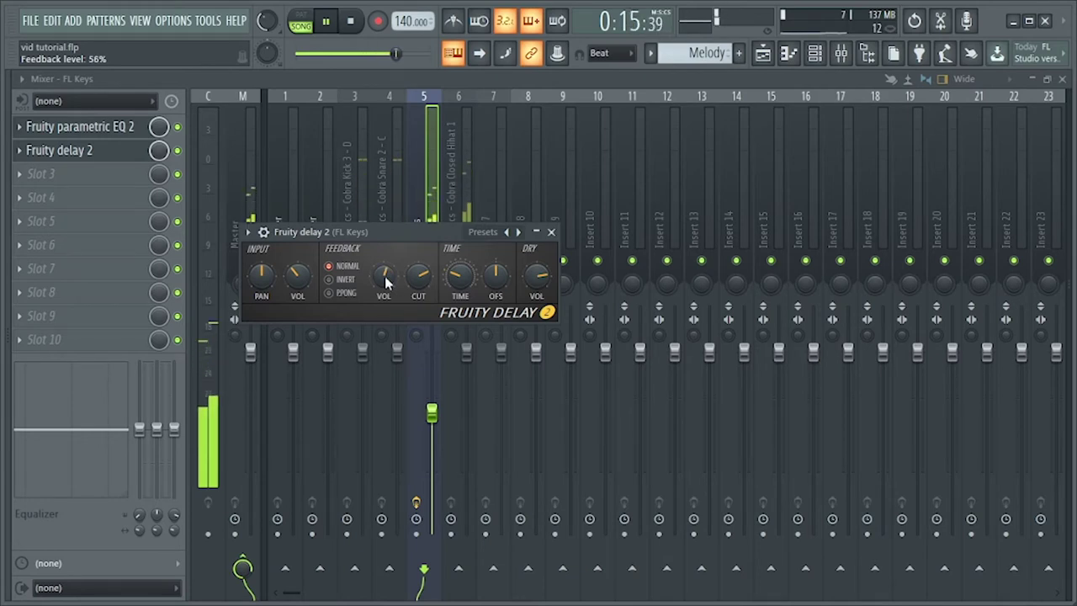
# Step: Stop and restart playback to listen to the delay again
pyautogui.press('space')
pyautogui.rightClick(267, 21)
pyautogui.click(286, 42)
pyautogui.press('space')
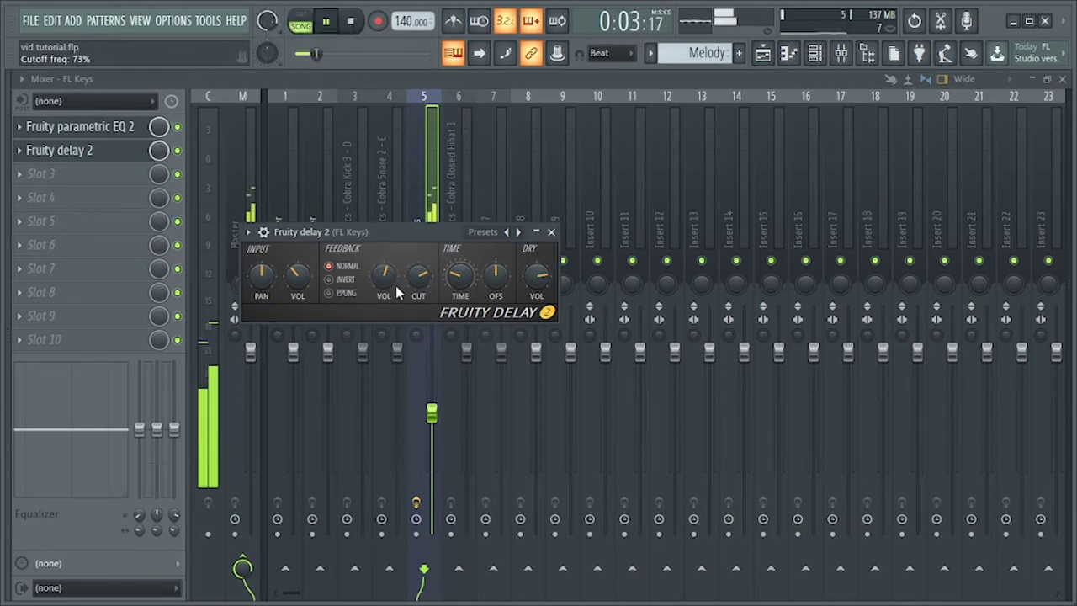
# Step: Bring the Mixer forward, stop playback and unmute the kick, snare and hi-hat tracks
pyautogui.click(434, 167)
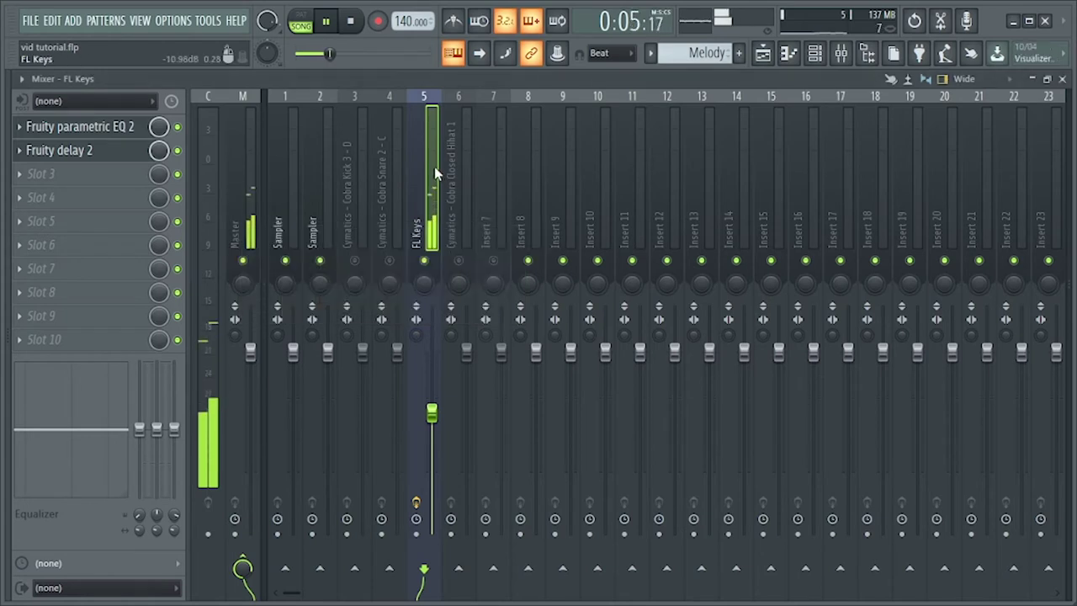
pyautogui.press('space')
pyautogui.click(354, 260)
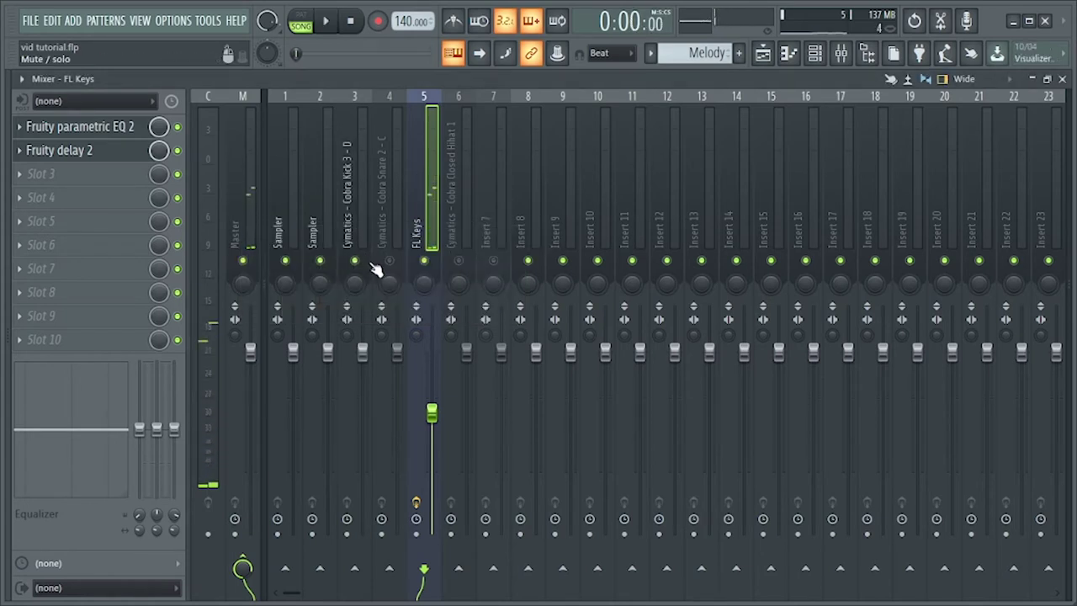
pyautogui.click(389, 260)
pyautogui.click(459, 261)
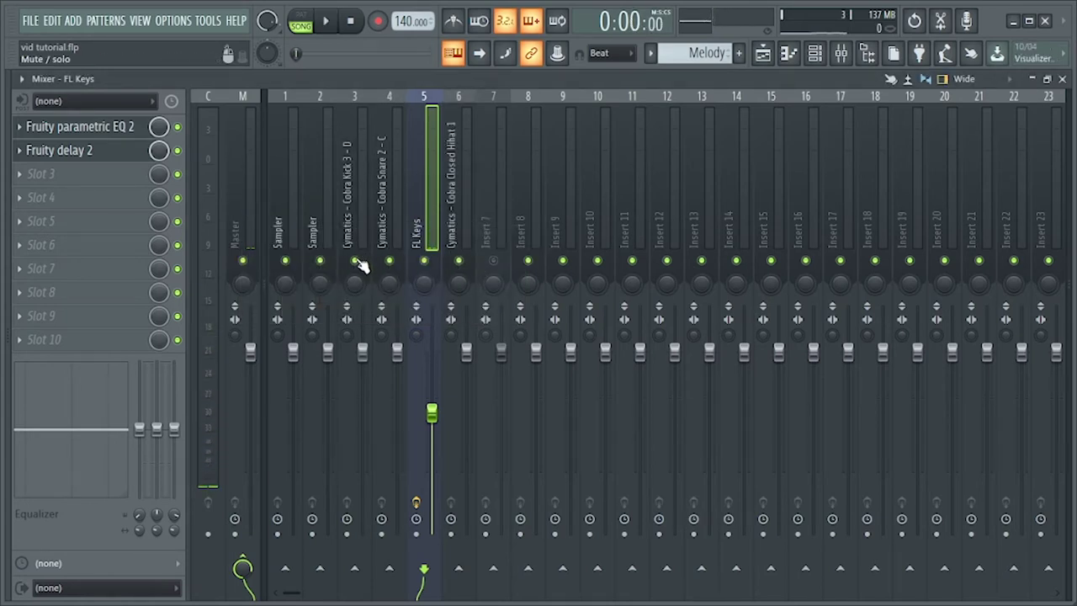
# Step: Select the Cobra Kick 3 insert and mute the snare, FL Keys and hi-hat tracks
pyautogui.click(359, 226)
pyautogui.click(389, 260)
pyautogui.click(424, 260)
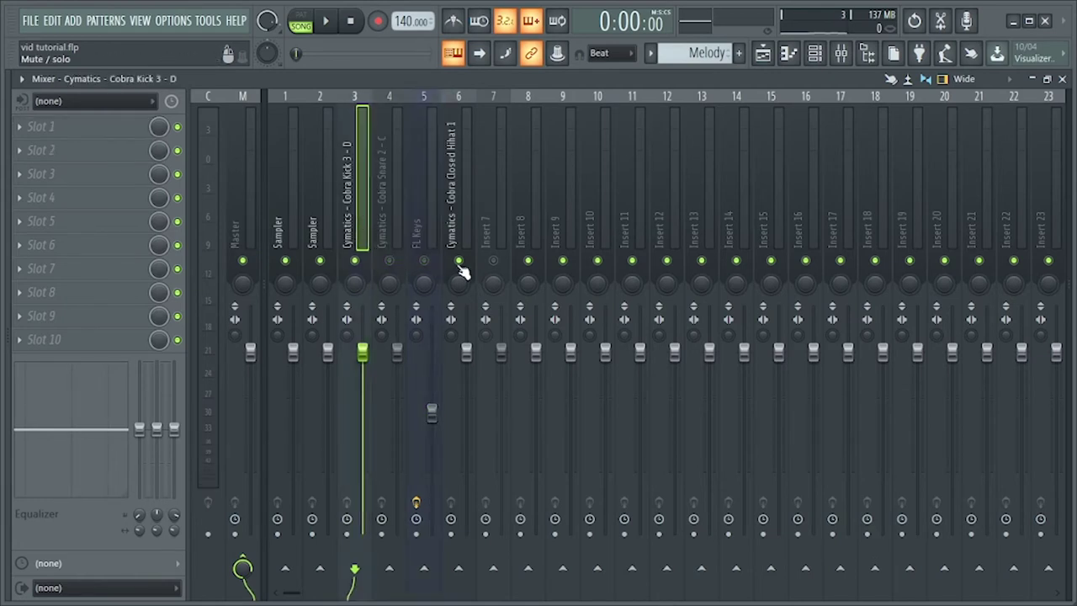
pyautogui.click(459, 260)
# Step: Move the playhead to bar 5 in the Playlist and play the kick alone
pyautogui.click(775, 55)
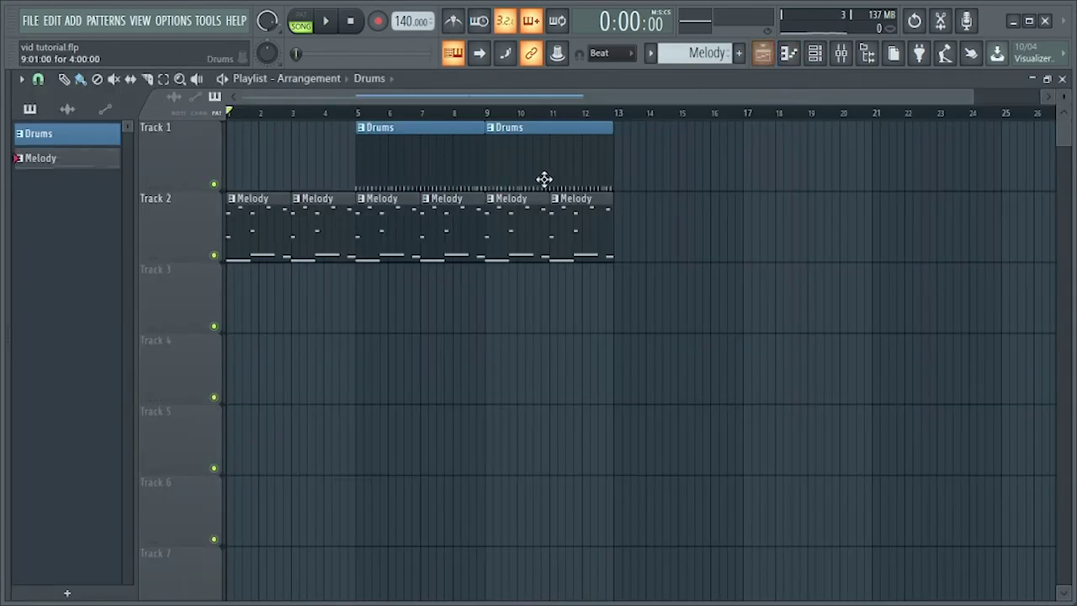
pyautogui.click(357, 113)
pyautogui.click(842, 56)
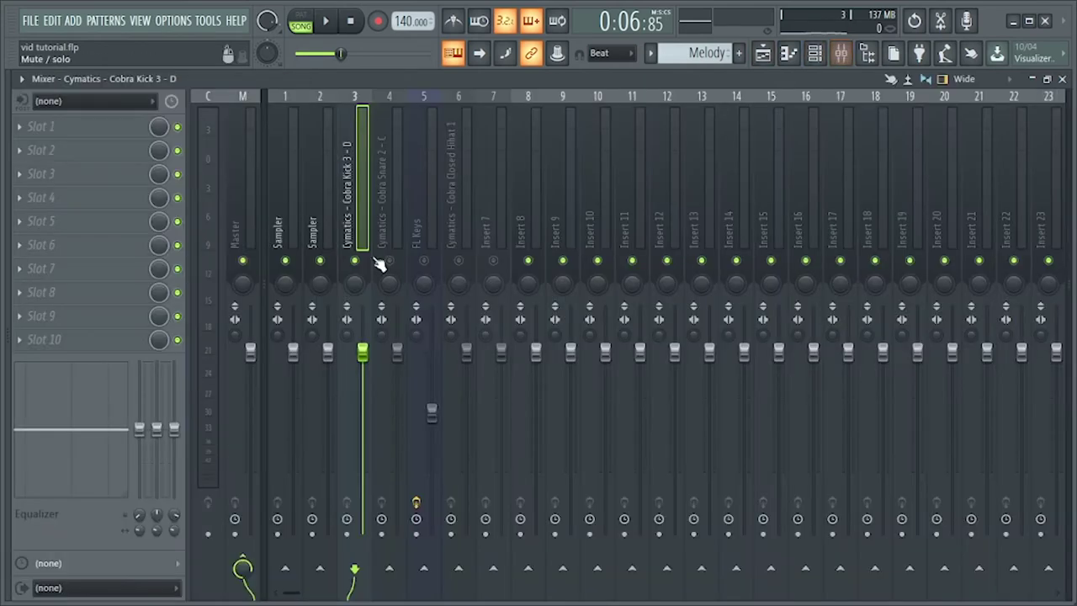
pyautogui.press('space')
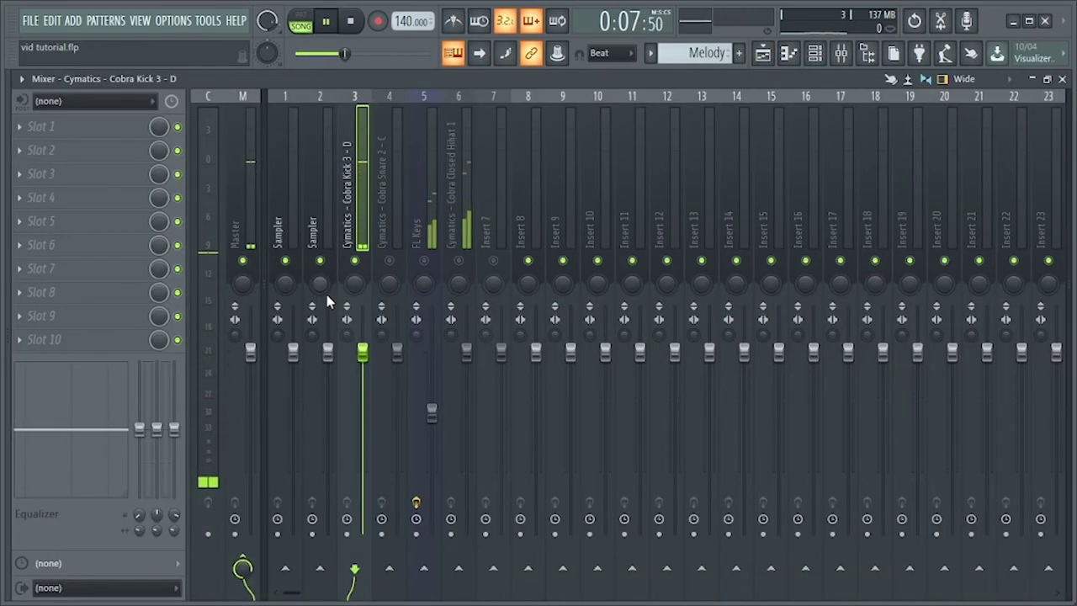
pyautogui.press('space')
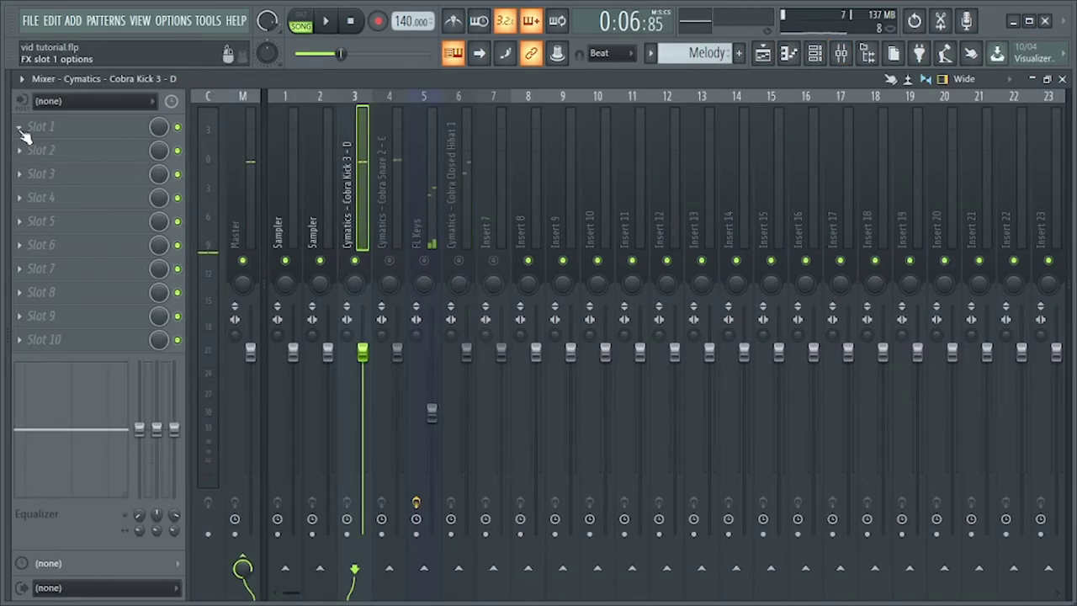
# Step: Load Fruity Blood Overdrive into the kick's first effect slot and turn up its pre amp
pyautogui.click(26, 135)
pyautogui.scroll(-5, 308, 247)
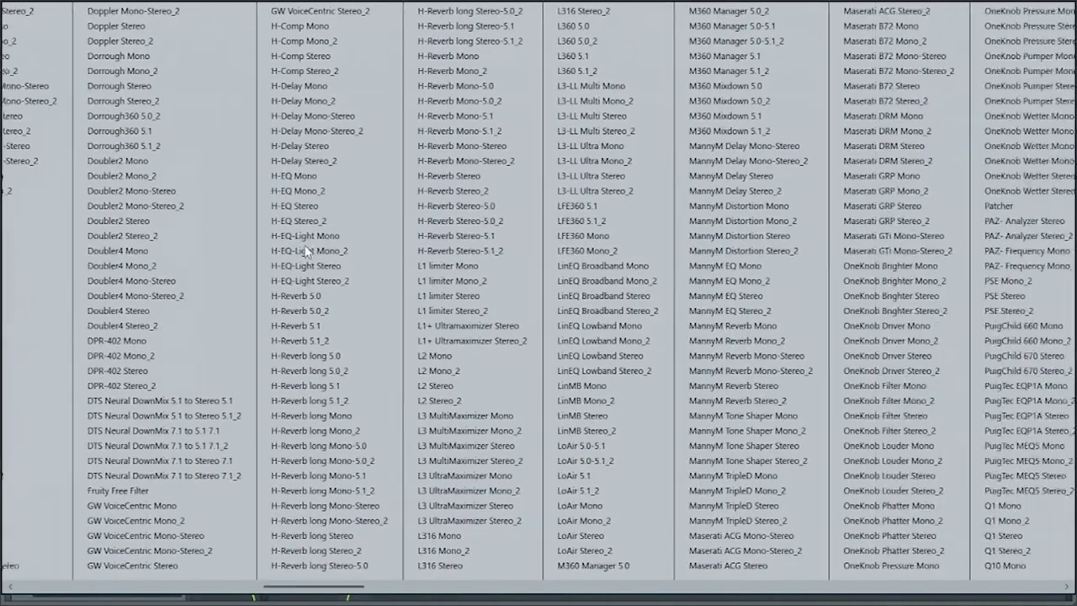
pyautogui.scroll(-3, 308, 251)
pyautogui.scroll(-4, 308, 251)
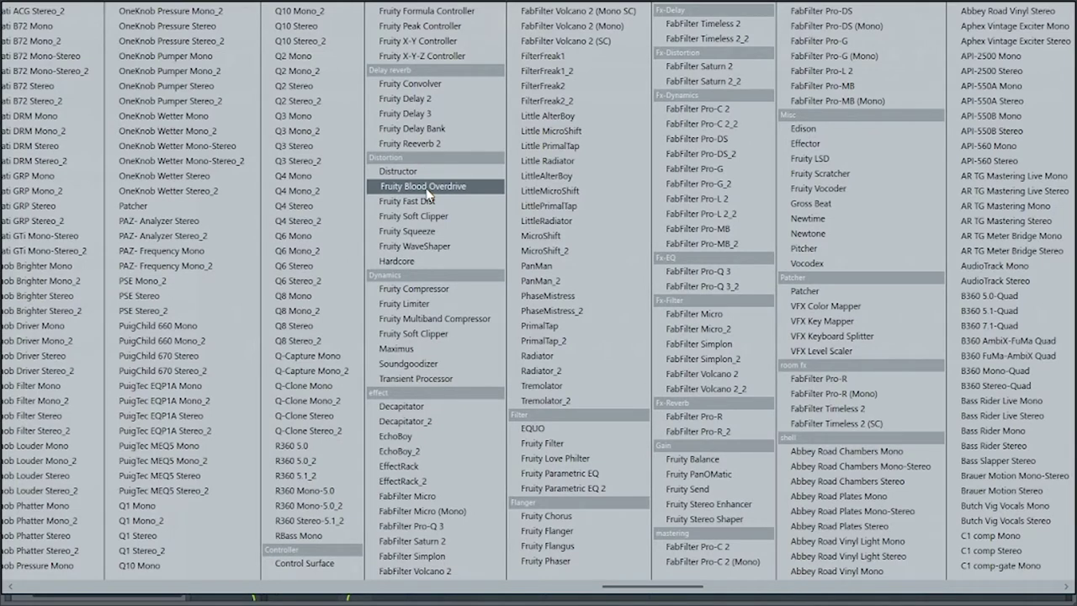
pyautogui.click(425, 186)
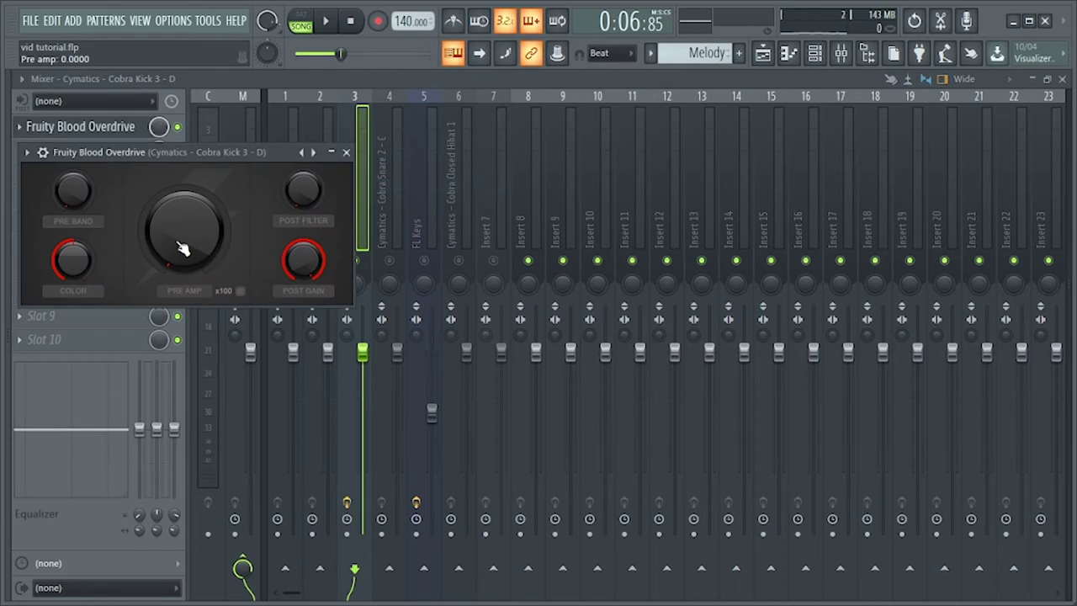
pyautogui.moveTo(183, 257); pyautogui.dragTo(183, 230)
pyautogui.moveTo(136, 152); pyautogui.dragTo(581, 173)
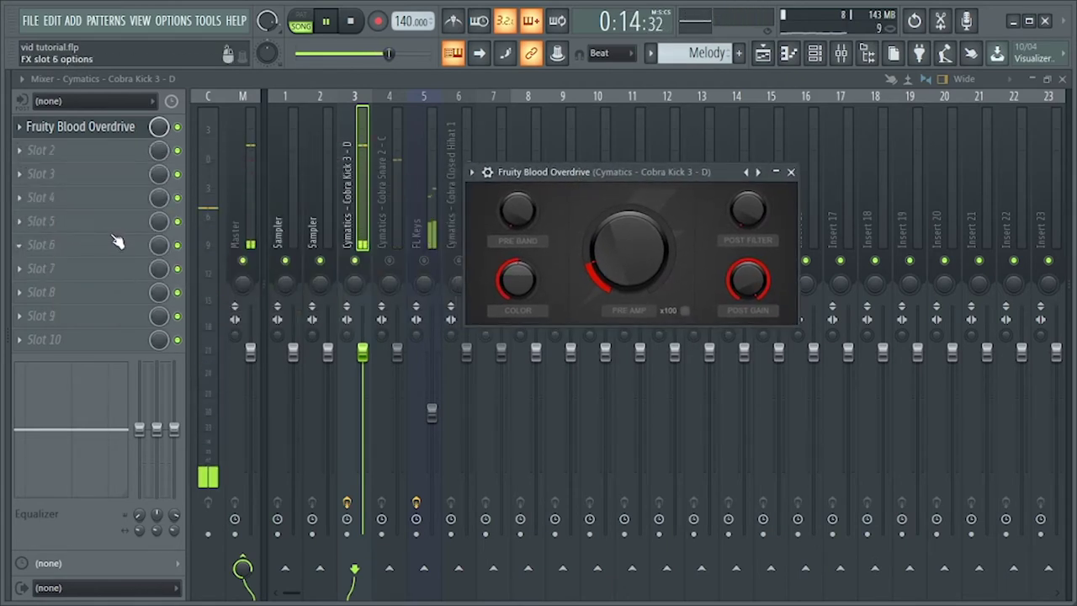
# Step: Move the overdrive to slot 2 and back to slot 1, stopping playback
pyautogui.moveTo(72, 128); pyautogui.dragTo(75, 158)
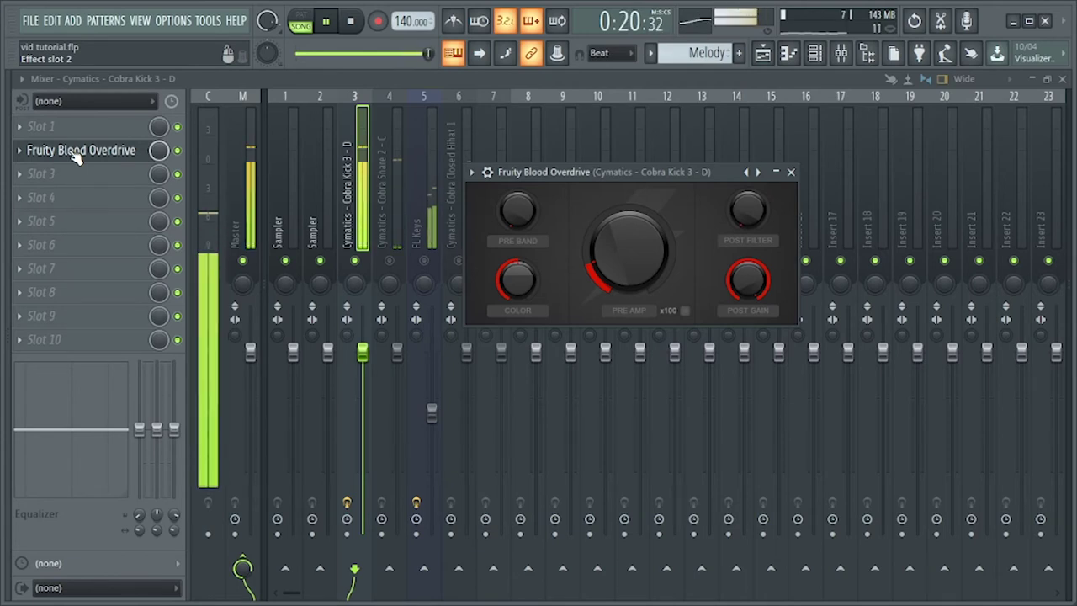
pyautogui.press('space')
pyautogui.moveTo(75, 158); pyautogui.dragTo(74, 128)
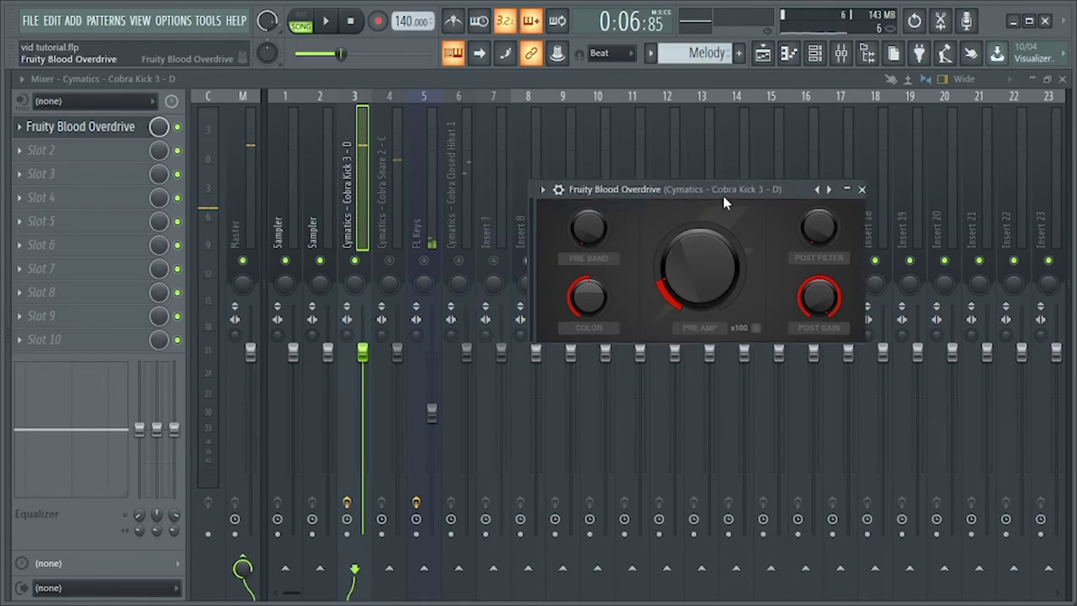
# Step: Unmute Cobra Snare 2 and load Fruity Soft Clipper in its first slot, adjusting the post level
pyautogui.click(389, 188)
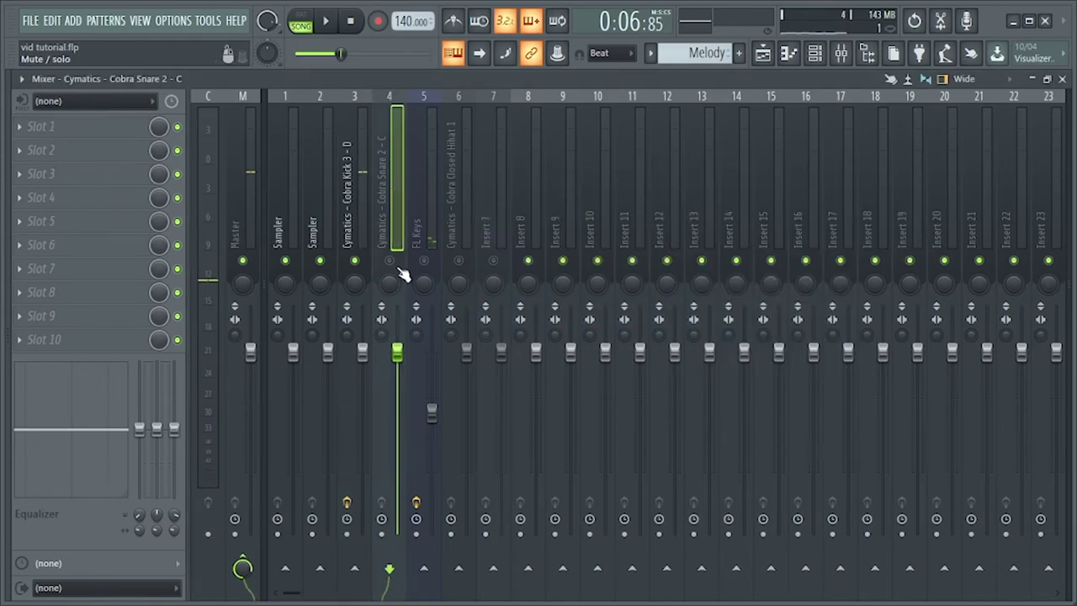
pyautogui.click(389, 260)
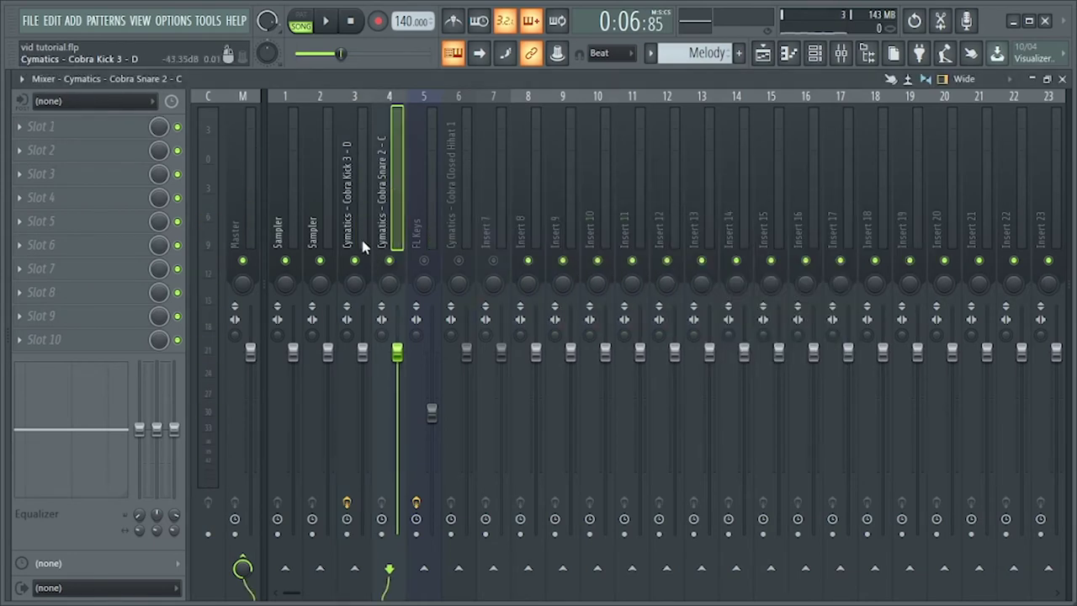
pyautogui.click(25, 133)
pyautogui.scroll(-8, 329, 194)
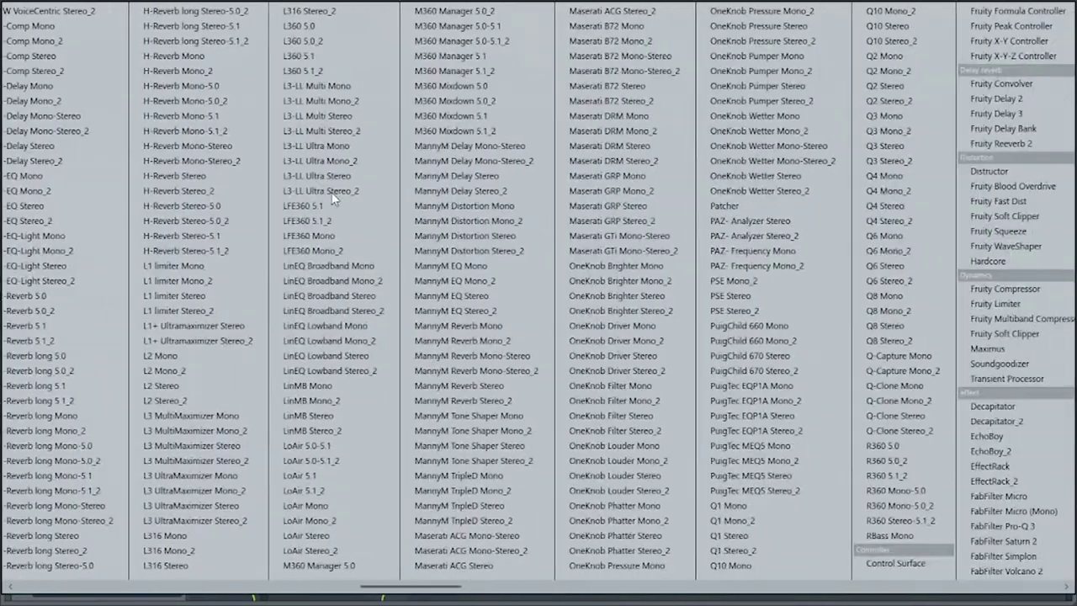
pyautogui.scroll(-6, 332, 196)
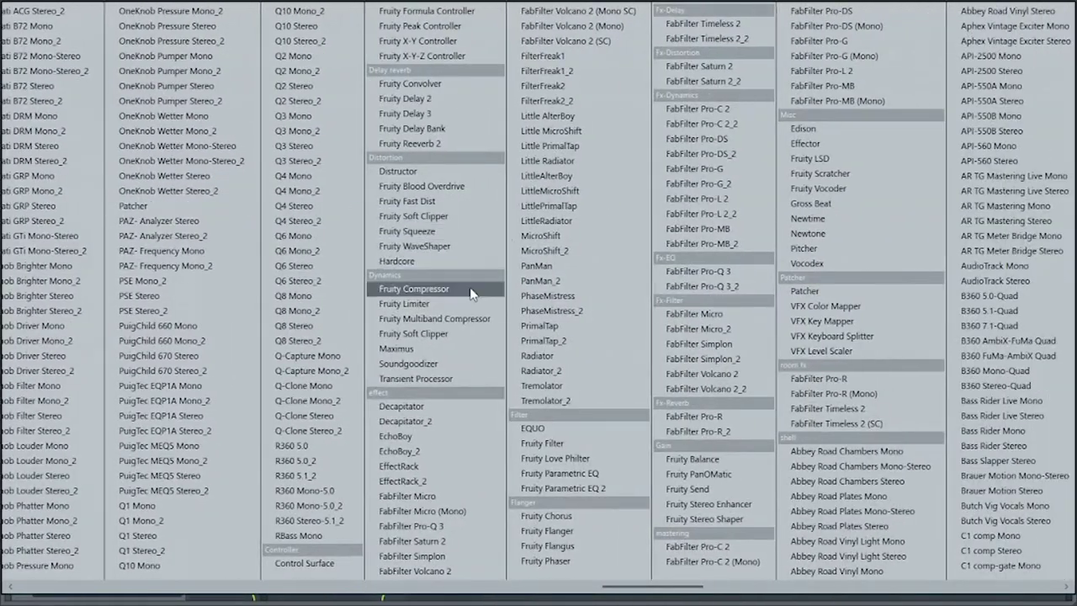
pyautogui.click(451, 334)
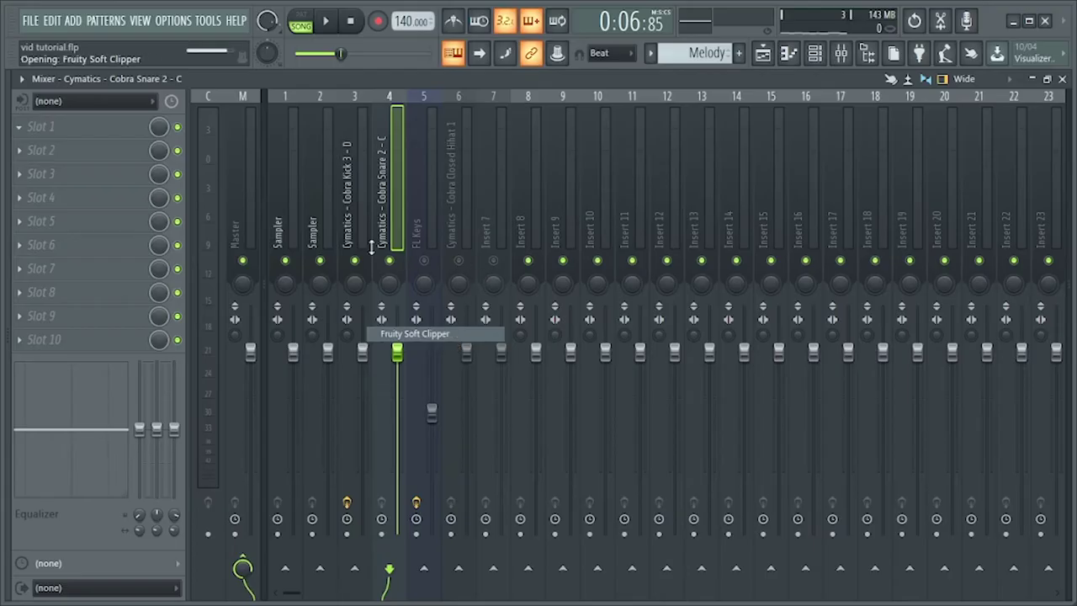
pyautogui.moveTo(129, 247); pyautogui.dragTo(121, 244)
# Step: Mute Cobra Kick 3 while listening, then move the soft clipper down to the third slot
pyautogui.press('space')
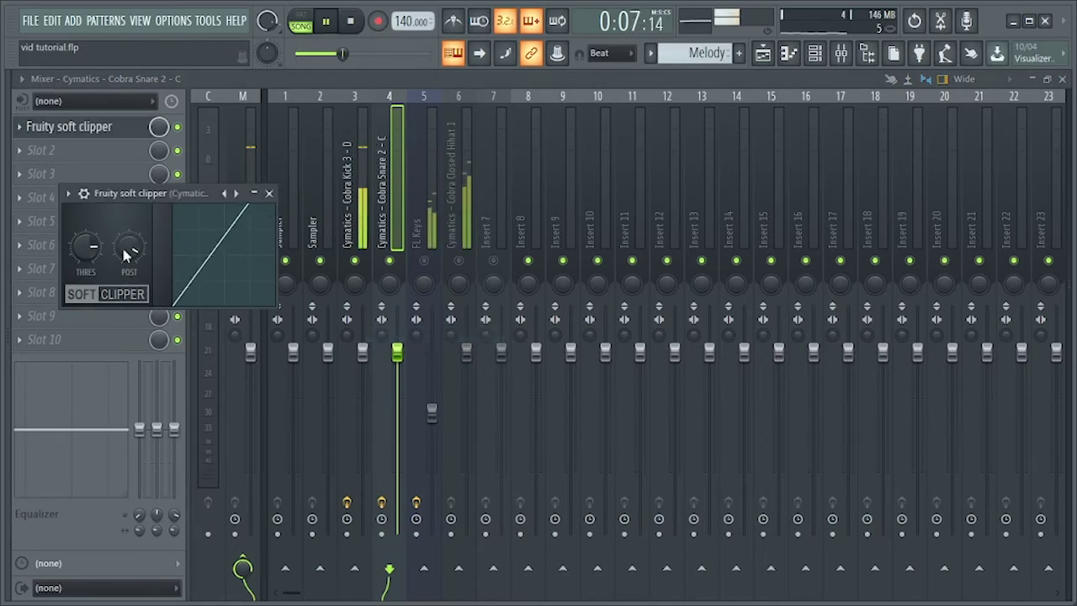
pyautogui.press('space')
pyautogui.press('space')
pyautogui.click(354, 261)
pyautogui.press('space')
pyautogui.press('space')
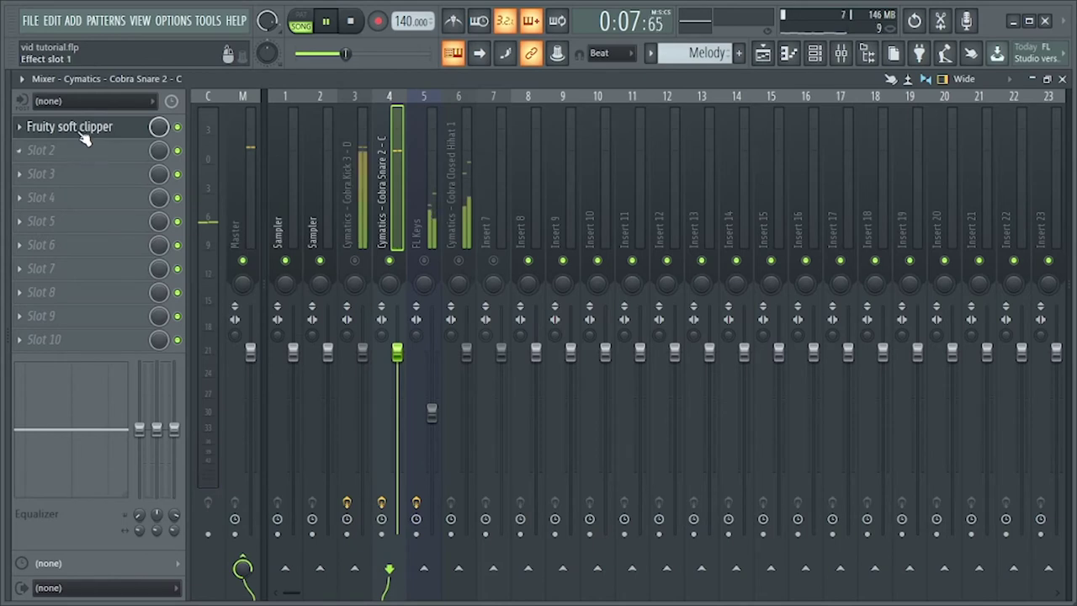
pyautogui.moveTo(84, 136); pyautogui.dragTo(85, 182)
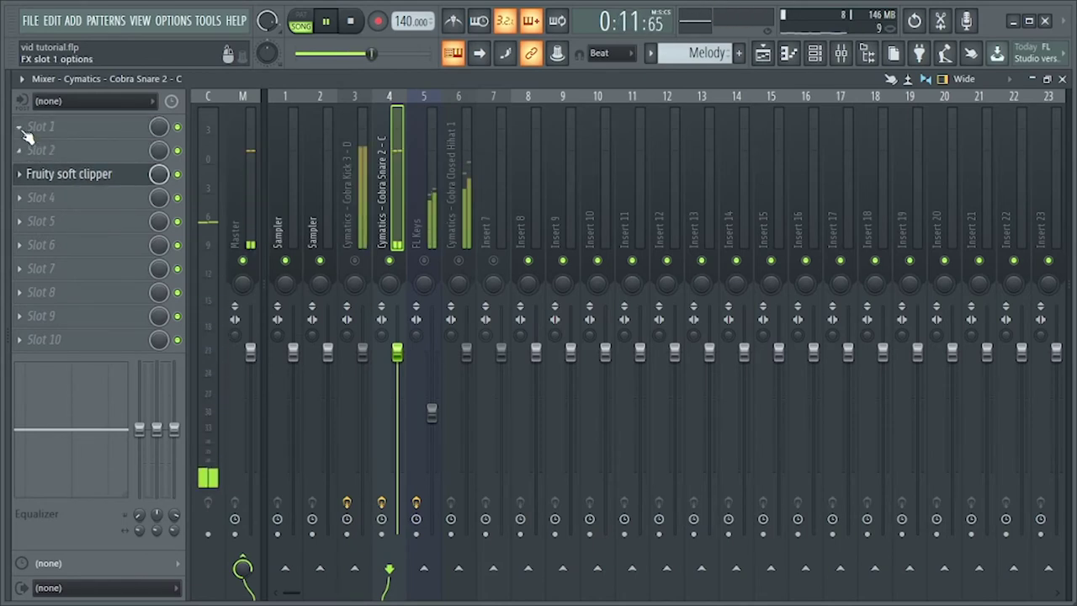
pyautogui.press('space')
# Step: Load Fruity Parametric EQ 2 in the snare's first slot and shelve its lowest band down
pyautogui.click(25, 133)
pyautogui.scroll(-6, 274, 218)
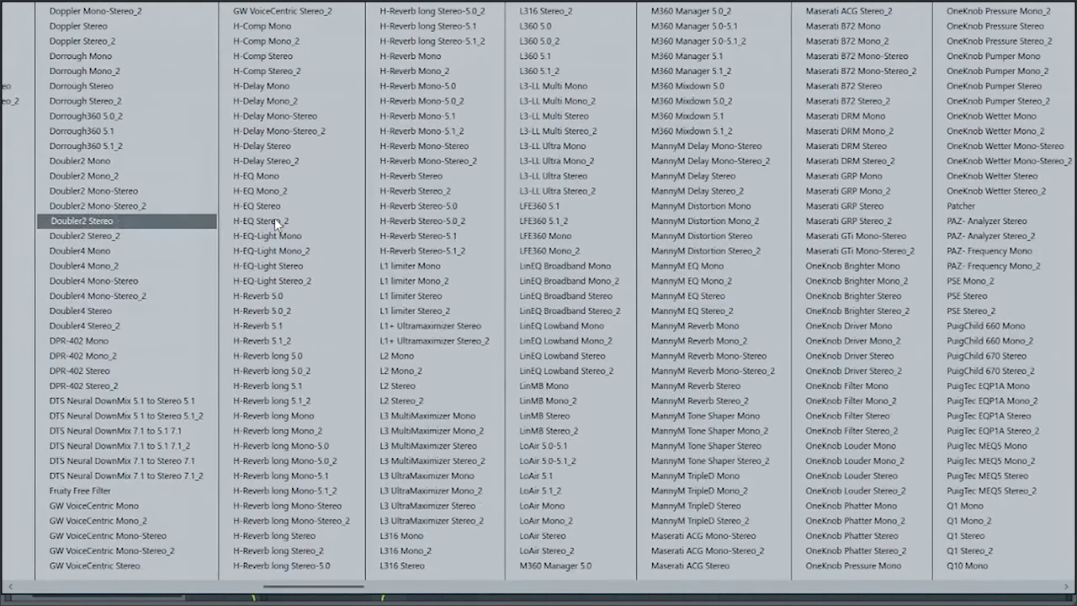
pyautogui.scroll(-3, 274, 220)
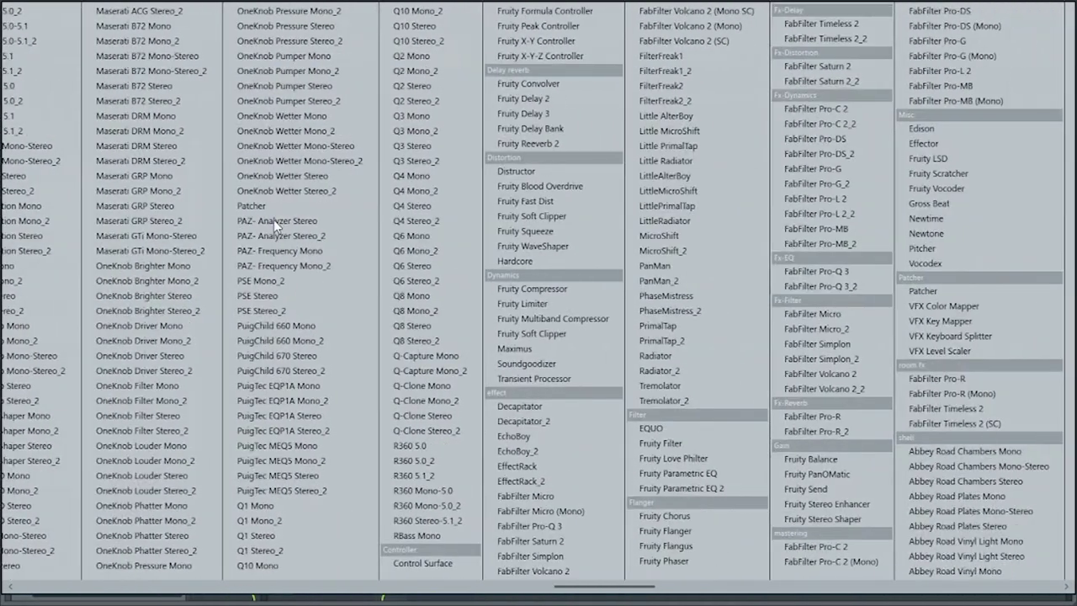
pyautogui.click(683, 492)
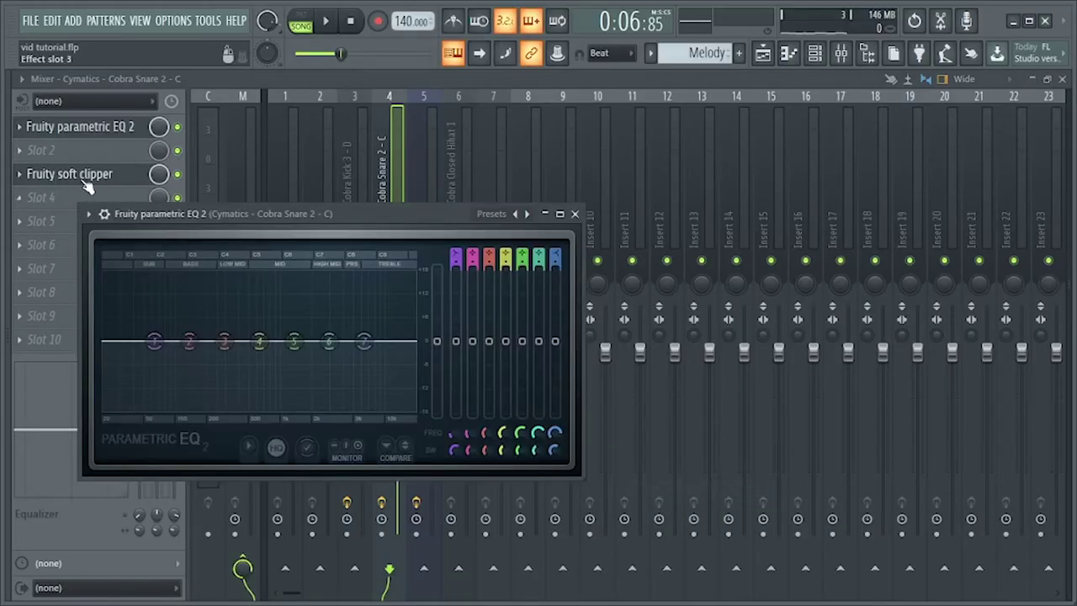
pyautogui.moveTo(154, 341); pyautogui.dragTo(162, 410)
pyautogui.press('space')
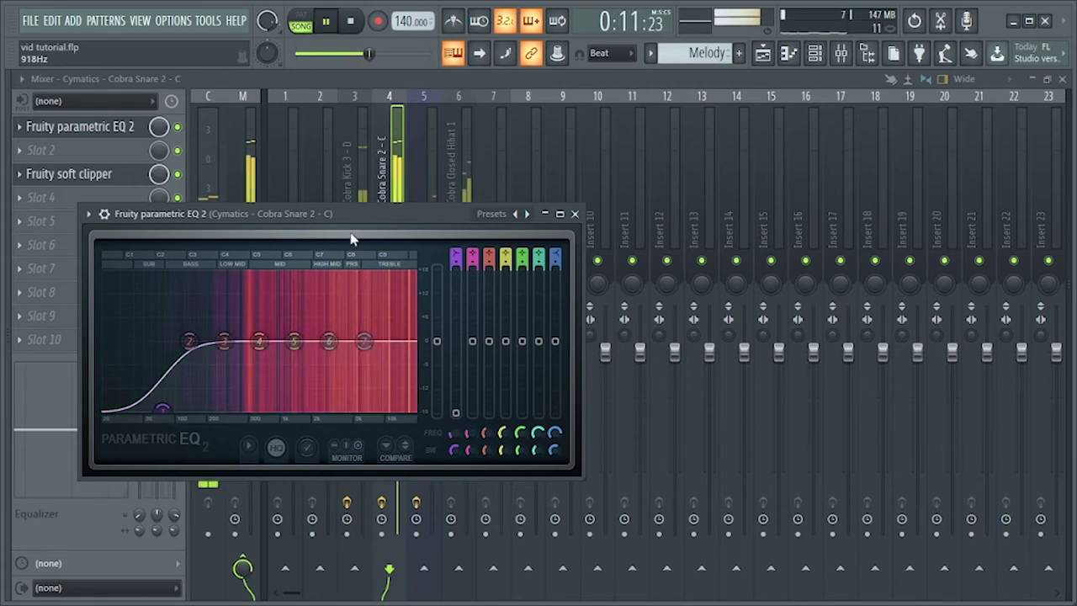
pyautogui.moveTo(360, 213); pyautogui.dragTo(592, 271)
pyautogui.press('space')
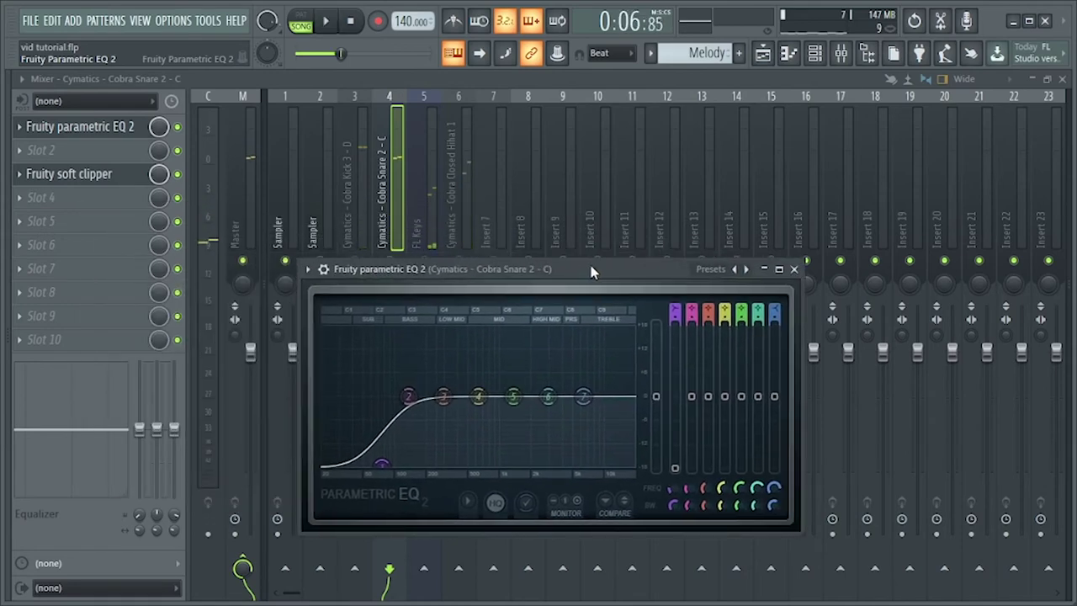
# Step: Reopen the snare's EQ, raise the low-shelf frequency to about 84 Hz, and close it
pyautogui.click(429, 216)
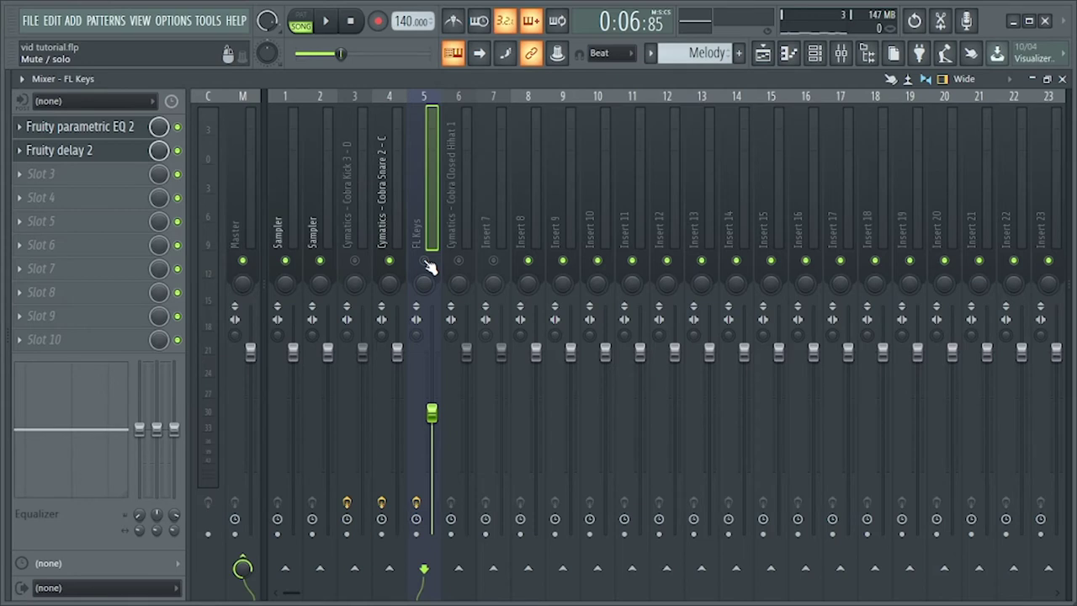
pyautogui.click(395, 204)
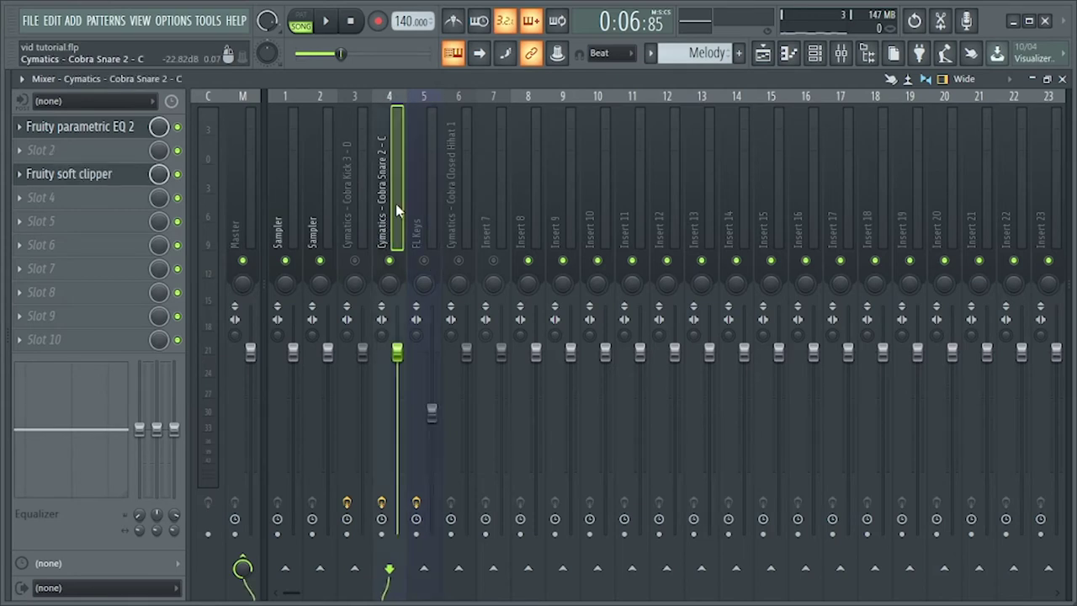
pyautogui.click(85, 131)
pyautogui.moveTo(381, 464)
pyautogui.mouseDown()
pyautogui.moveTo(391, 472)
pyautogui.moveTo(373, 463)
pyautogui.mouseUp()
pyautogui.press('space')
pyautogui.press('space')
pyautogui.press('space')
pyautogui.press('space')
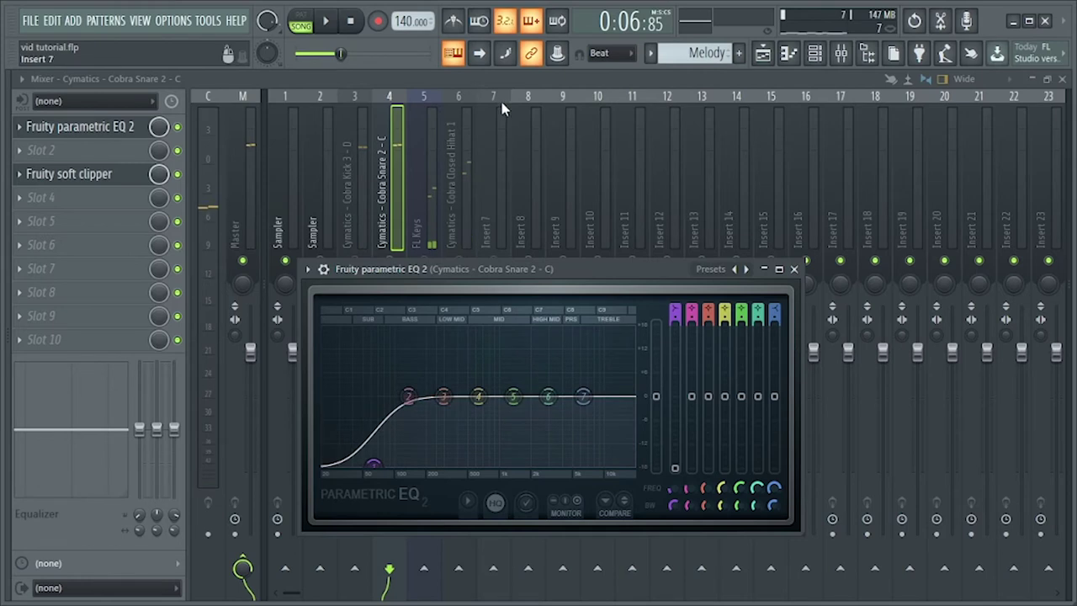
pyautogui.press('Escape')
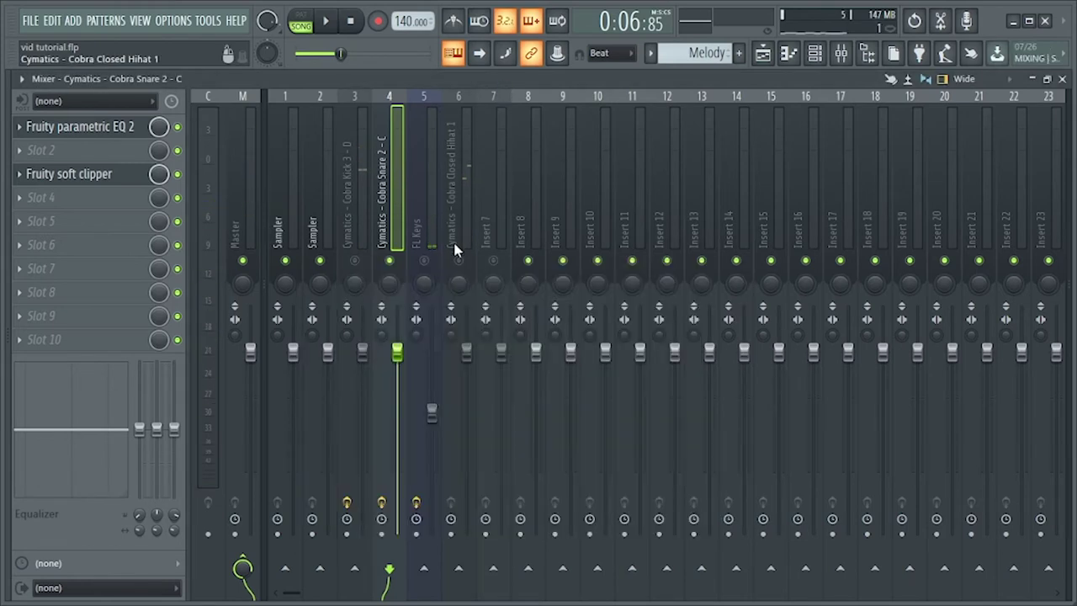
# Step: Load Fruity Parametric EQ 2 on Cobra Closed Hihat 1 and roll off its lows around 1.3 kHz
pyautogui.click(434, 225)
pyautogui.press('space')
pyautogui.press('space')
pyautogui.click(454, 186)
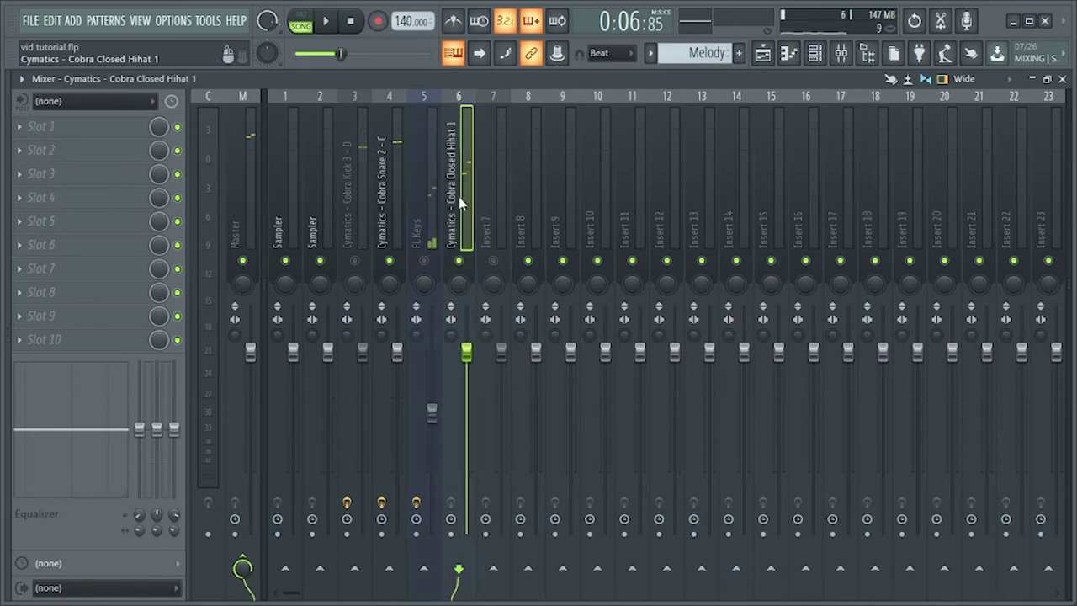
pyautogui.click(34, 133)
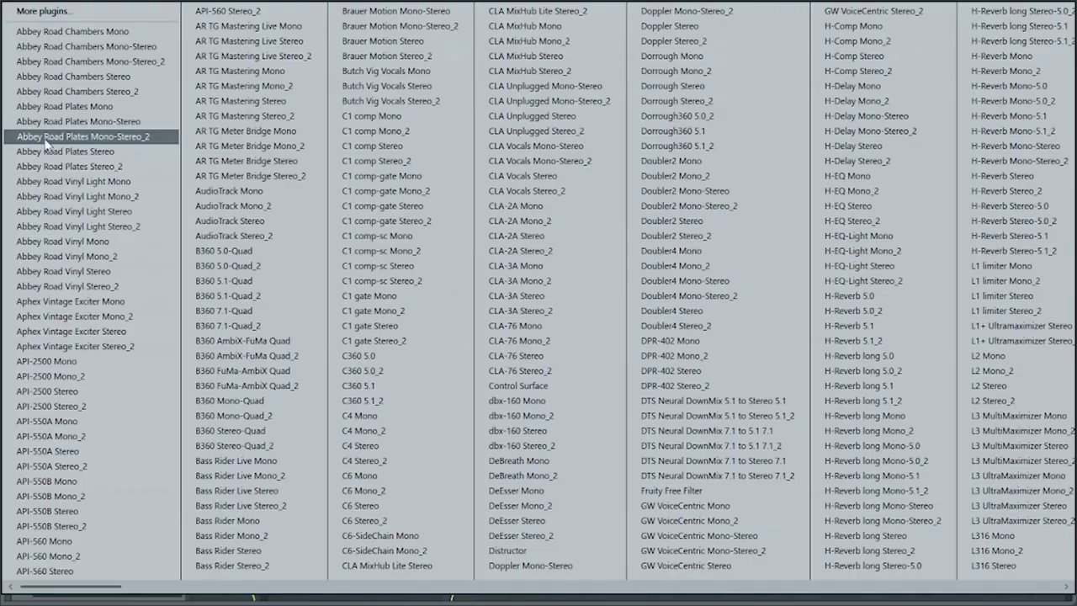
pyautogui.scroll(-5, 70, 266)
pyautogui.scroll(-5, 505, 370)
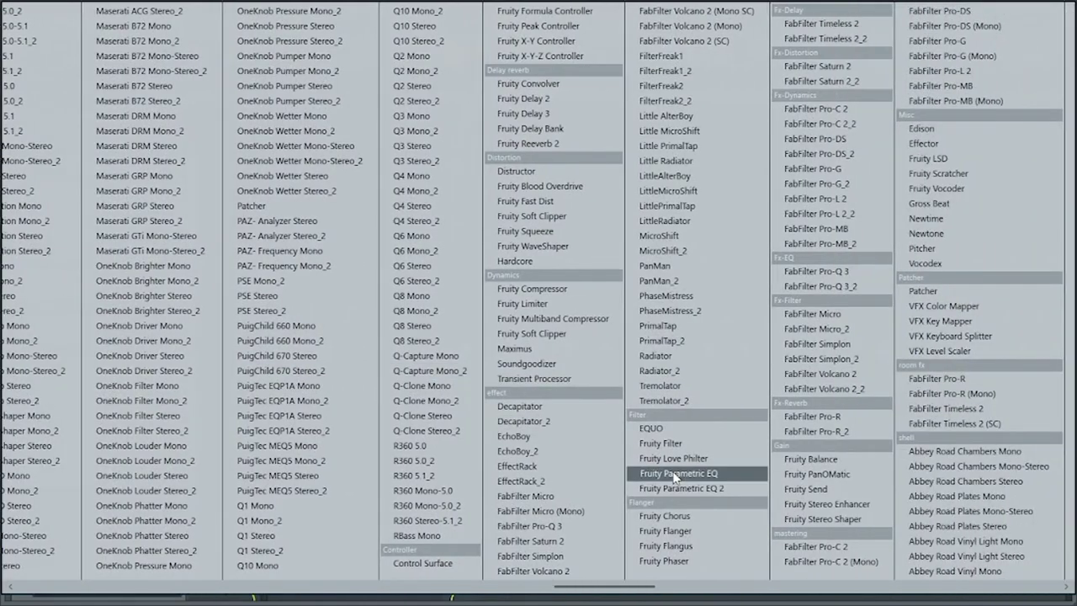
pyautogui.click(684, 488)
pyautogui.moveTo(217, 404); pyautogui.dragTo(341, 469)
pyautogui.press('space')
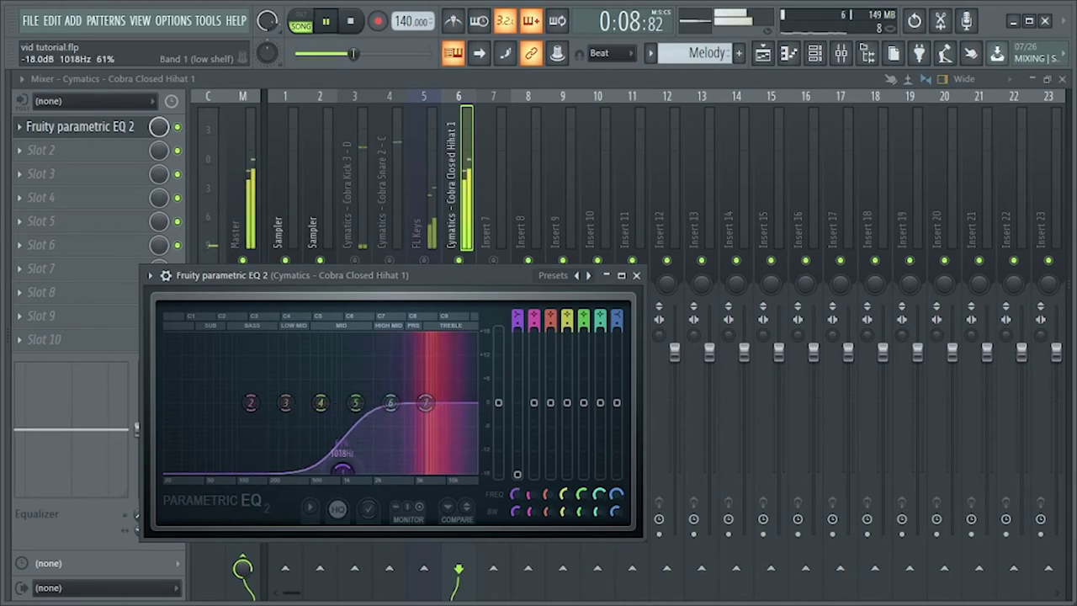
pyautogui.click(636, 275)
pyautogui.press('space')
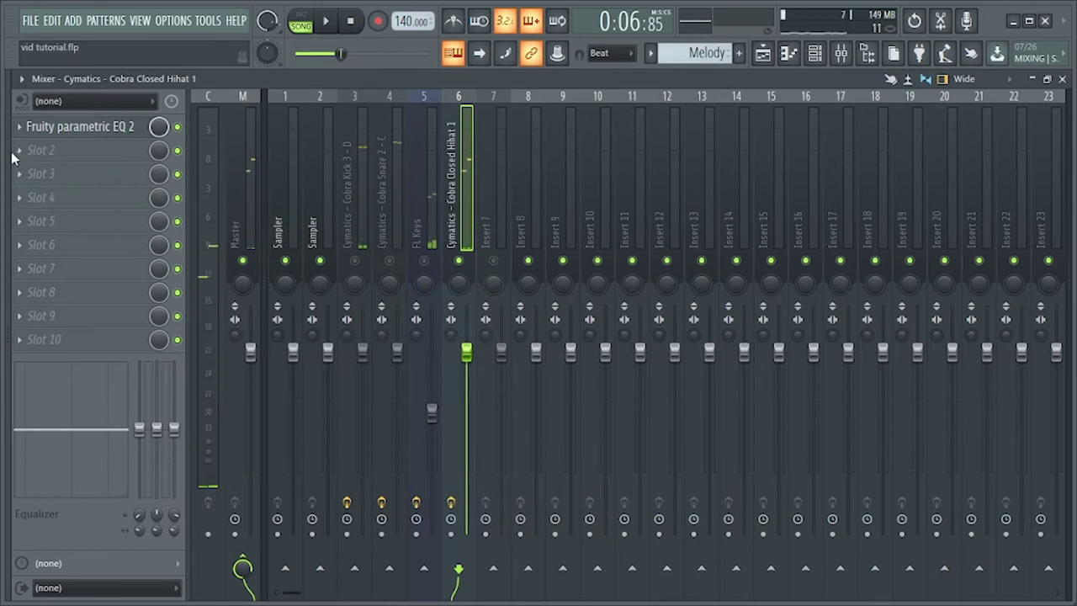
# Step: Load Fruity Reeverb 2 into the hi-hat's second effect slot
pyautogui.click(21, 156)
pyautogui.scroll(-10, 132, 203)
pyautogui.scroll(-3, 132, 203)
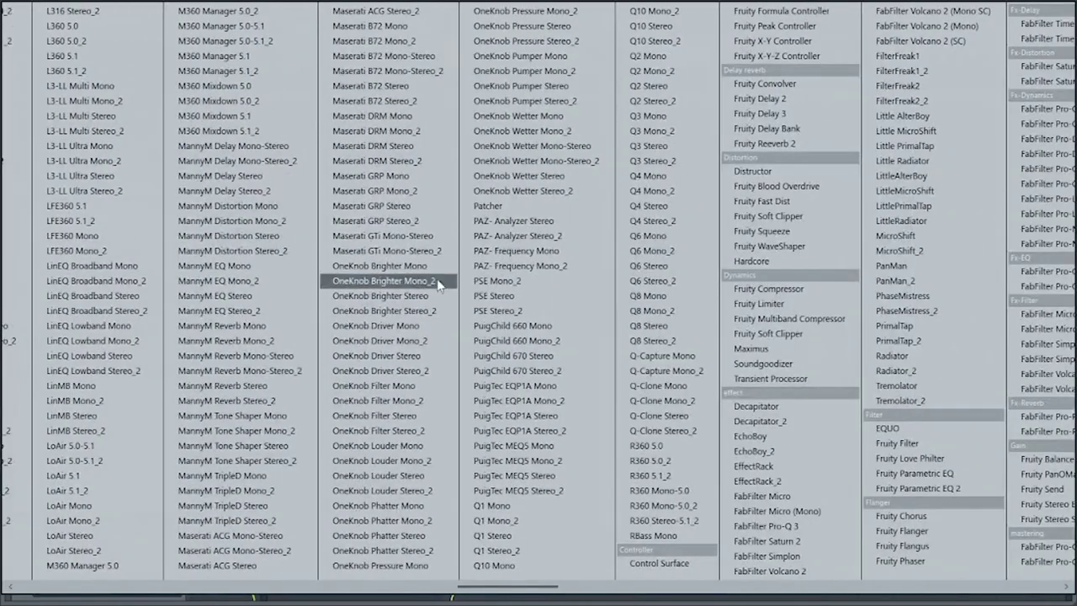
pyautogui.scroll(-2, 438, 284)
pyautogui.scroll(-2, 443, 291)
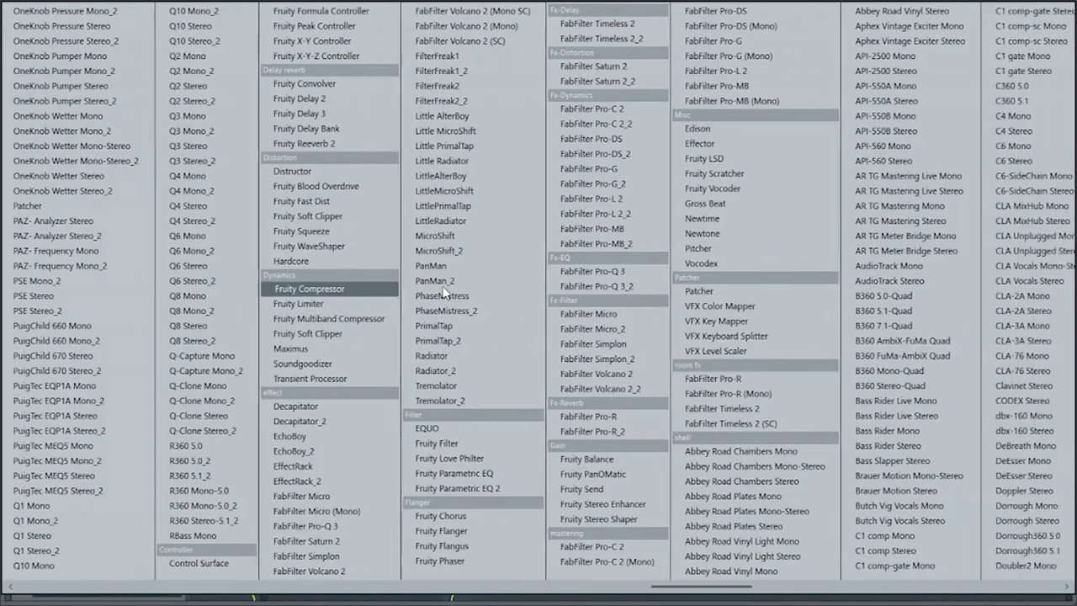
pyautogui.scroll(2, 444, 290)
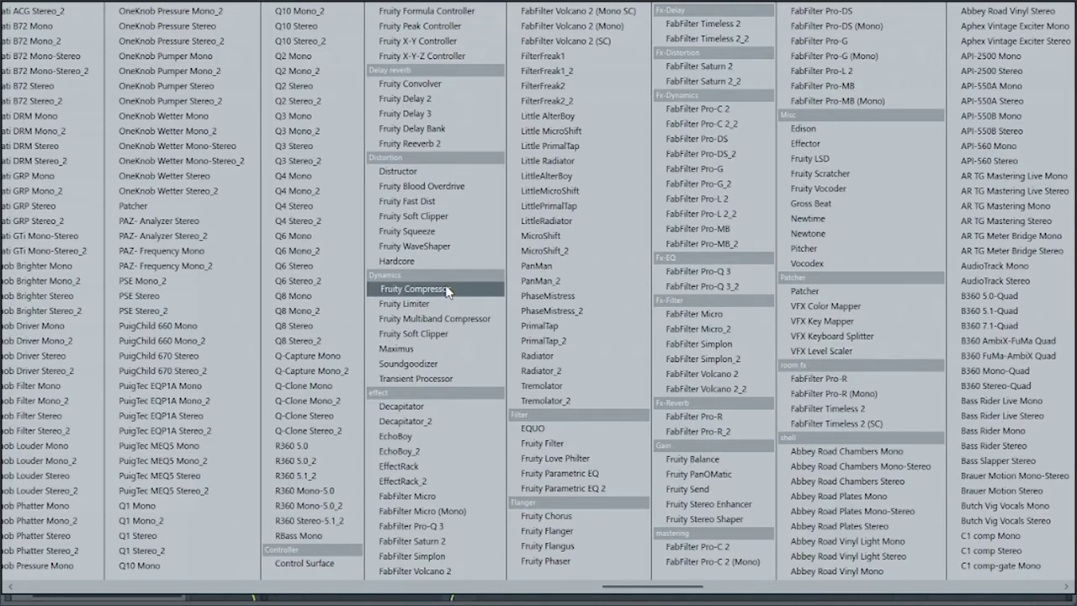
pyautogui.click(436, 143)
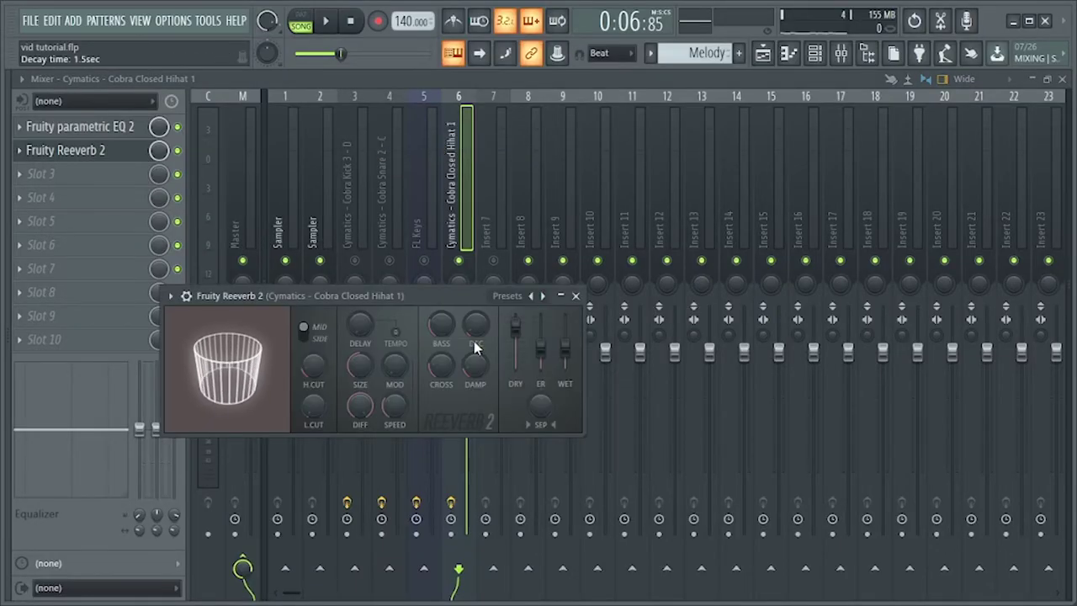
# Step: While playing, set reverb damping to 4.0kHz, high cut to 3.3kHz and low cut to 315Hz
pyautogui.press('space')
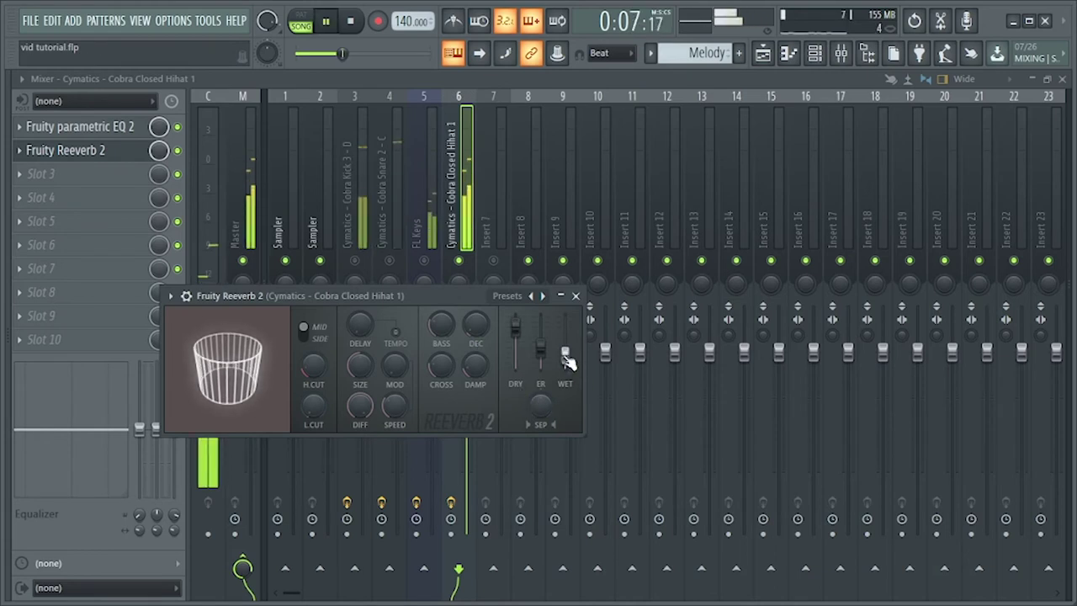
pyautogui.moveTo(477, 375); pyautogui.dragTo(476, 404)
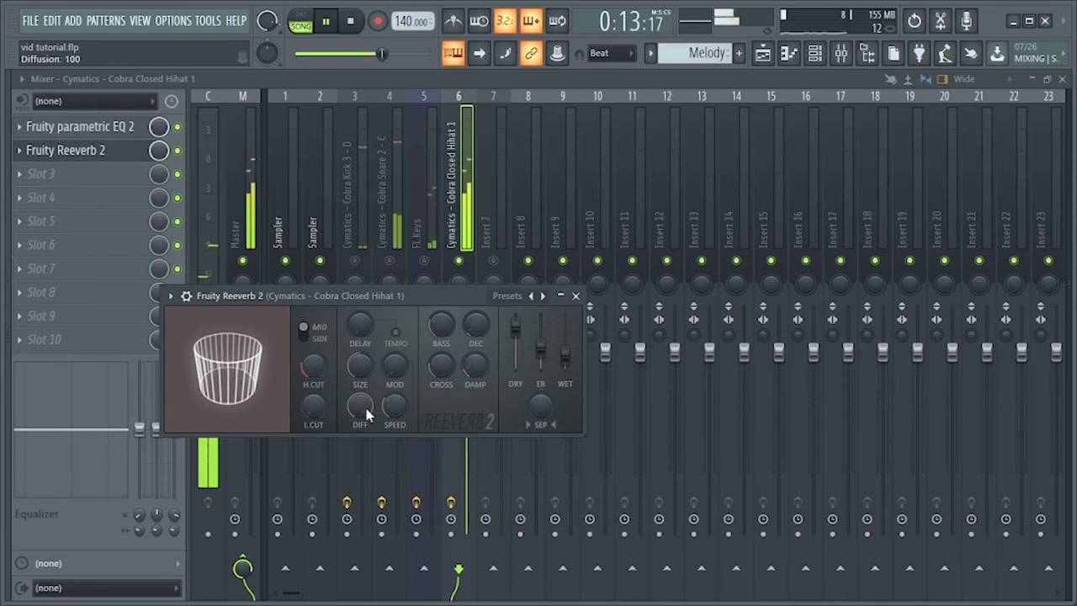
pyautogui.moveTo(316, 365); pyautogui.dragTo(316, 374)
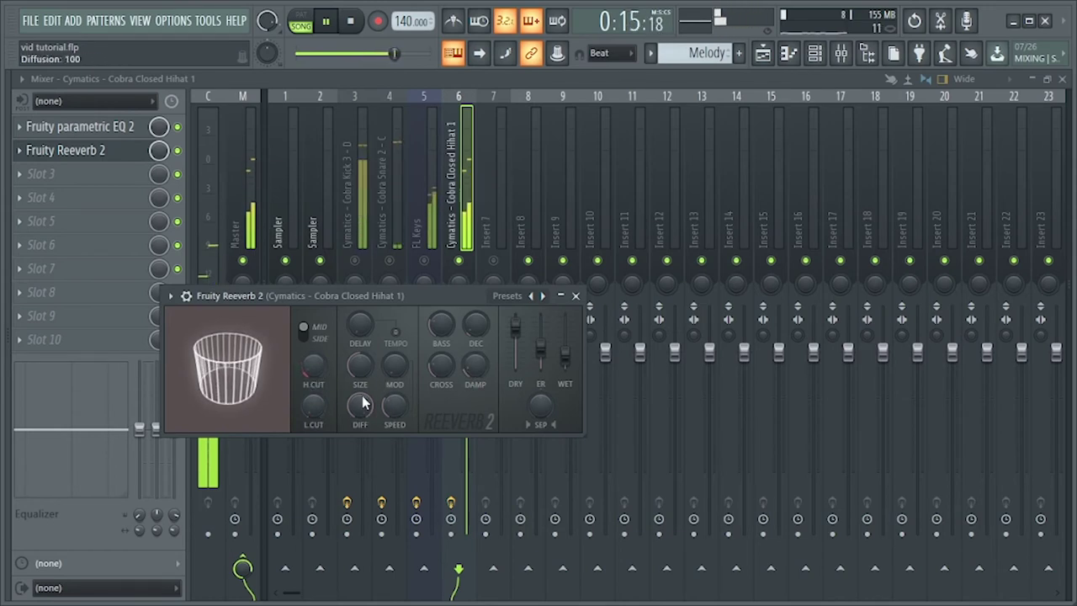
pyautogui.moveTo(315, 412); pyautogui.dragTo(315, 396)
pyautogui.press('space')
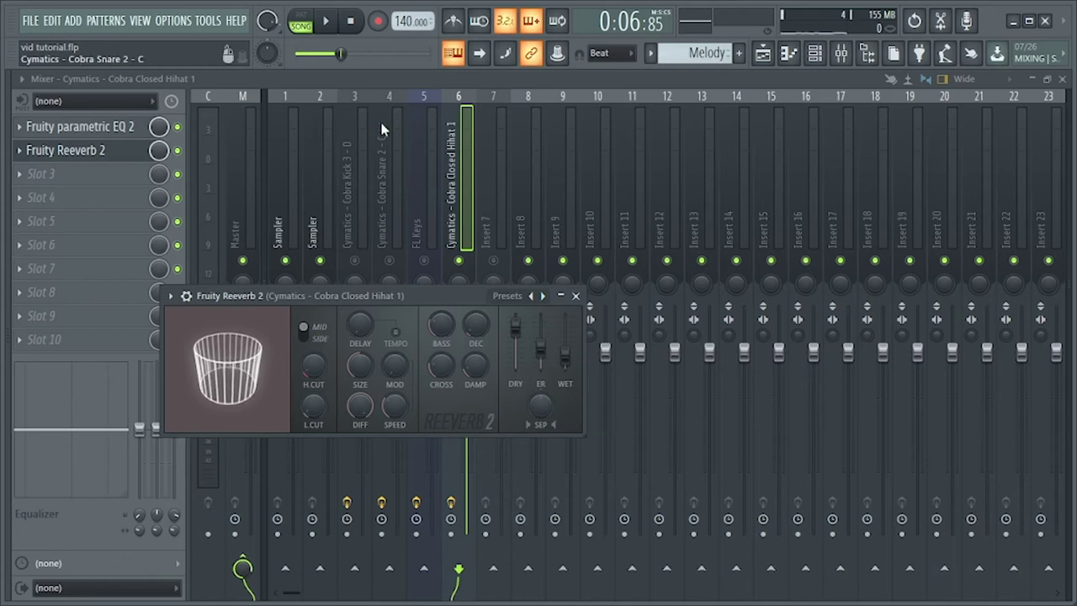
# Step: Close the reverb window and unmute the FL Keys, snare and kick tracks
pyautogui.click(377, 82)
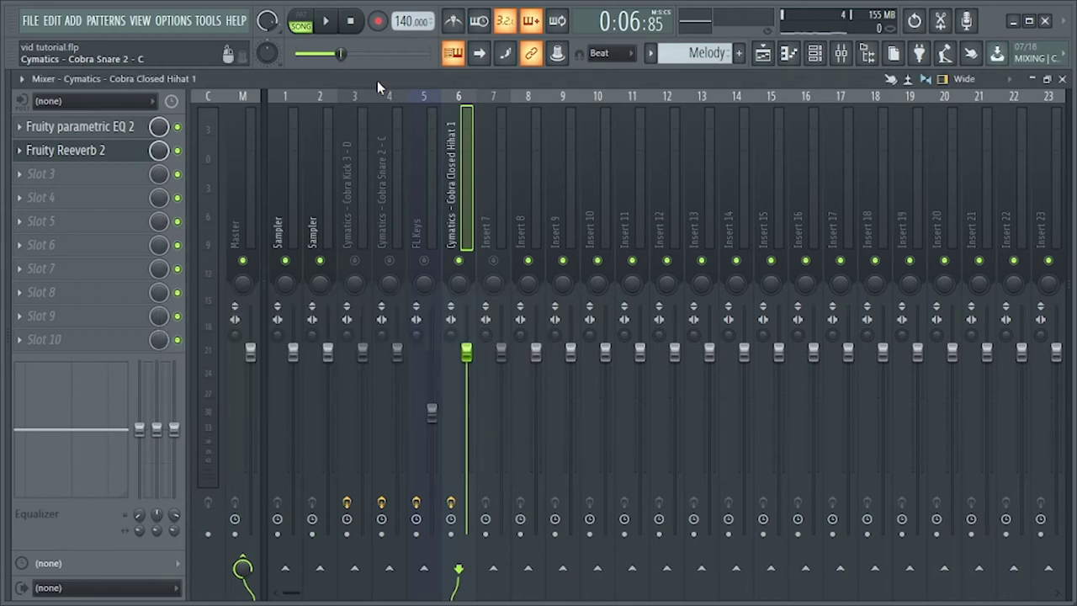
pyautogui.click(424, 262)
pyautogui.click(389, 261)
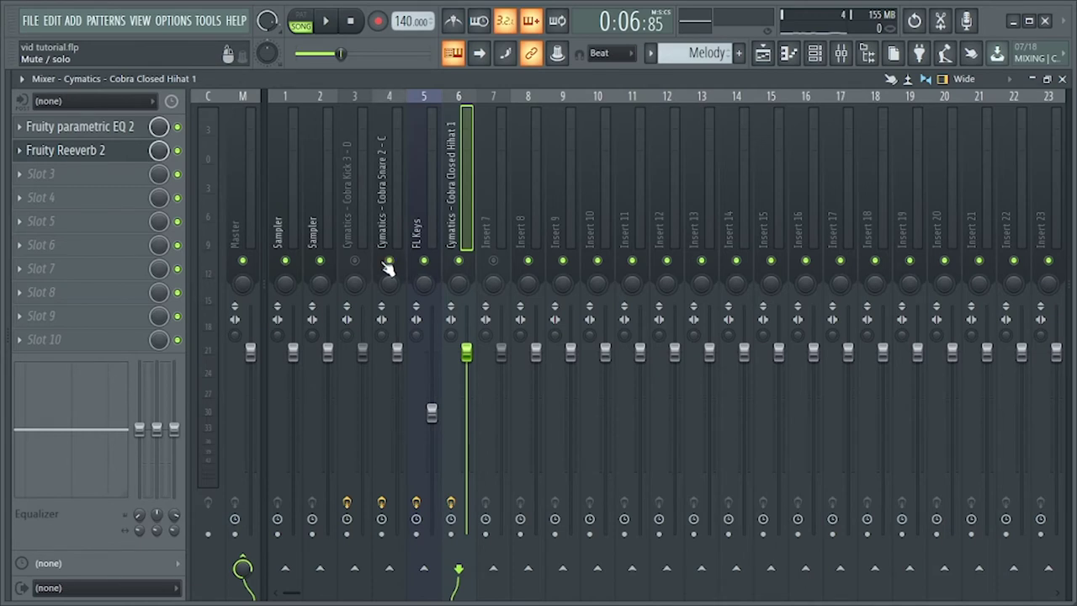
pyautogui.click(354, 260)
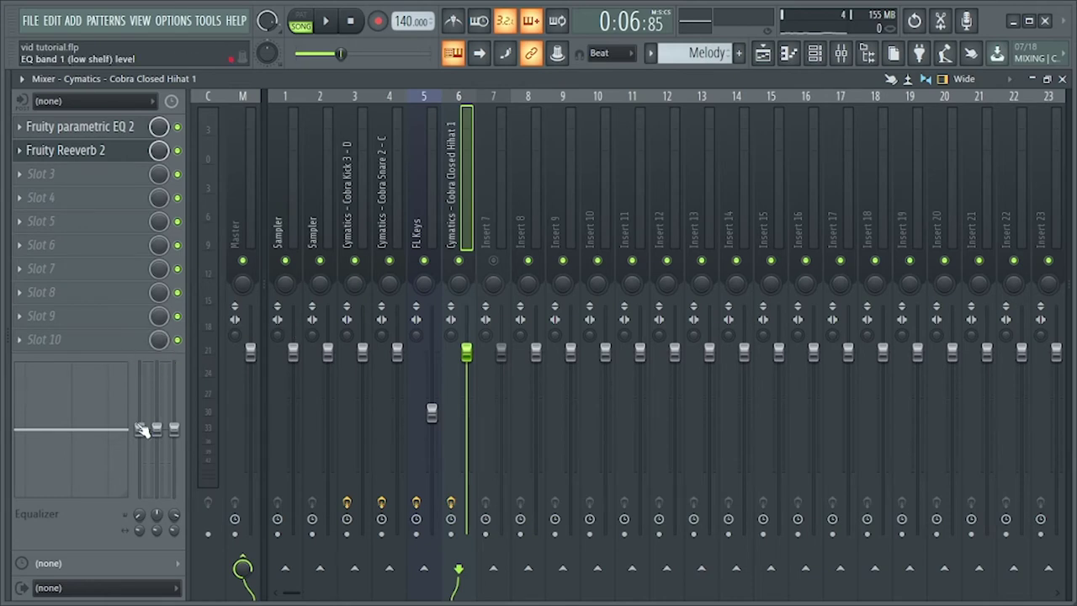
# Step: Cut the hi-hat EQ's low shelf, then reset its level to flat
pyautogui.moveTo(140, 434)
pyautogui.mouseDown()
pyautogui.moveTo(140, 492)
pyautogui.moveTo(139, 455)
pyautogui.mouseUp()
pyautogui.rightClick(138, 455)
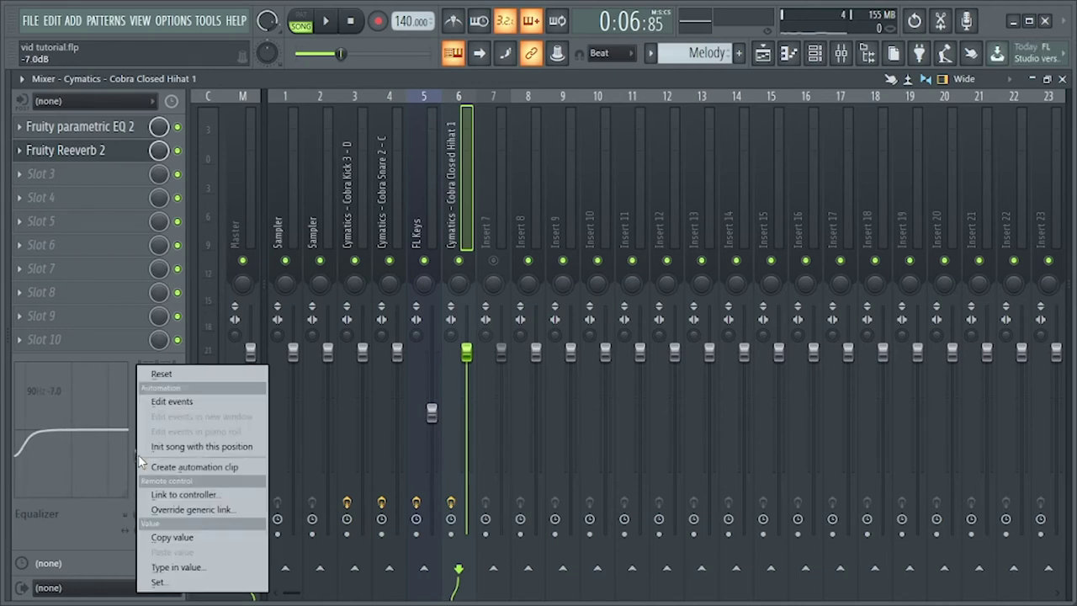
pyautogui.click(172, 375)
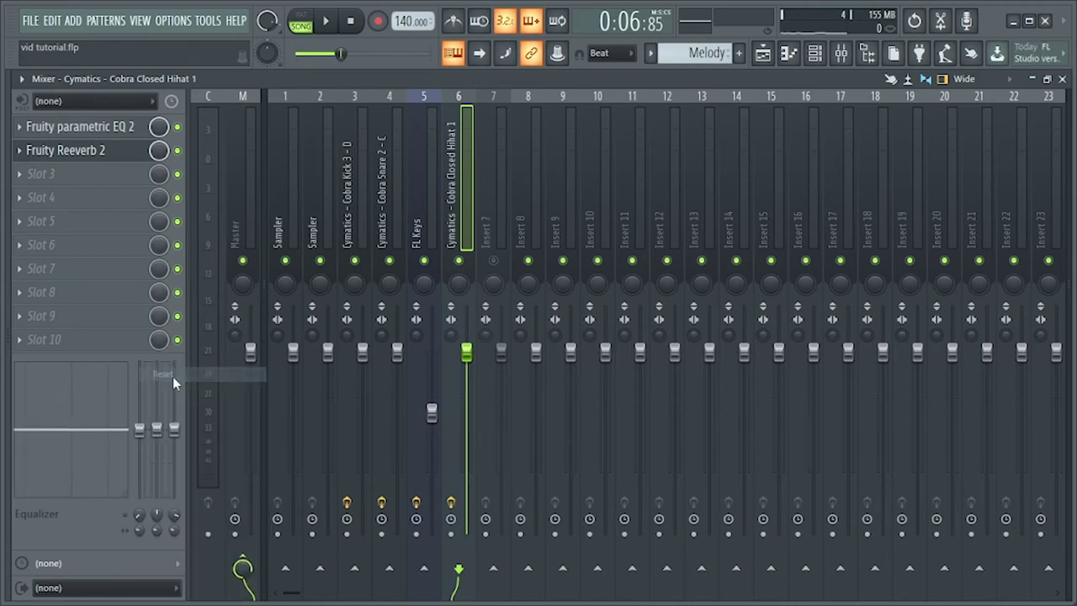
# Step: Widen FL Keys' stereo separation, then reset it to default
pyautogui.click(416, 321)
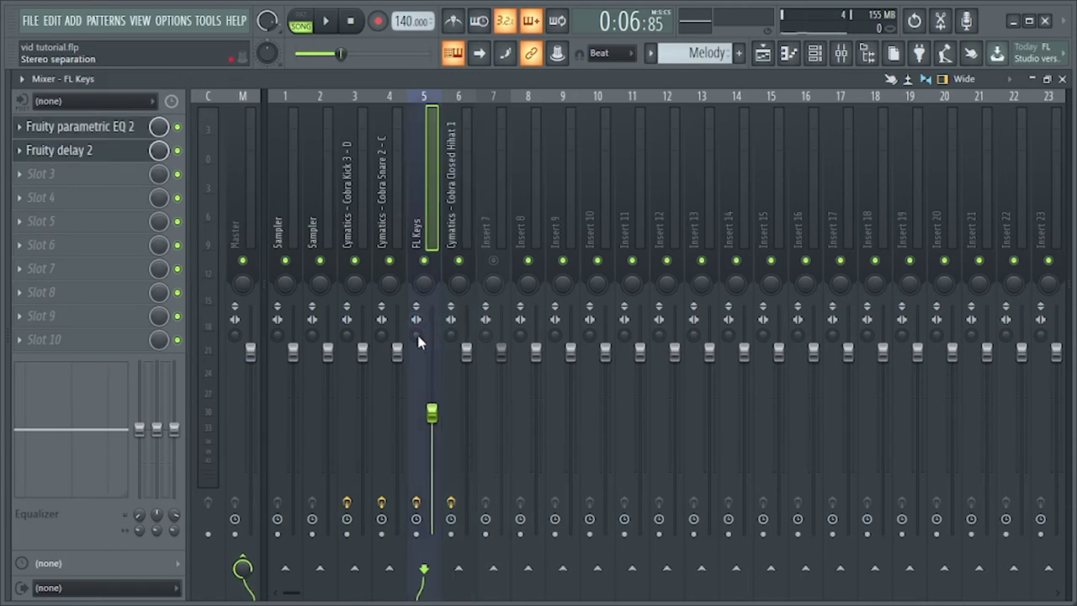
pyautogui.moveTo(419, 341)
pyautogui.mouseDown()
pyautogui.moveTo(418, 379)
pyautogui.moveTo(418, 341)
pyautogui.mouseUp()
pyautogui.rightClick(418, 337)
pyautogui.click(431, 346)
# Step: Nudge FL Keys' volume up, then pull the faders of inserts 3–6 down together
pyautogui.moveTo(432, 413)
pyautogui.mouseDown()
pyautogui.moveTo(433, 379)
pyautogui.moveTo(436, 402)
pyautogui.mouseUp()
pyautogui.click(354, 223)
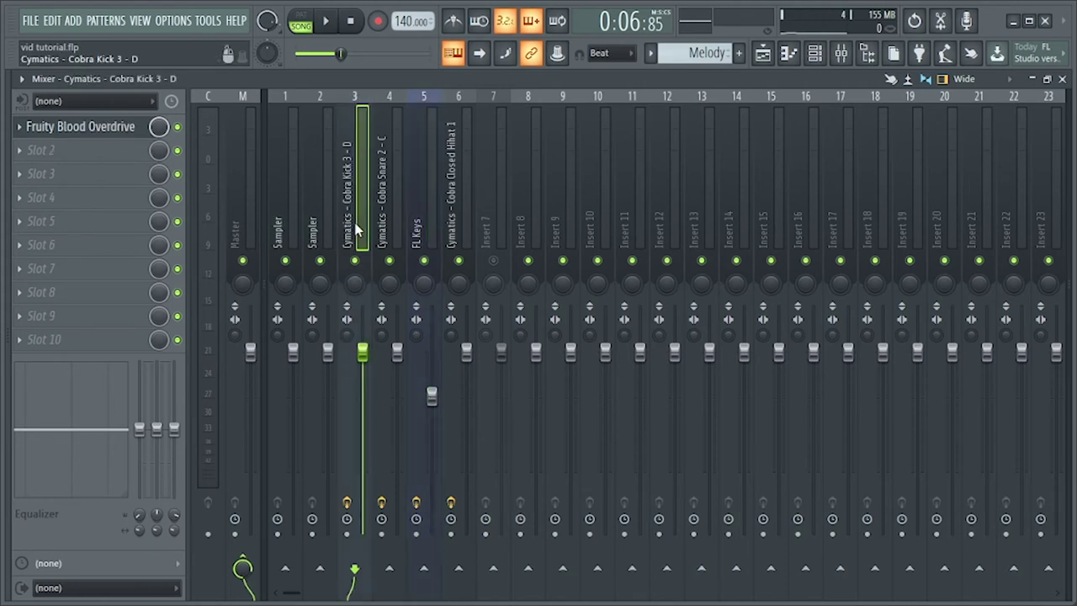
pyautogui.moveTo(354, 224); pyautogui.dragTo(462, 244)
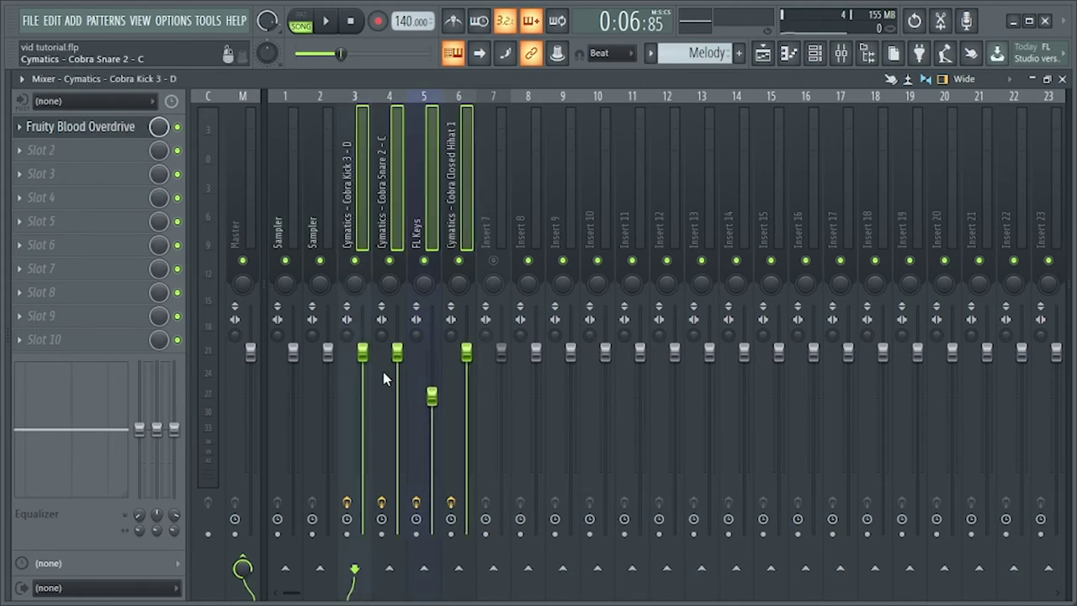
pyautogui.moveTo(364, 353); pyautogui.dragTo(363, 538)
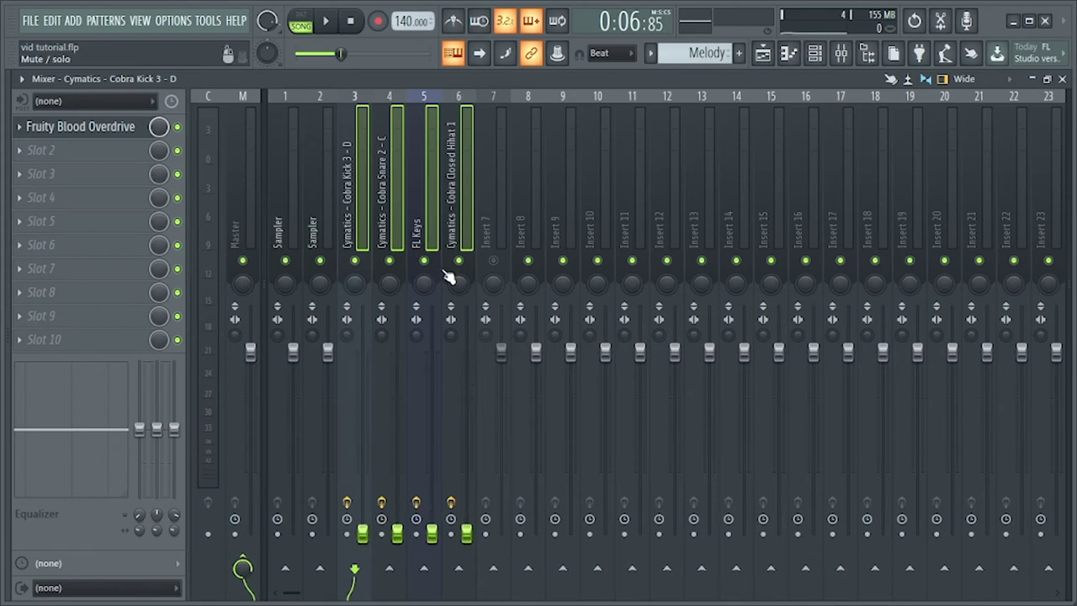
pyautogui.rightClick(431, 195)
pyautogui.click(431, 195)
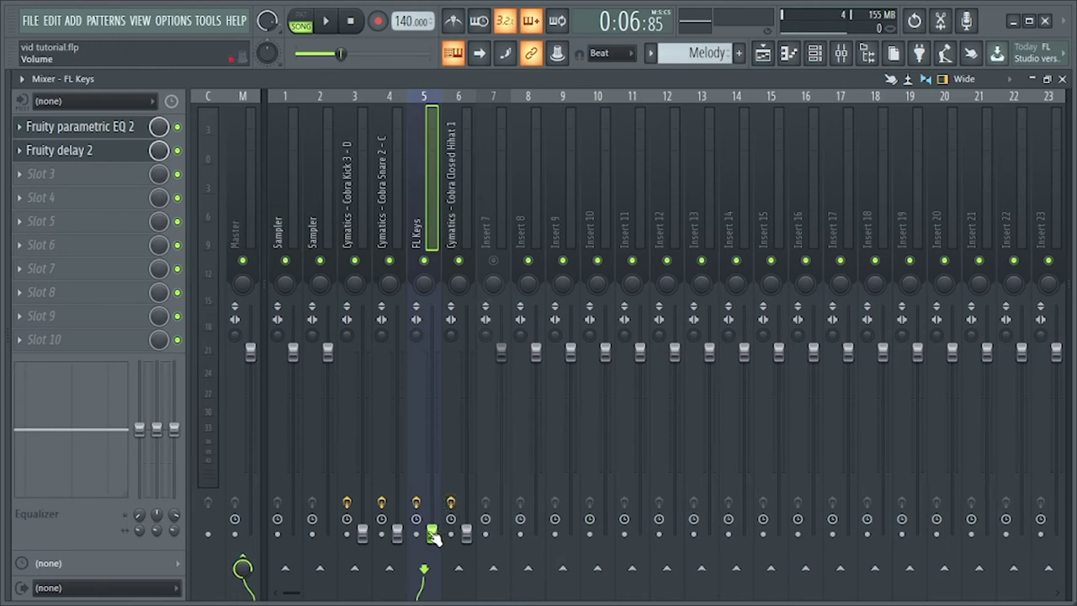
# Step: While playing, raise FL Keys to 72%, bring up the snare, and the hi-hat to 73%
pyautogui.press('space')
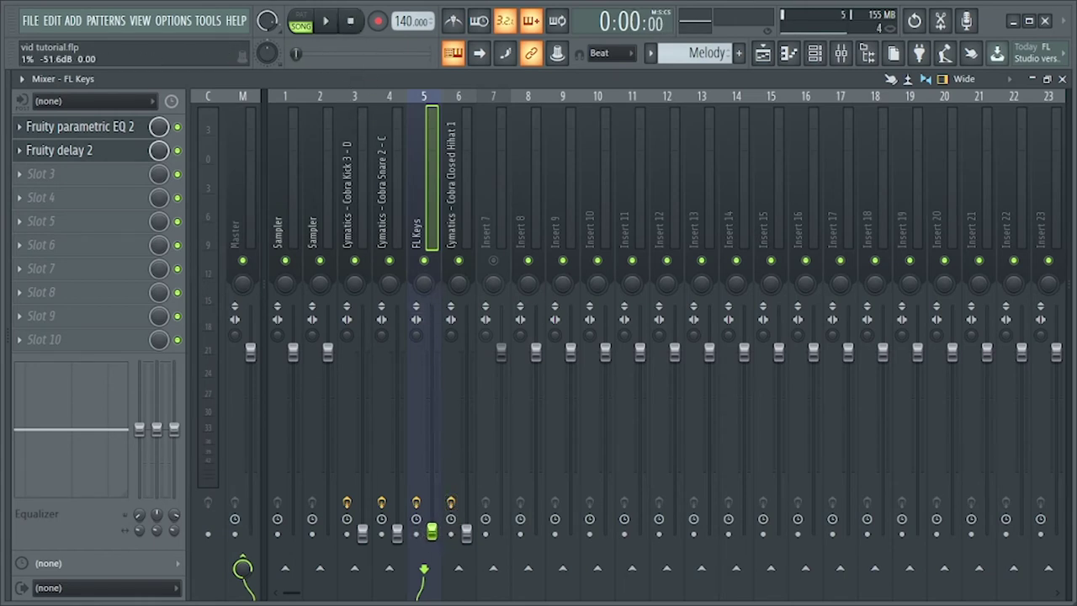
pyautogui.press('space')
pyautogui.moveTo(432, 530); pyautogui.dragTo(432, 408)
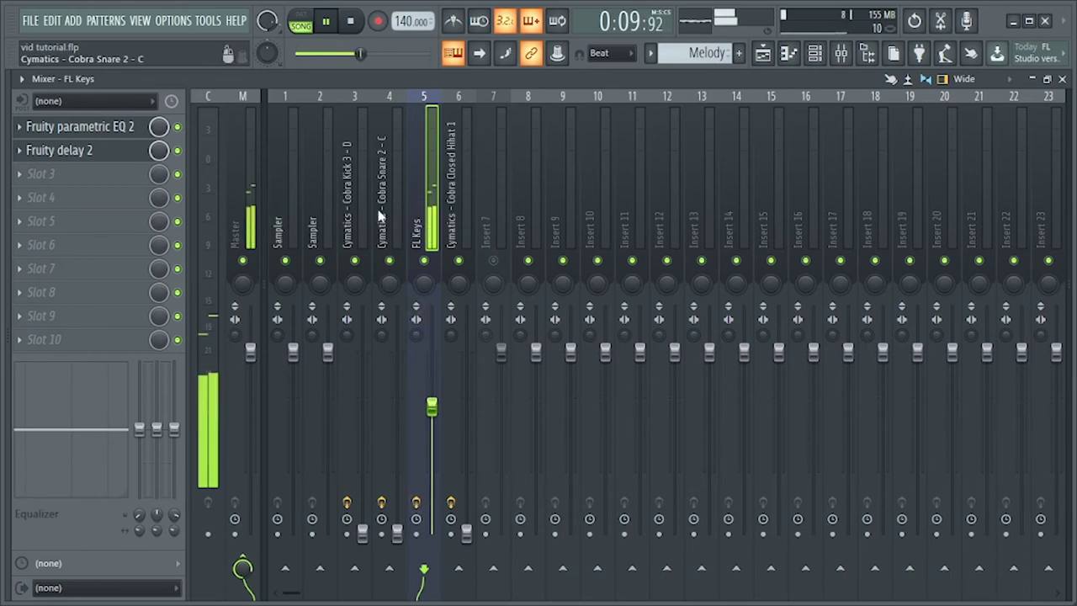
pyautogui.moveTo(397, 532); pyautogui.dragTo(397, 418)
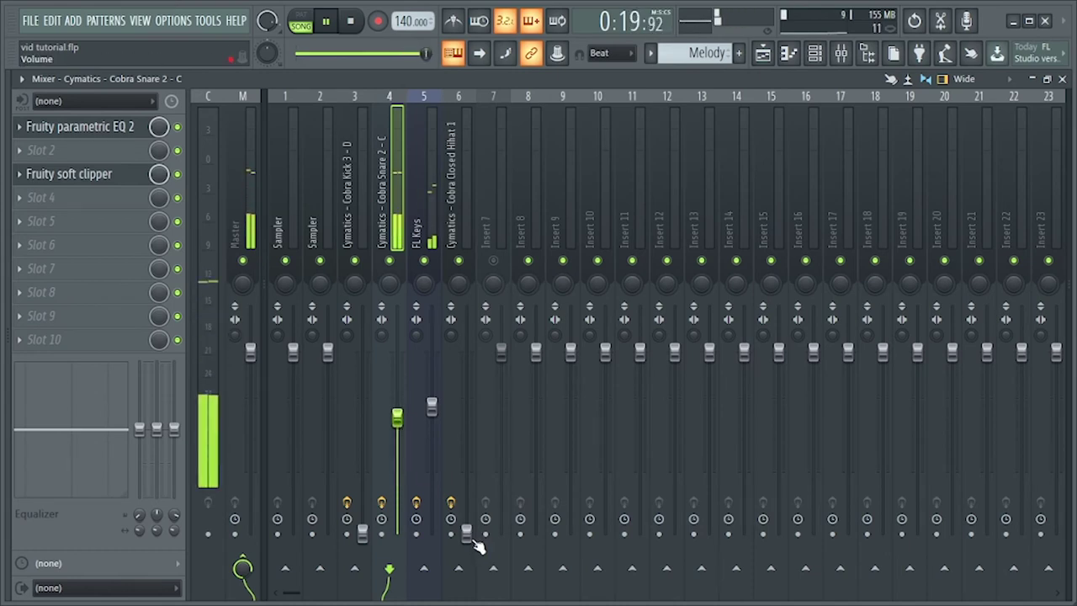
pyautogui.moveTo(466, 532); pyautogui.dragTo(466, 435)
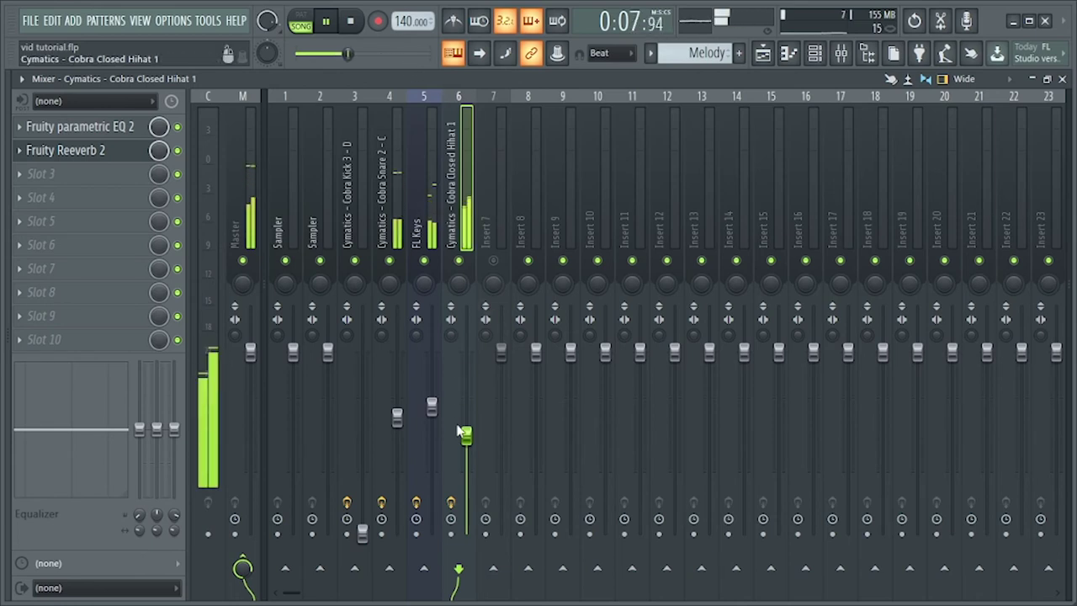
pyautogui.moveTo(466, 435); pyautogui.dragTo(467, 407)
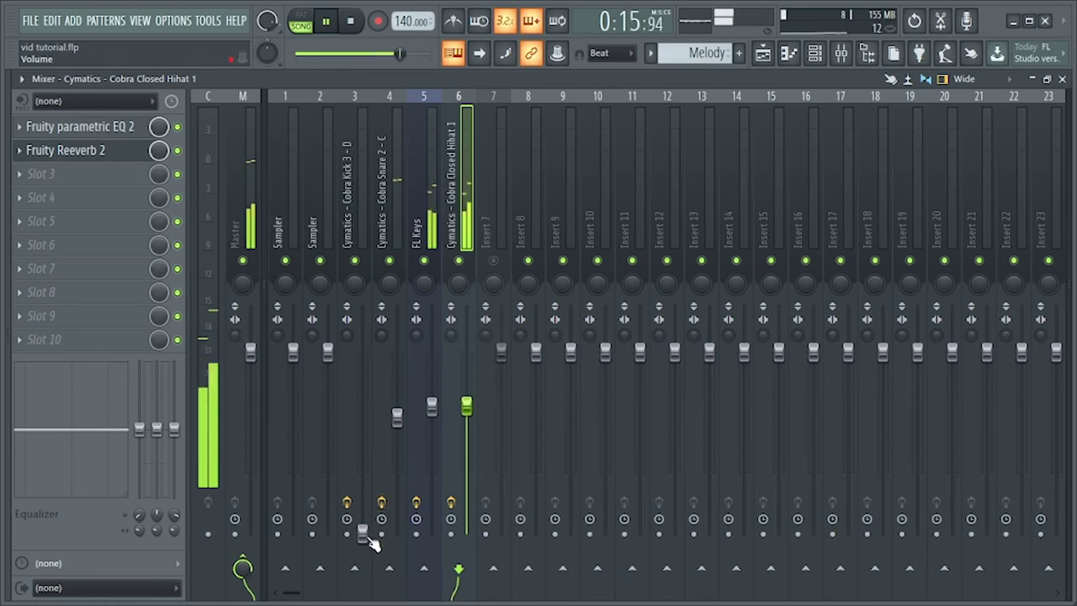
# Step: Raise the kick to 34%, pan the hi-hat 6% right and lift it to 78%
pyautogui.moveTo(365, 535); pyautogui.dragTo(362, 387)
pyautogui.moveTo(466, 407); pyautogui.dragTo(466, 400)
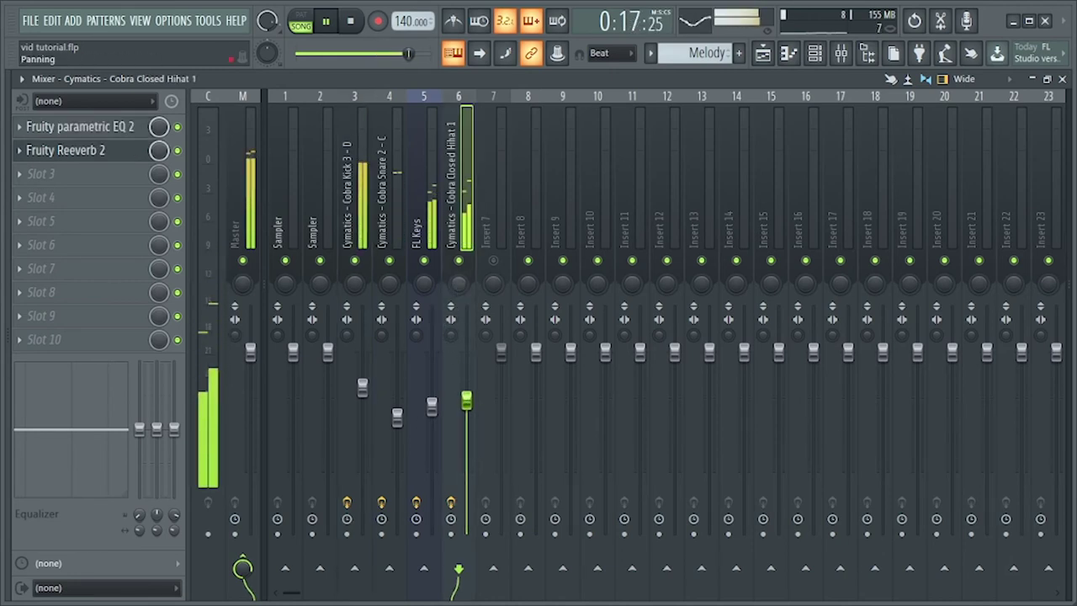
pyautogui.moveTo(459, 283); pyautogui.dragTo(458, 256)
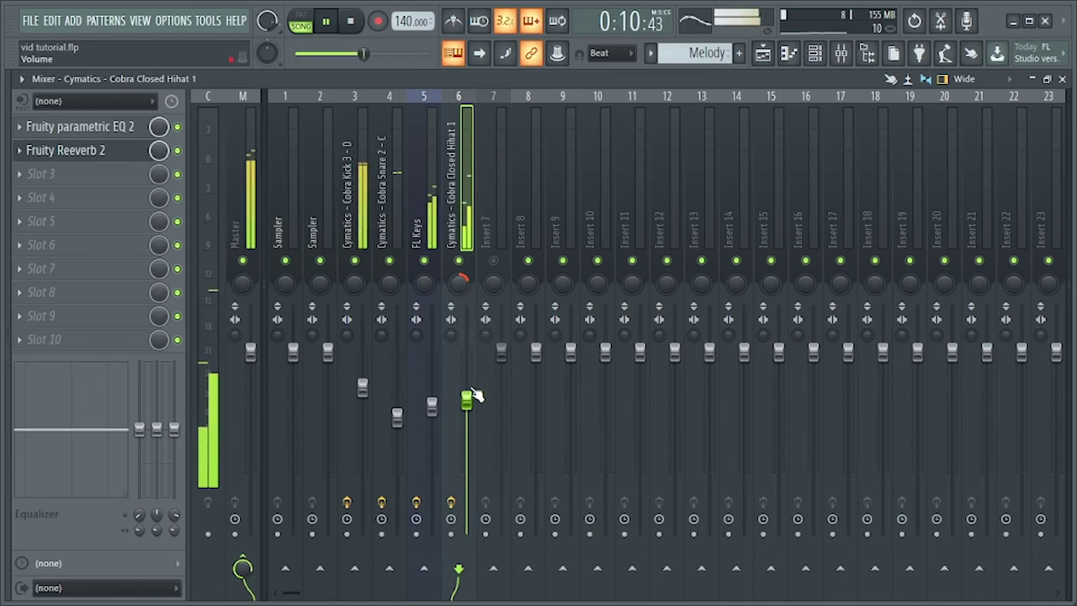
pyautogui.moveTo(476, 403); pyautogui.dragTo(472, 389)
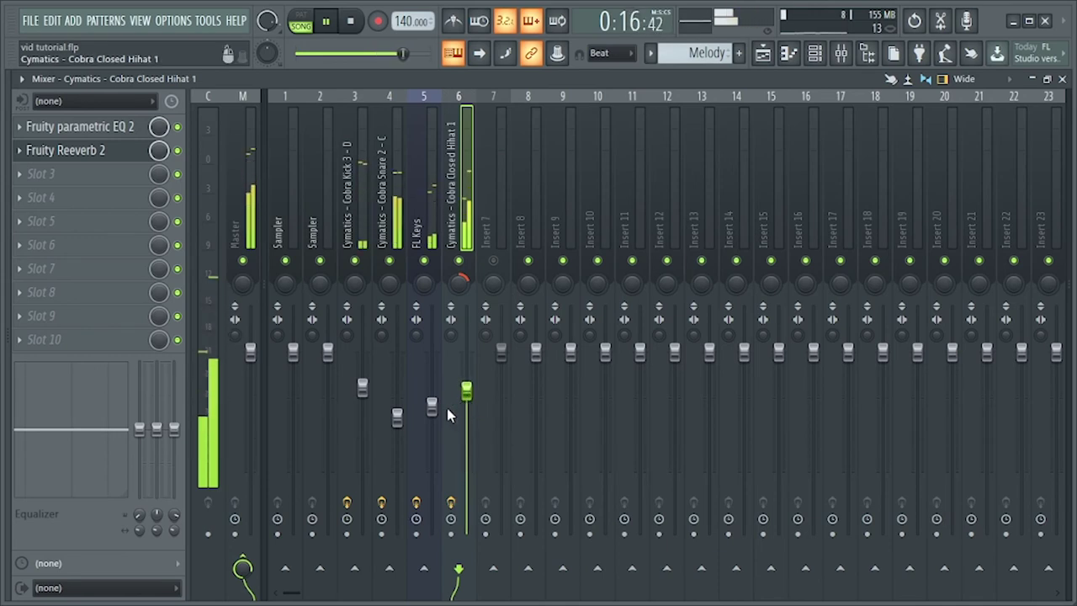
# Step: Stop playback and reset the Master panning to centre
pyautogui.click(459, 288)
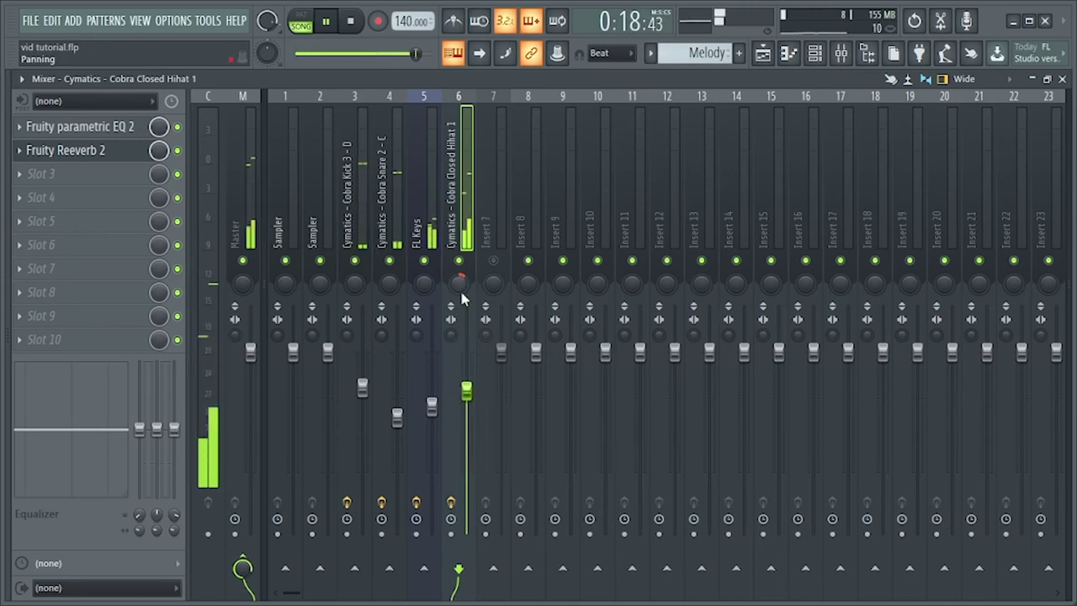
pyautogui.click(398, 415)
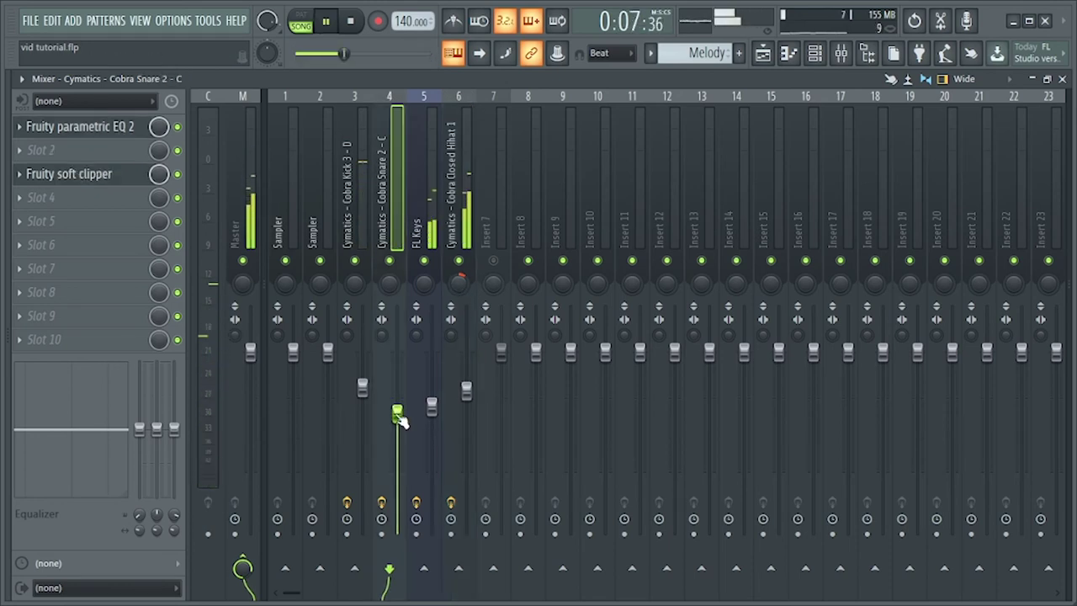
pyautogui.press('space')
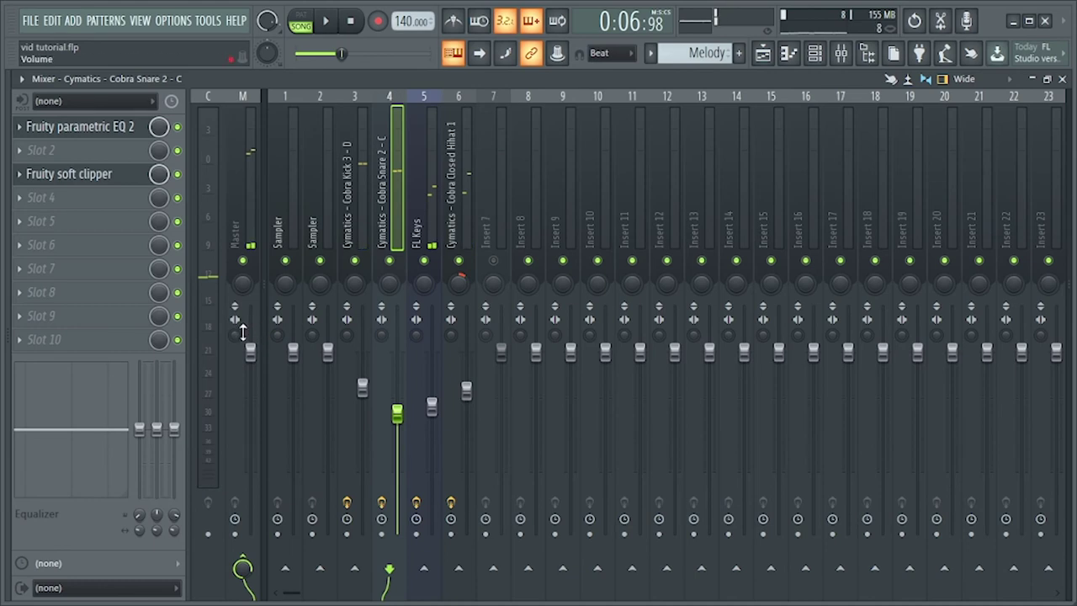
pyautogui.click(244, 294)
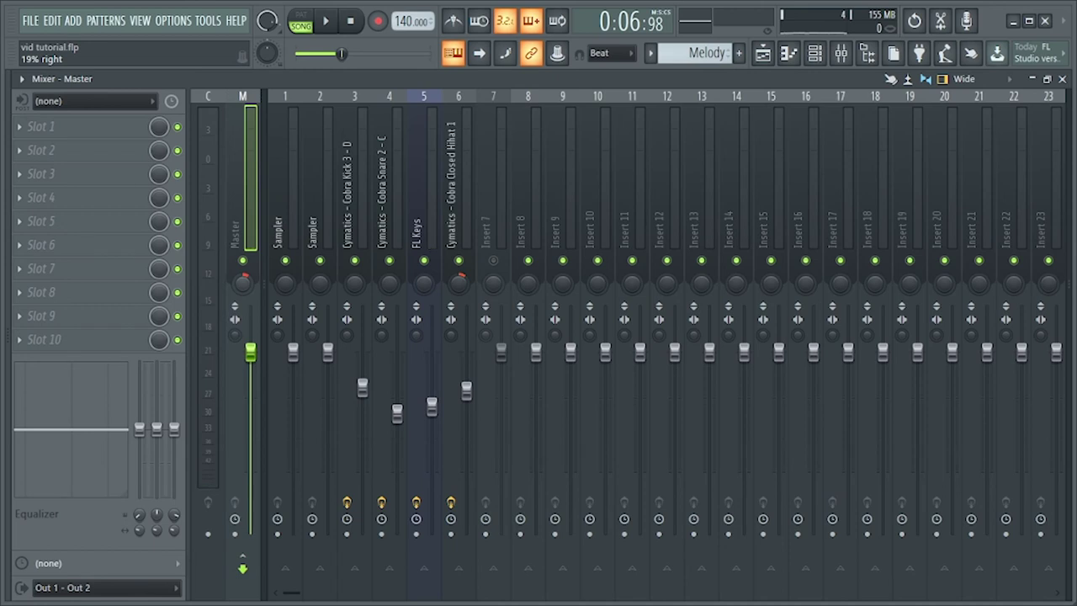
pyautogui.rightClick(241, 289)
pyautogui.click(253, 296)
# Step: Lower Cobra Kick 3 to about -5.4 dB, then reset the Master stereo separation
pyautogui.press('space')
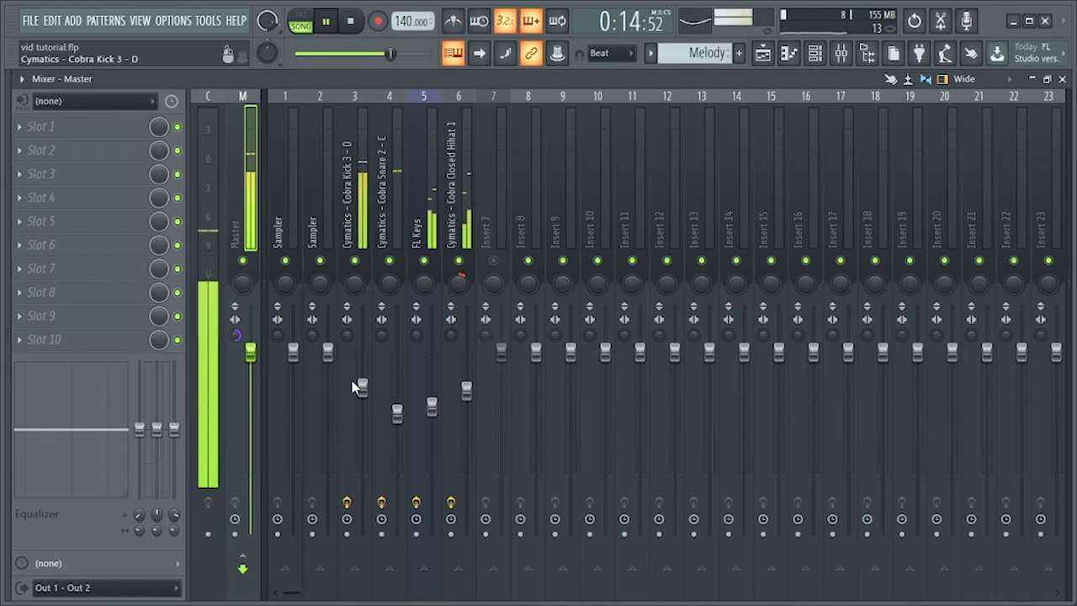
pyautogui.moveTo(360, 386); pyautogui.dragTo(364, 400)
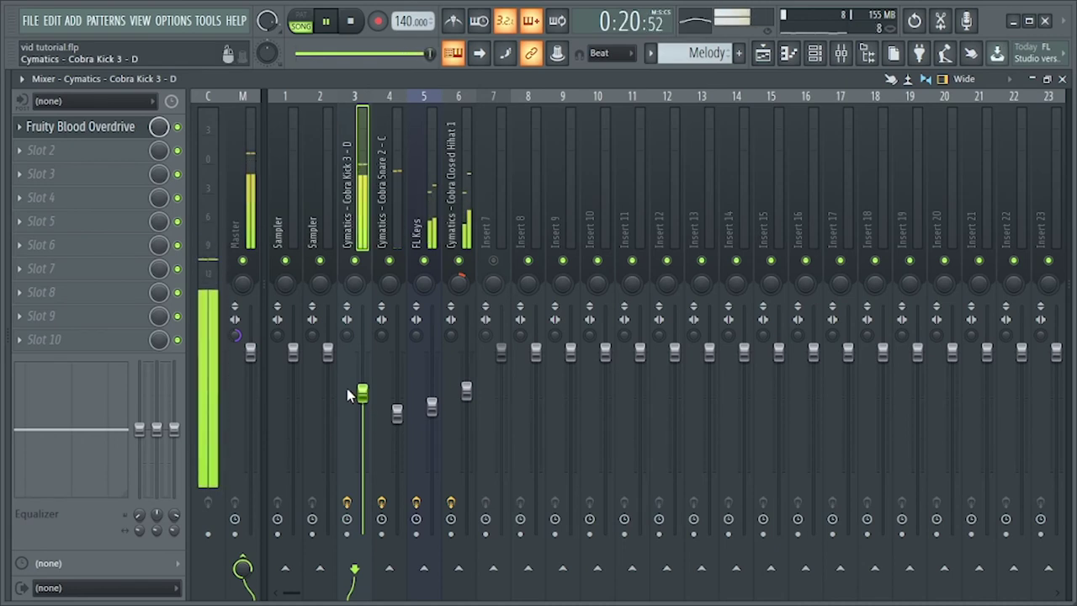
pyautogui.press('space')
pyautogui.rightClick(239, 336)
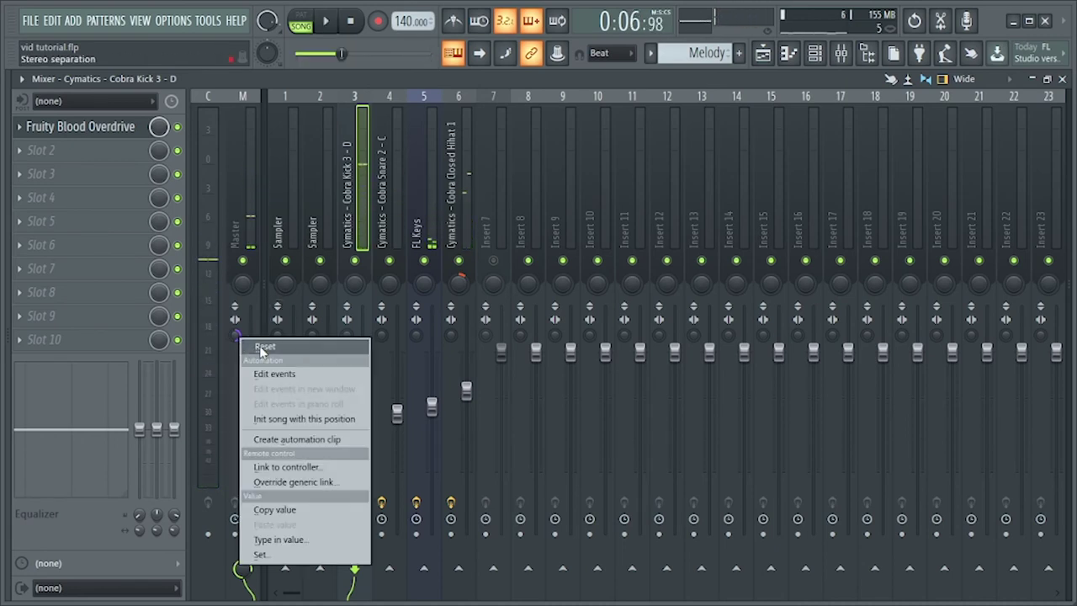
pyautogui.click(263, 347)
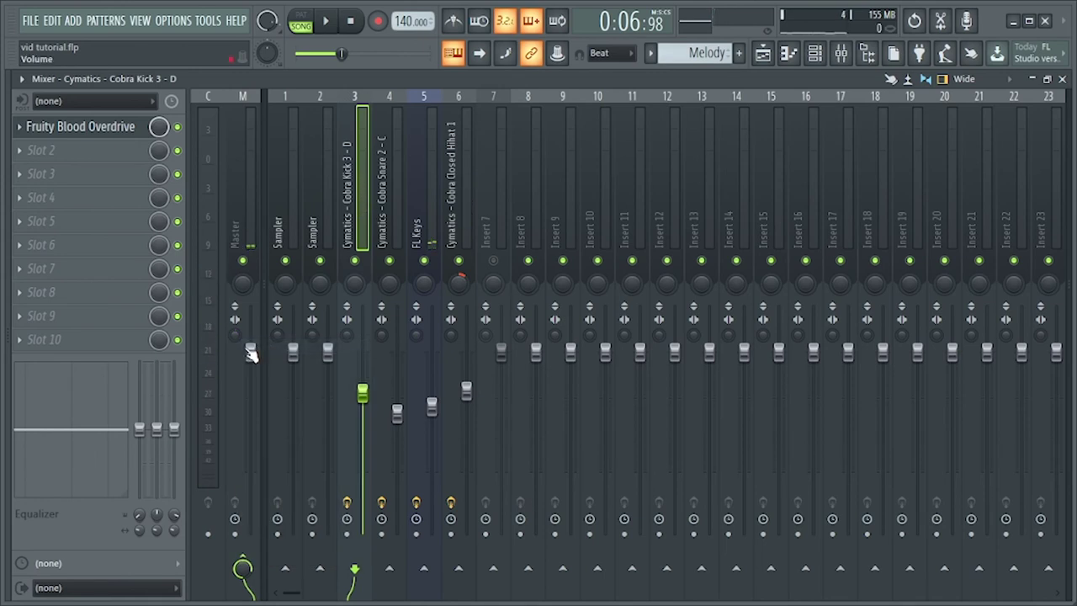
pyautogui.click(254, 221)
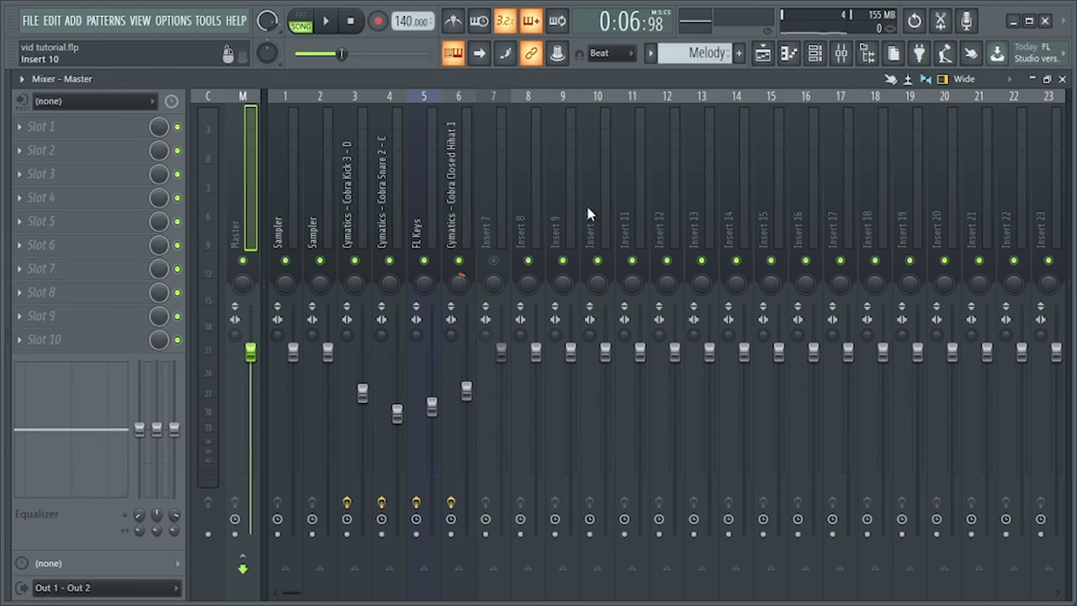
# Step: Review the FX chains of hi-hat, FL Keys, snare and kick inserts and back, then play
pyautogui.scroll(-10, 587, 213)
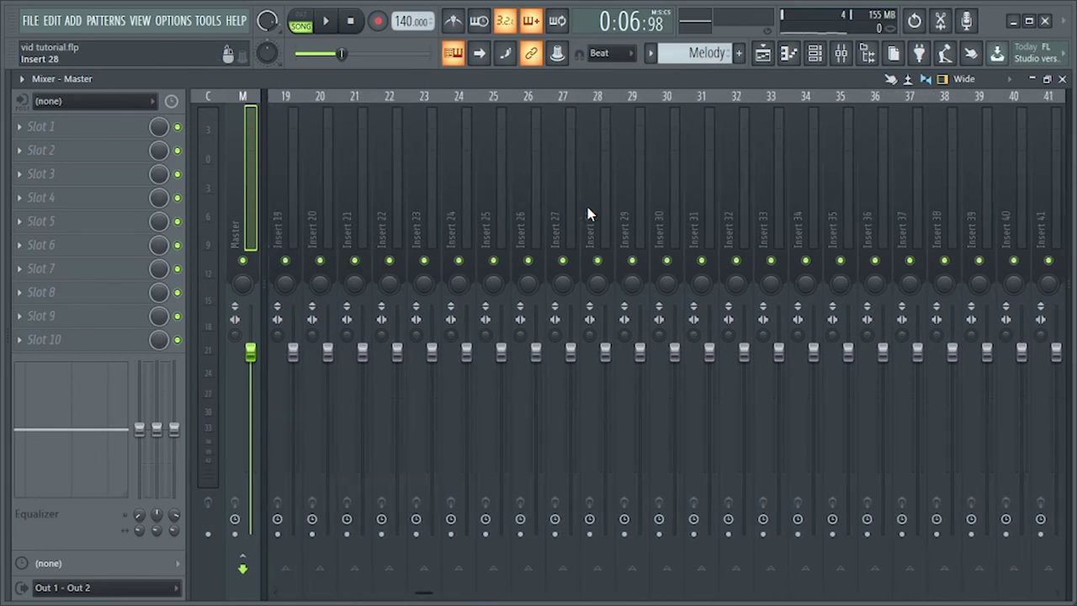
pyautogui.scroll(10, 587, 213)
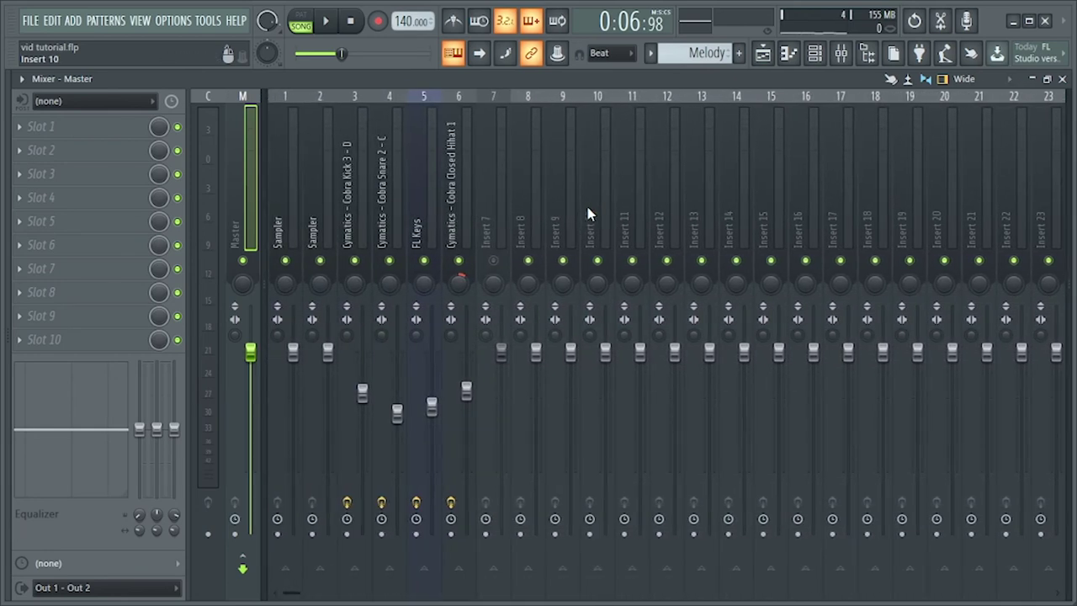
pyautogui.click(463, 211)
pyautogui.click(423, 225)
pyautogui.click(396, 223)
pyautogui.click(361, 216)
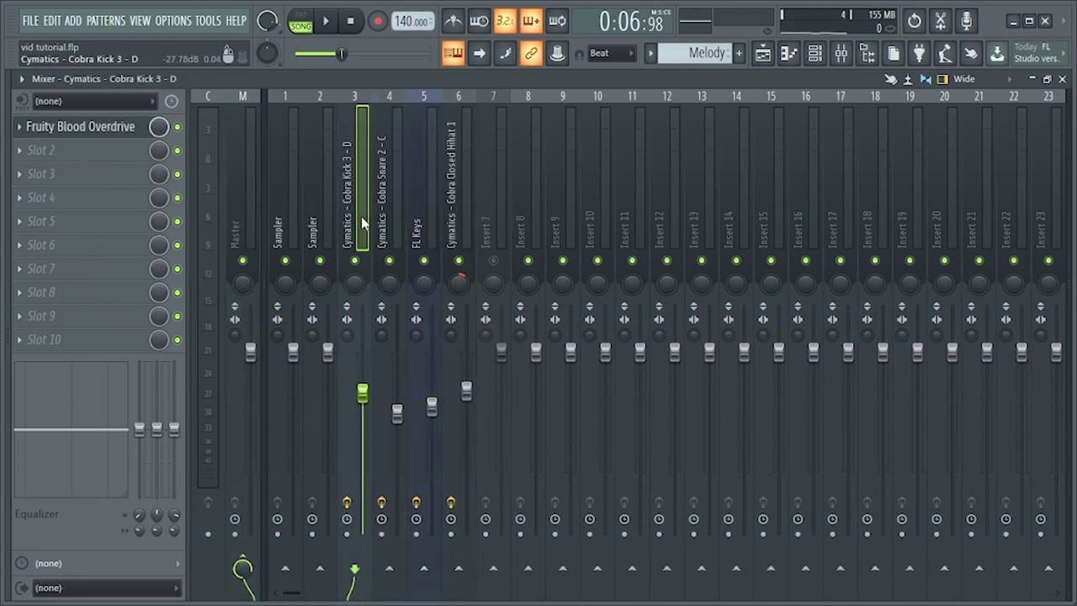
pyautogui.click(389, 213)
pyautogui.click(432, 212)
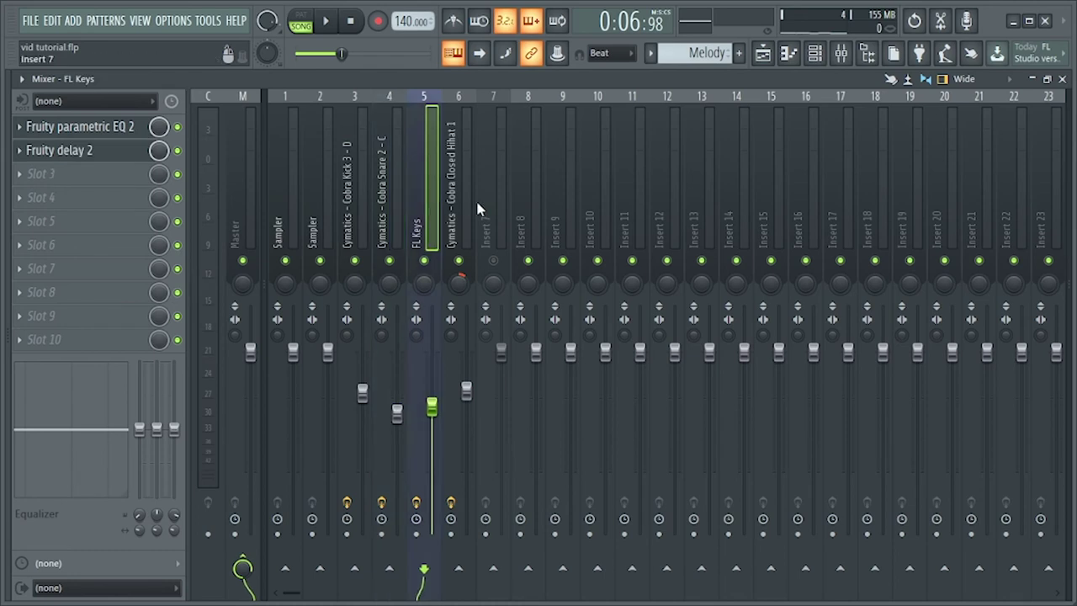
pyautogui.click(464, 211)
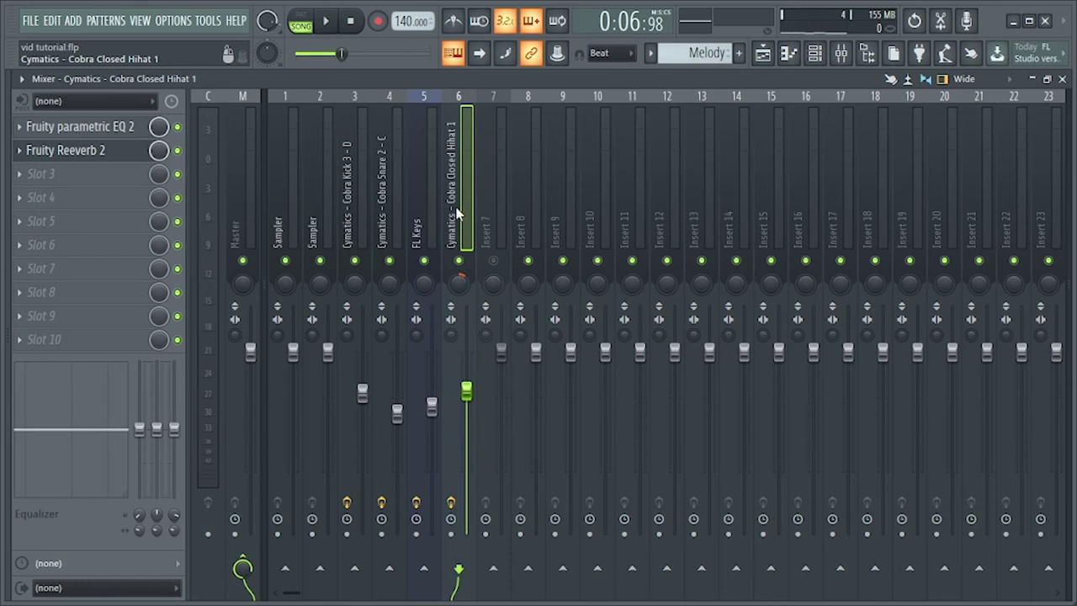
pyautogui.press('space')
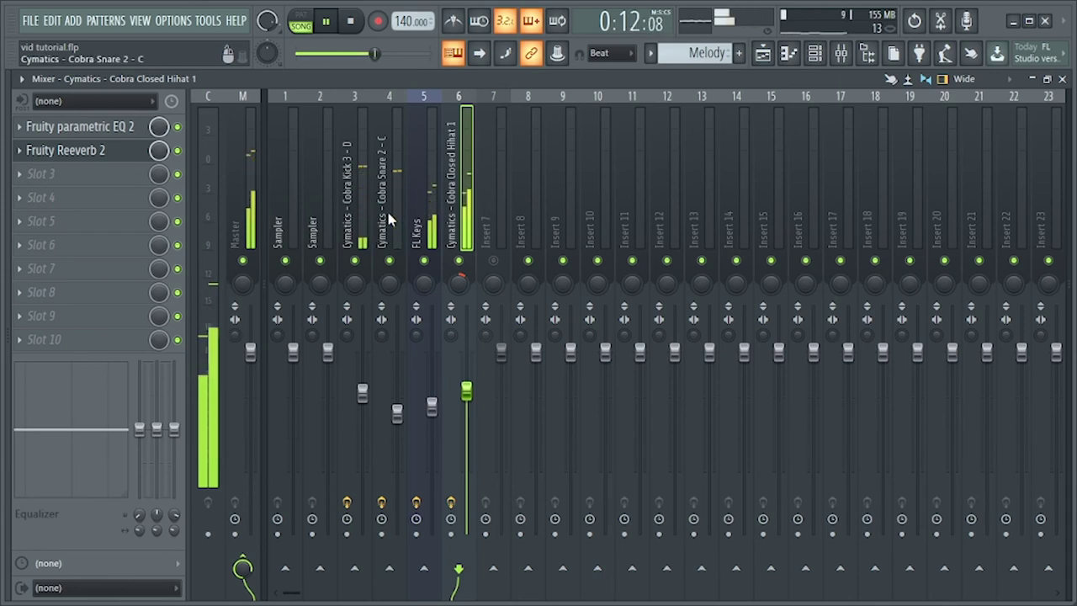
# Step: Set the Cobra Snare 2 fader to about -7.9 dB and play to hear it
pyautogui.click(388, 212)
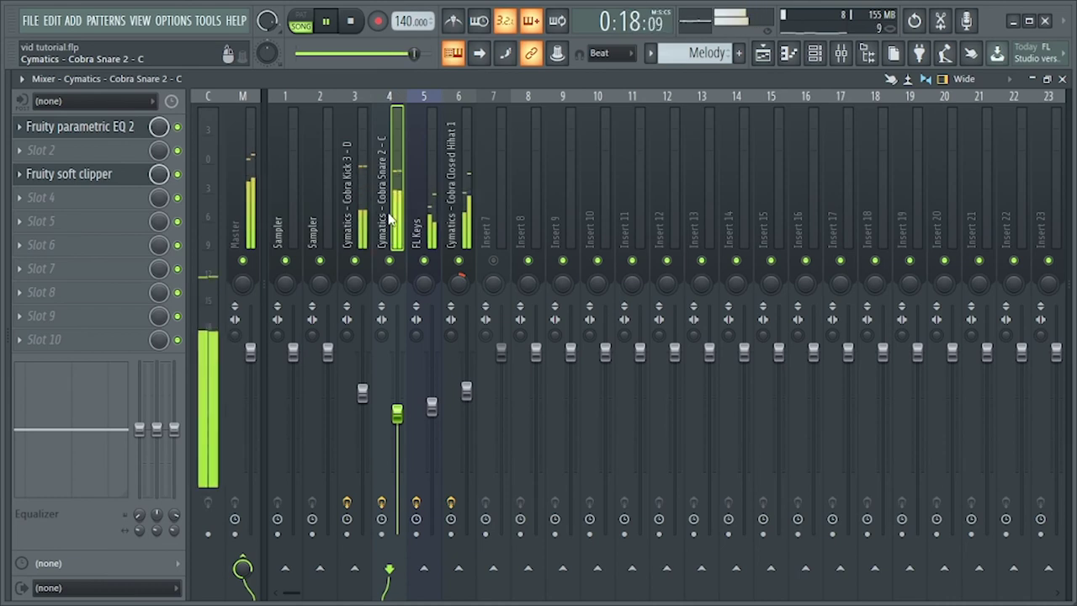
pyautogui.press('space')
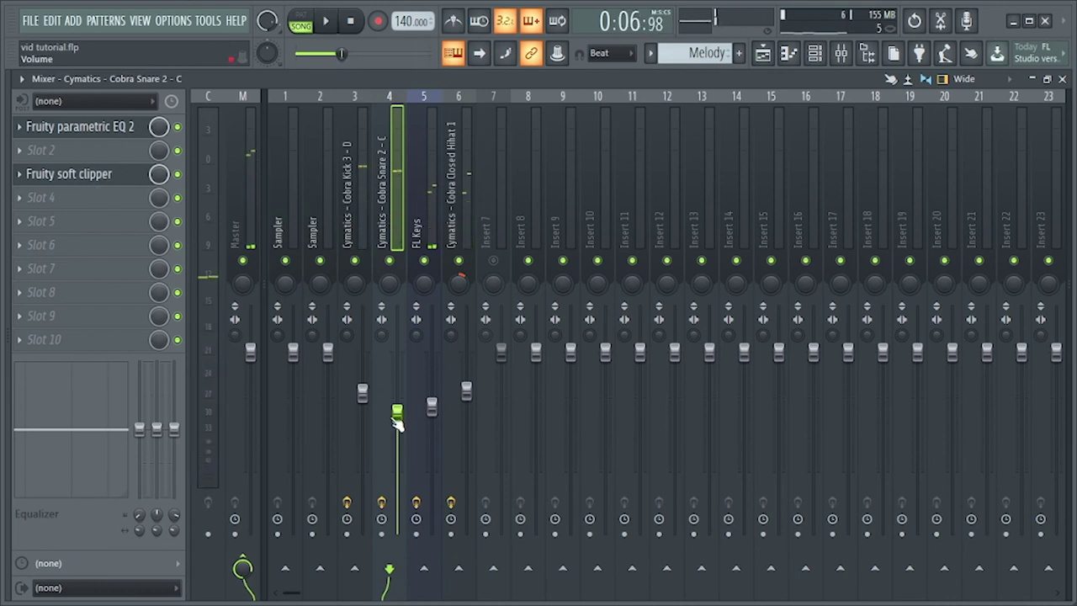
pyautogui.click(395, 416)
pyautogui.press('space')
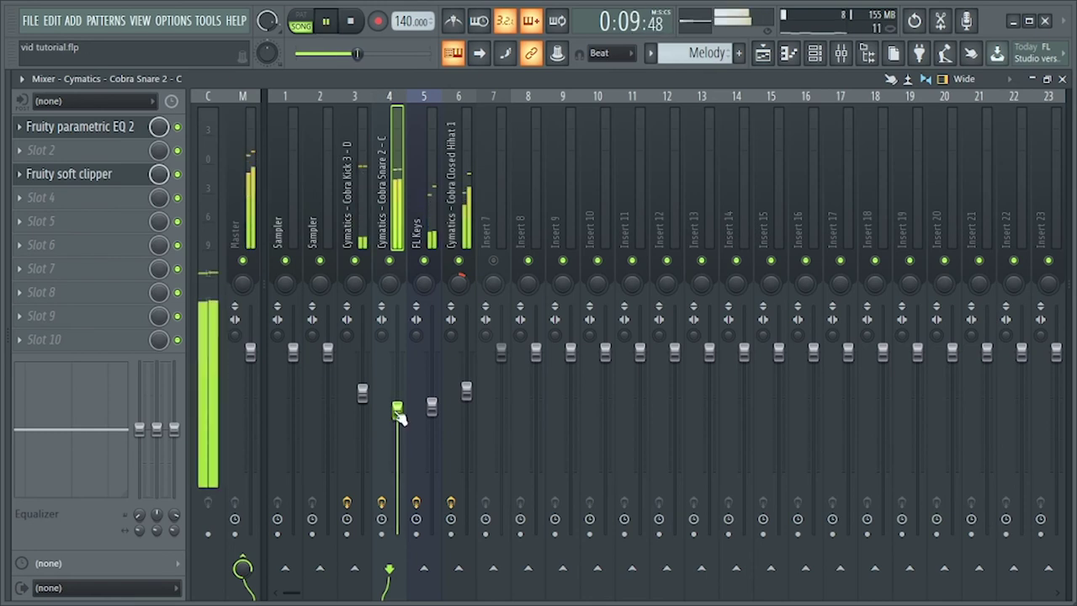
# Step: Select the Master insert, stop playback and show the Playlist arrangement
pyautogui.click(248, 220)
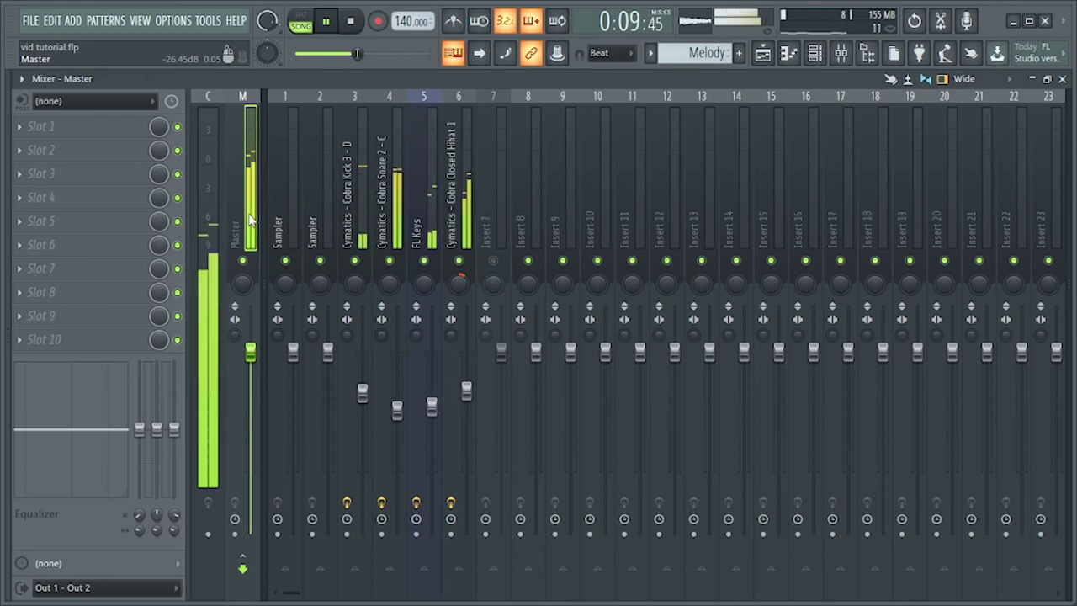
pyautogui.press('space')
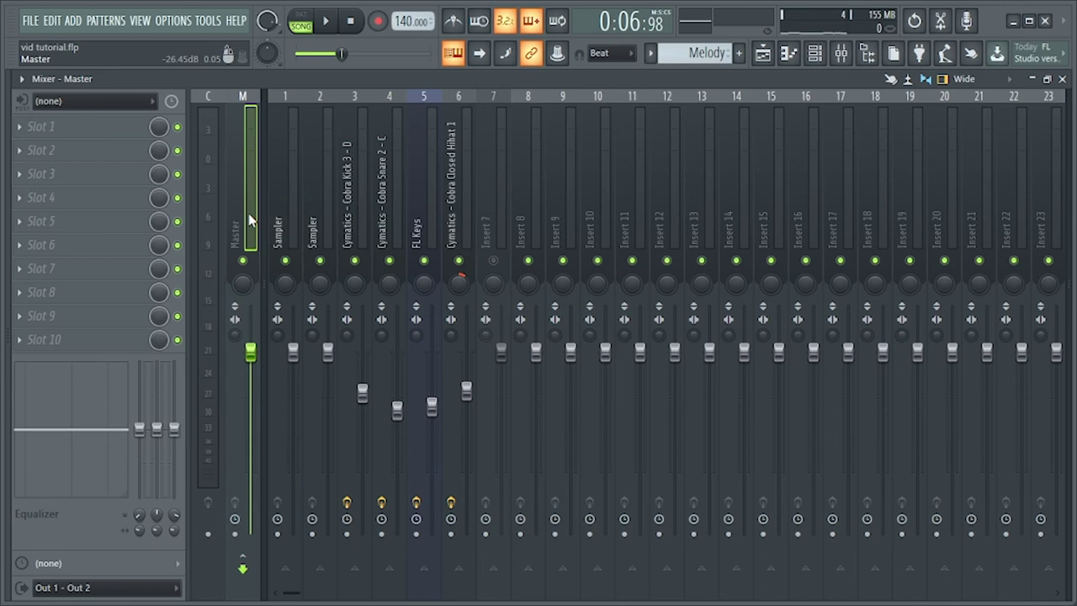
pyautogui.click(763, 56)
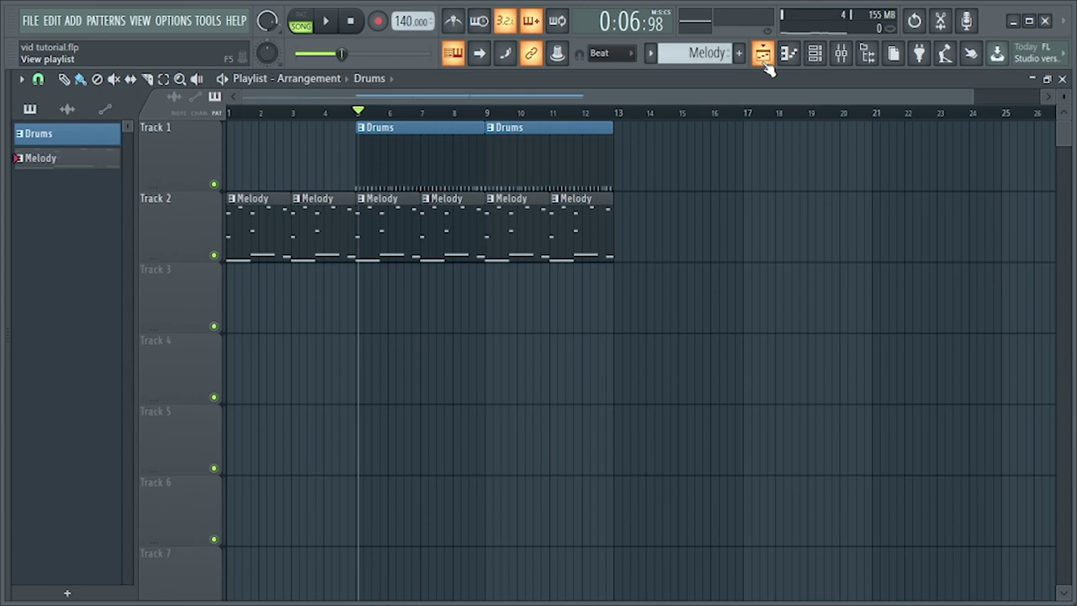
# Step: Return the playhead to bar 1 and bring the mixer back on screen
pyautogui.press('Home')
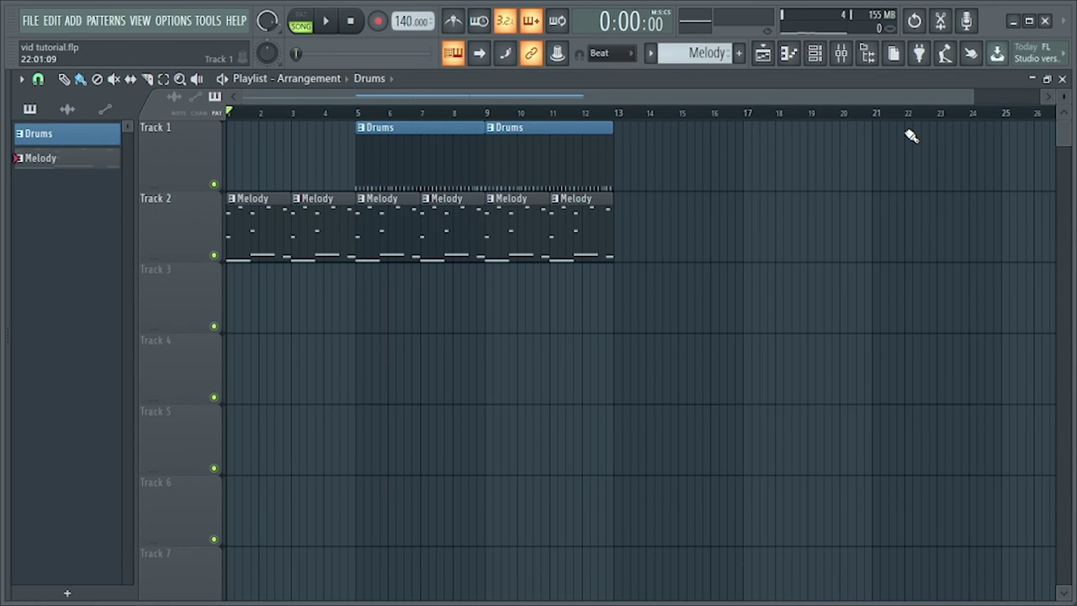
pyautogui.click(841, 53)
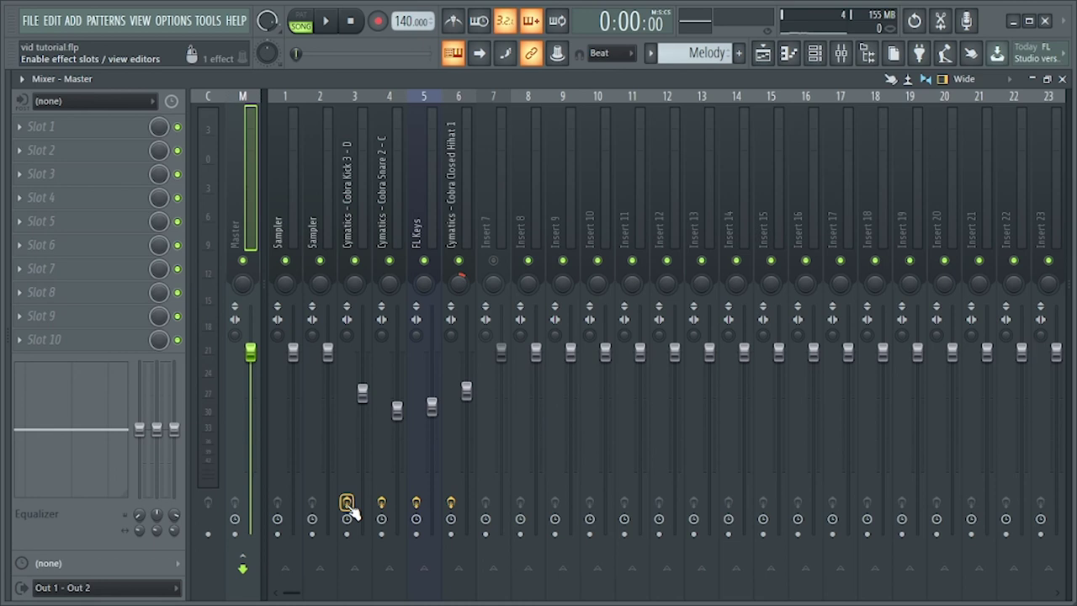
# Step: Play the mix with inserts 3–6 effects bypassed, then re-enabled, and select the Cobra Closed Hihat 1 insert
pyautogui.click(417, 505)
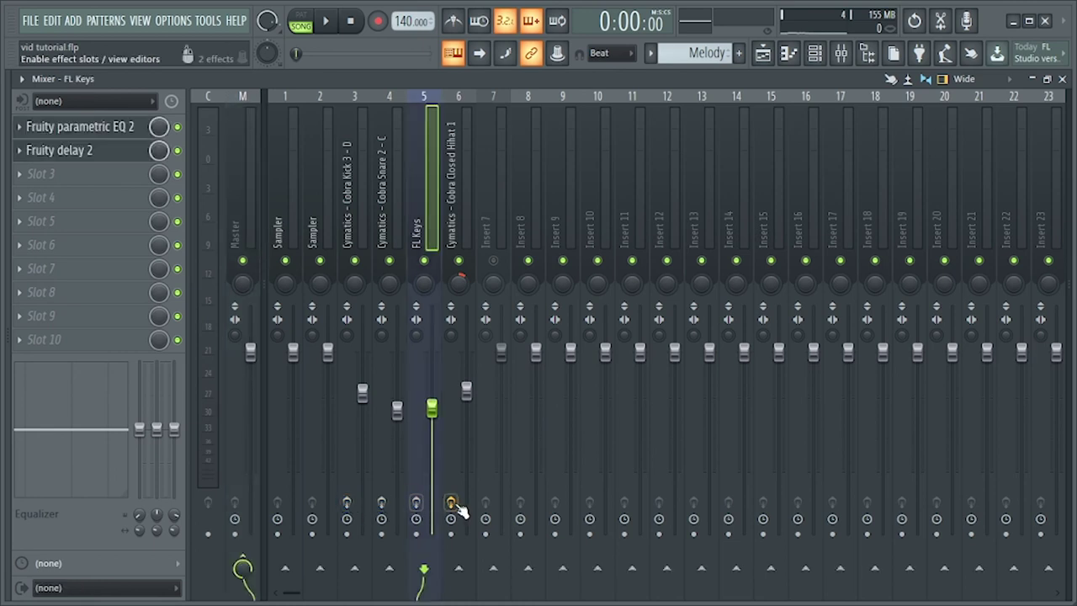
pyautogui.press('space')
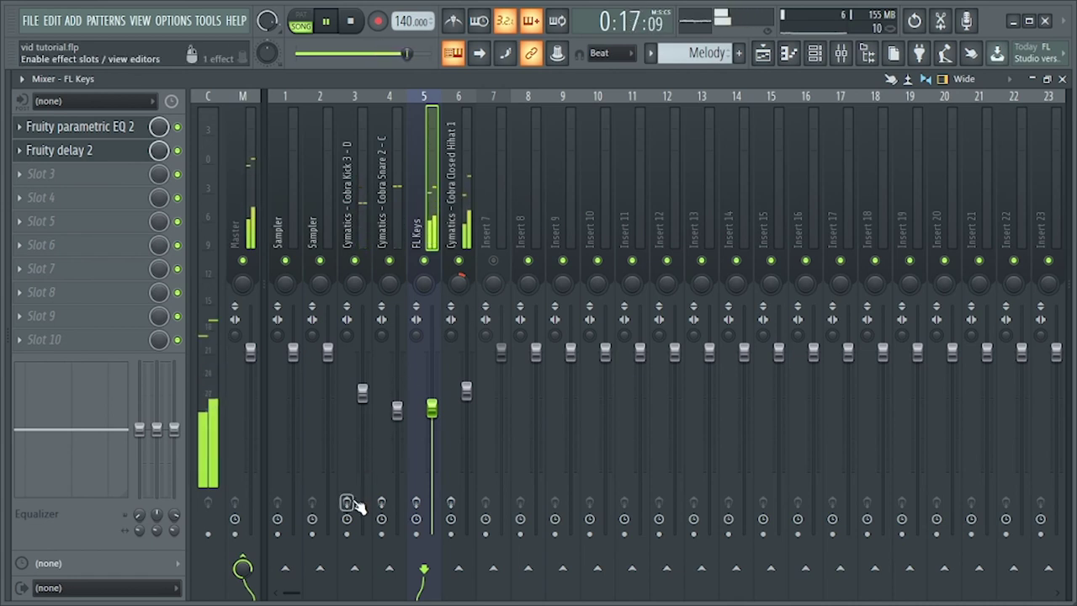
pyautogui.press('space')
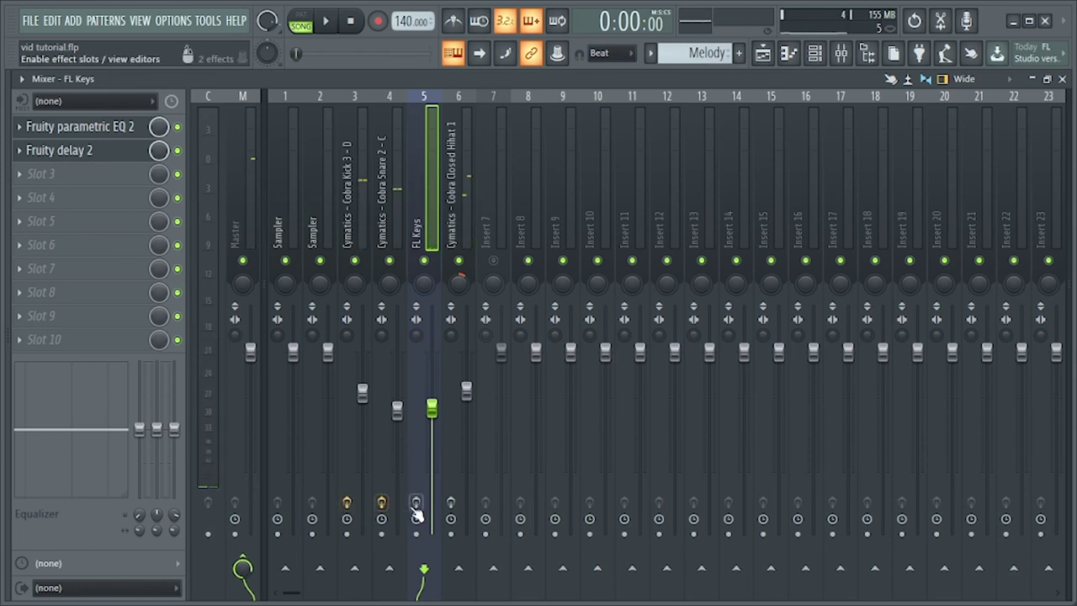
pyautogui.press('space')
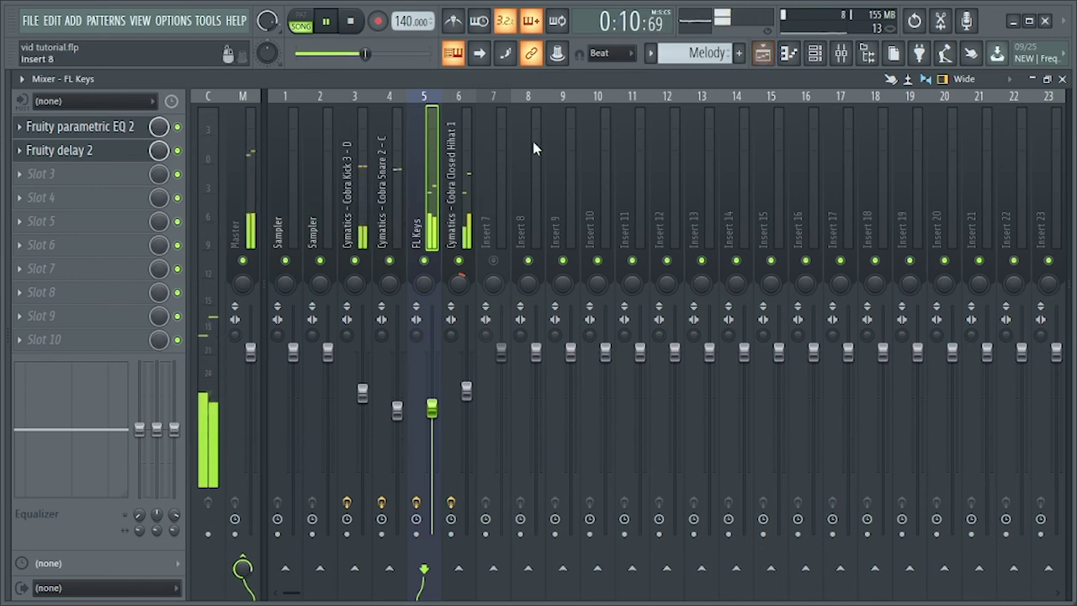
pyautogui.click(467, 195)
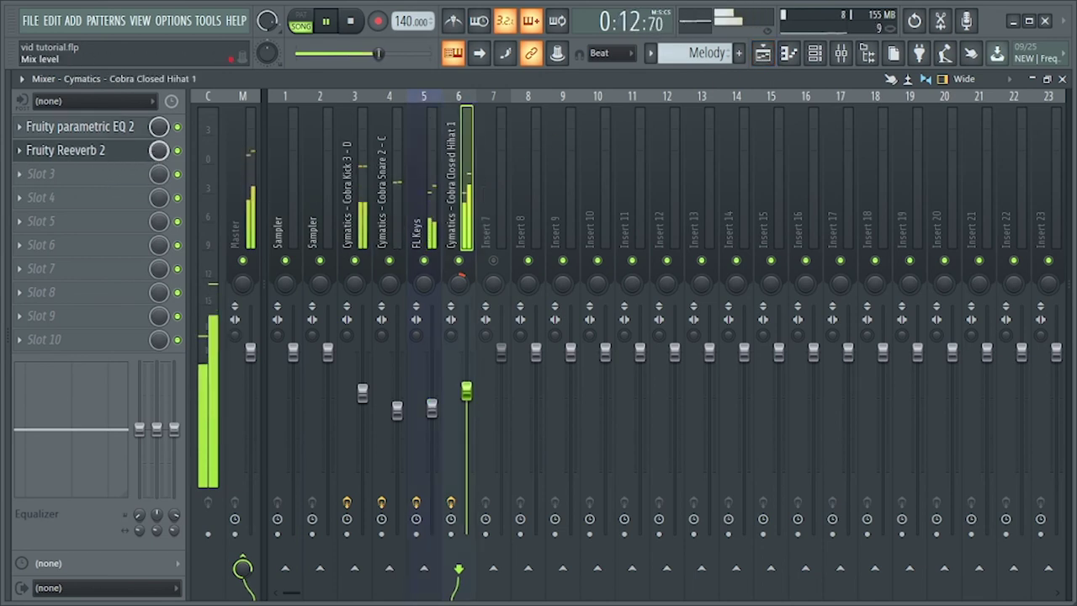
# Step: Show the Playlist arrangement and stop playback at 0:00:00
pyautogui.click(762, 53)
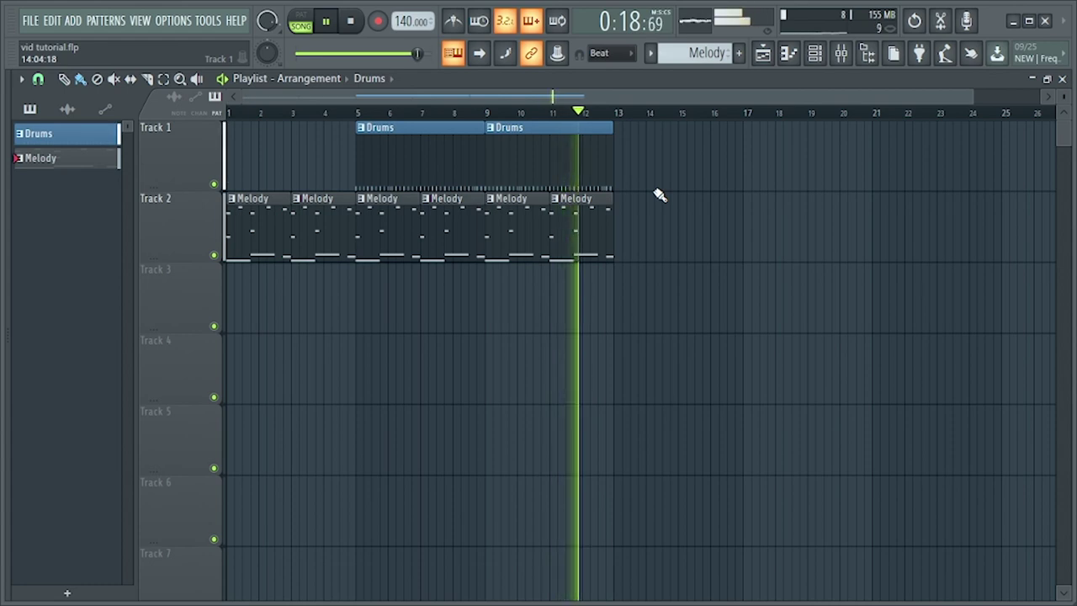
pyautogui.press('space')
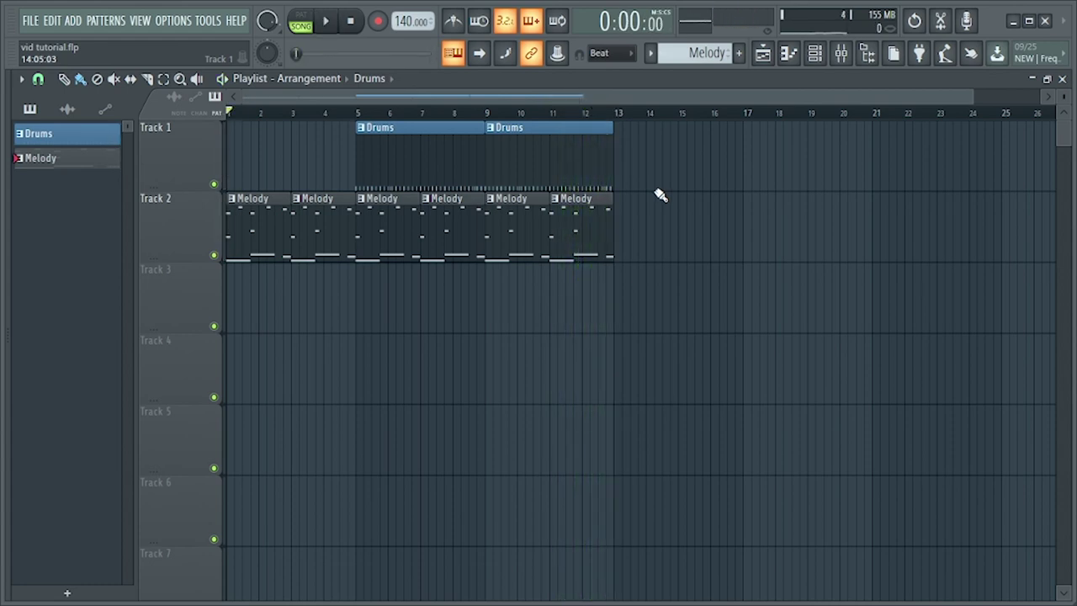